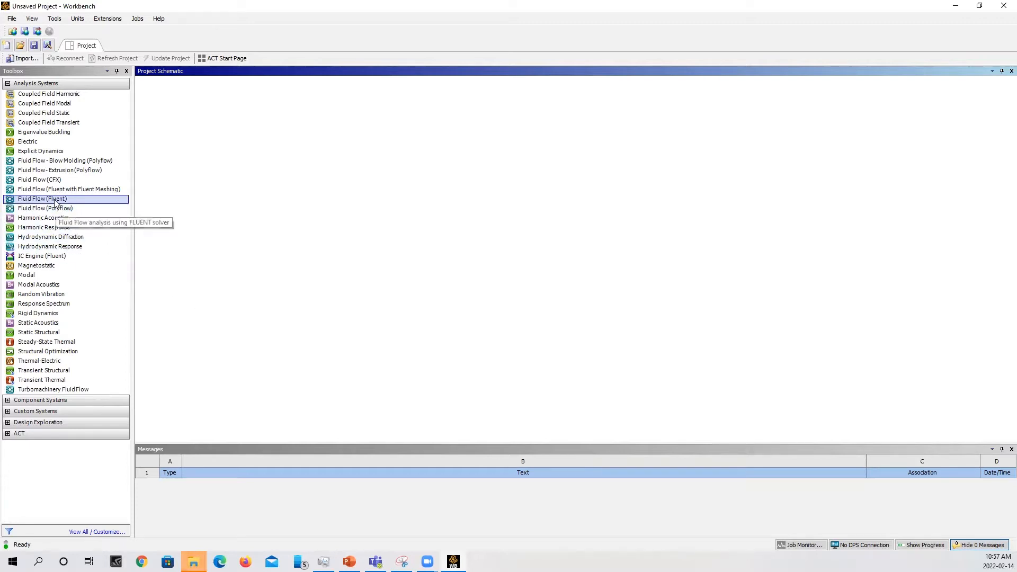
# Step: Add a Fluid Flow (Fluent) analysis system to the project schematic and open its geometry in SpaceClaim
pyautogui.moveTo(54, 202); pyautogui.dragTo(212, 143)
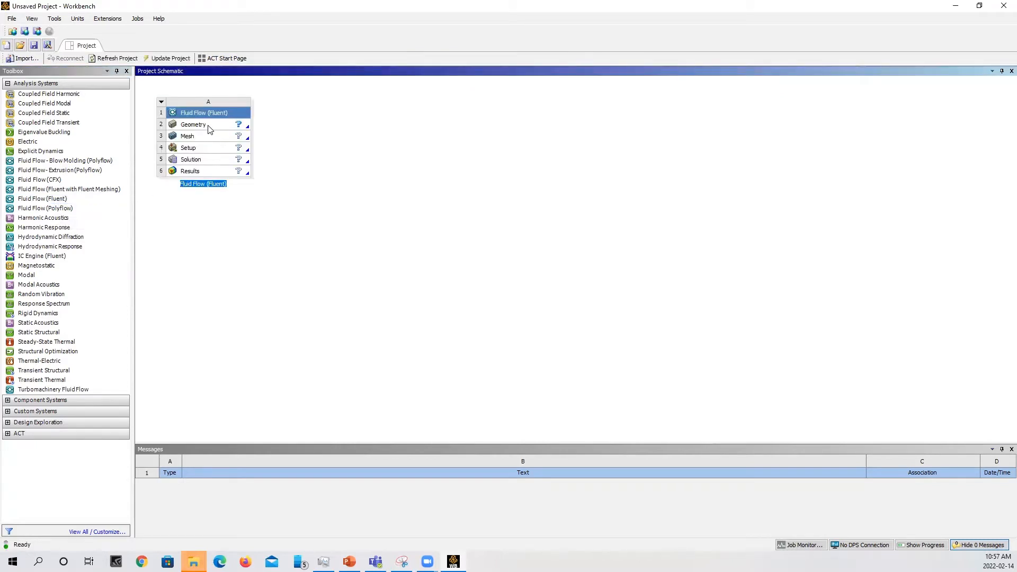
pyautogui.doubleClick(209, 126)
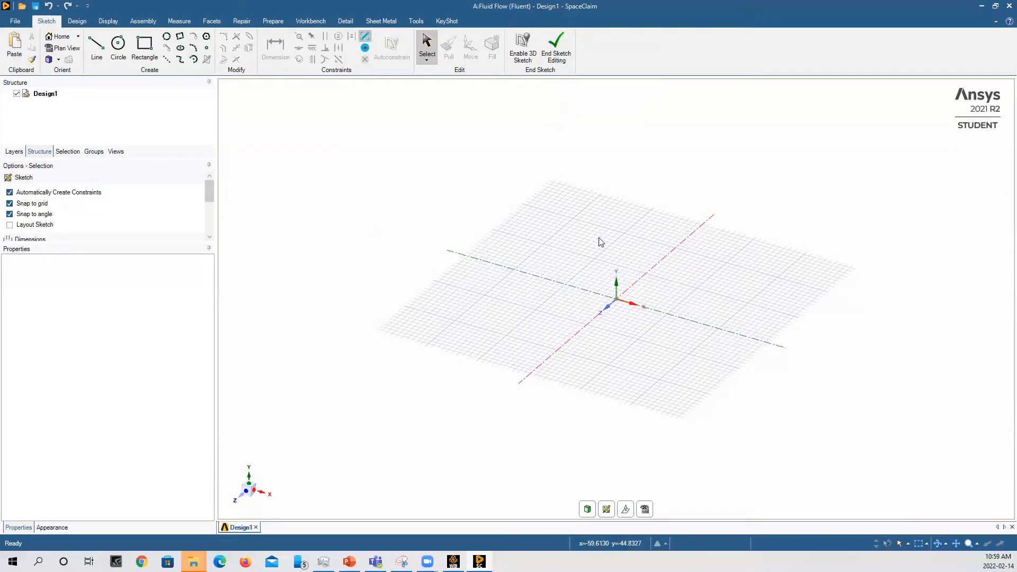
# Step: End the default sketch and set the document's length unit to meters
pyautogui.click(556, 53)
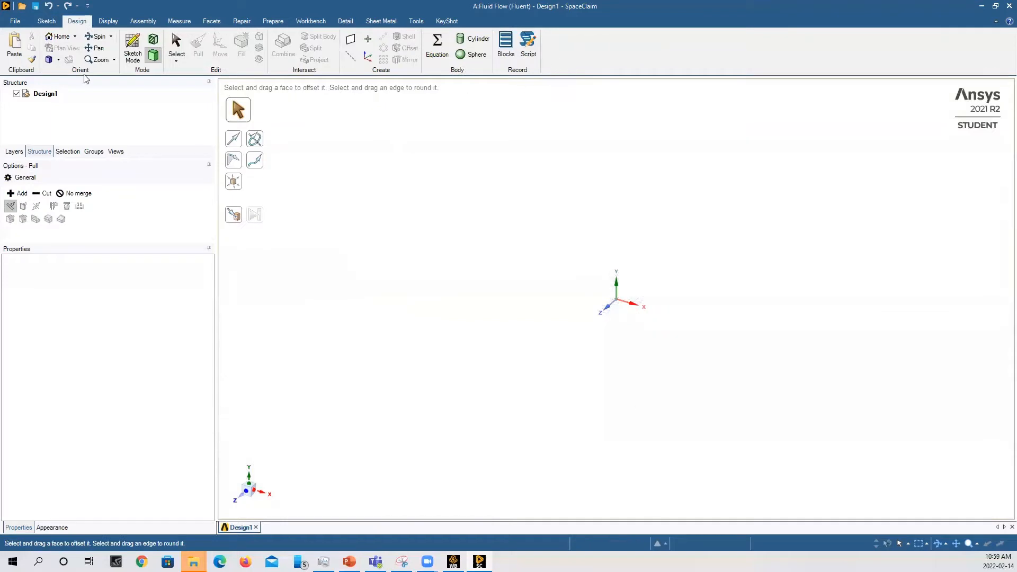
pyautogui.click(16, 23)
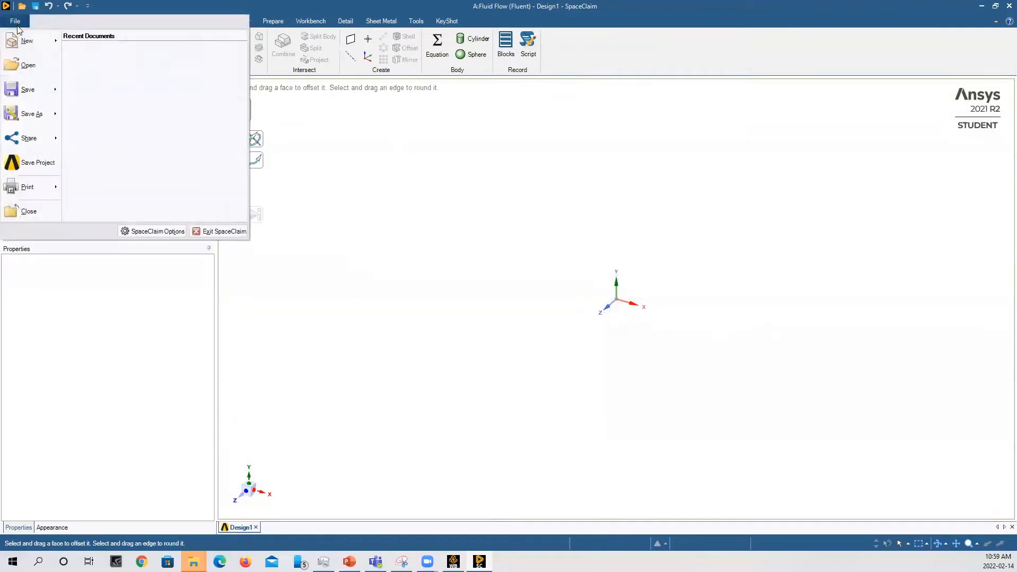
pyautogui.click(170, 233)
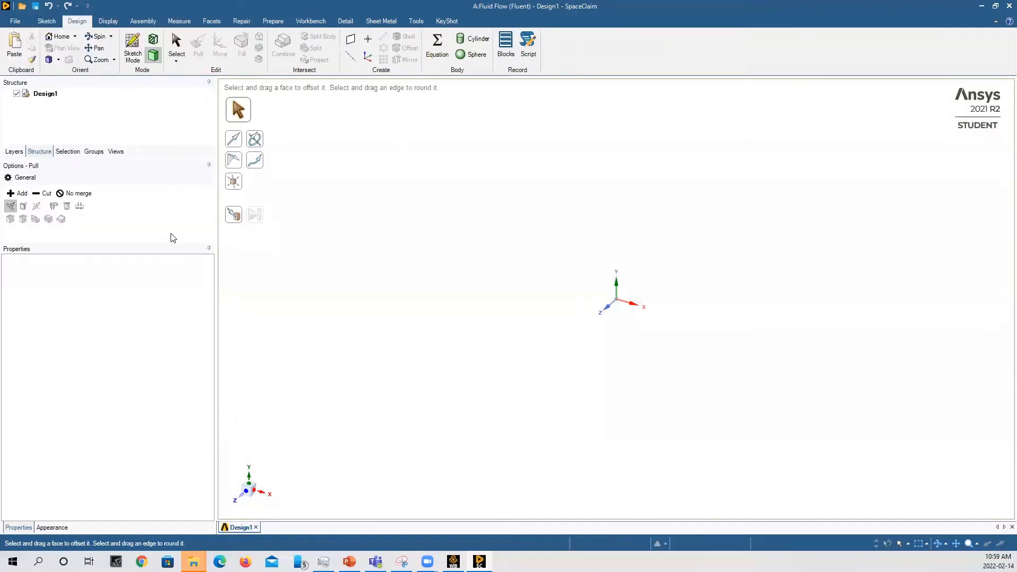
pyautogui.click(313, 183)
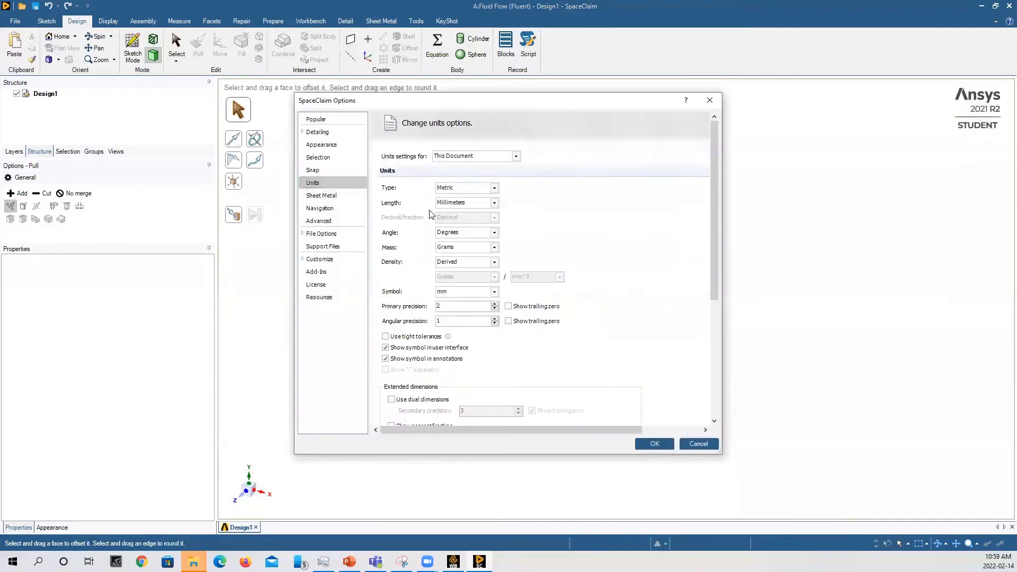
pyautogui.click(494, 202)
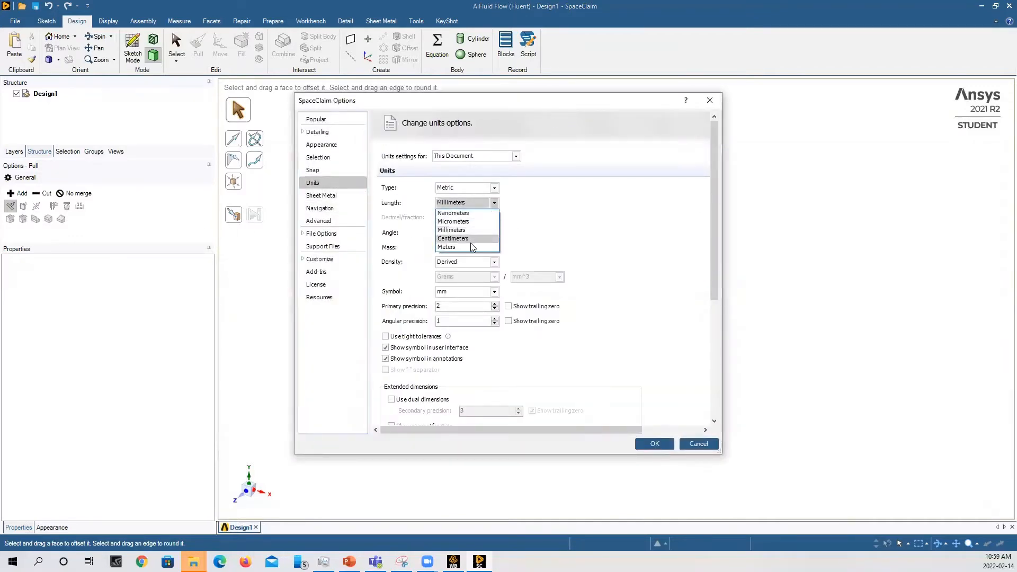
pyautogui.click(471, 246)
pyautogui.click(654, 444)
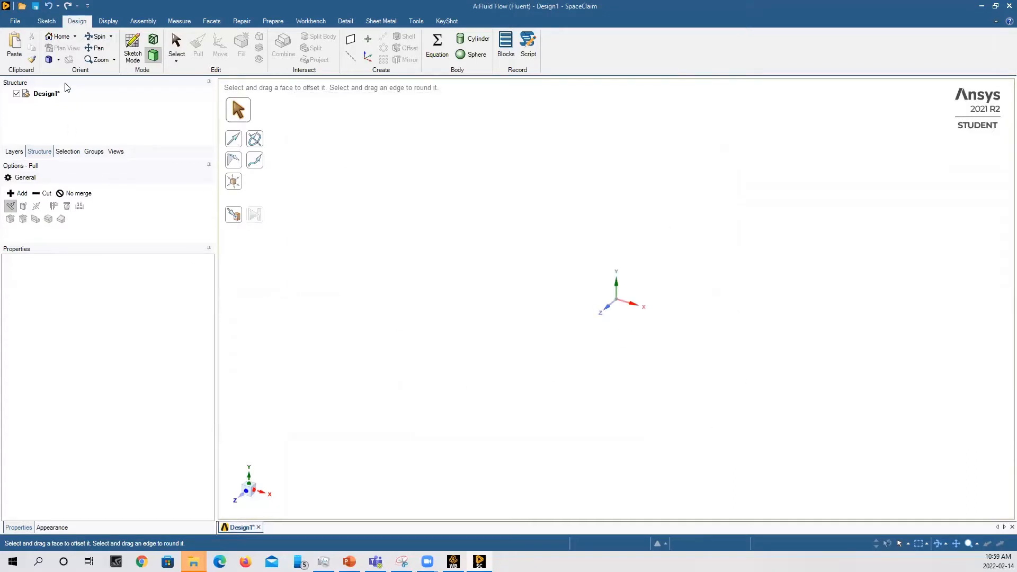
# Step: Start a sketch on the XY plane and draw a circle about 0.07 m in diameter centred on the origin
pyautogui.click(131, 50)
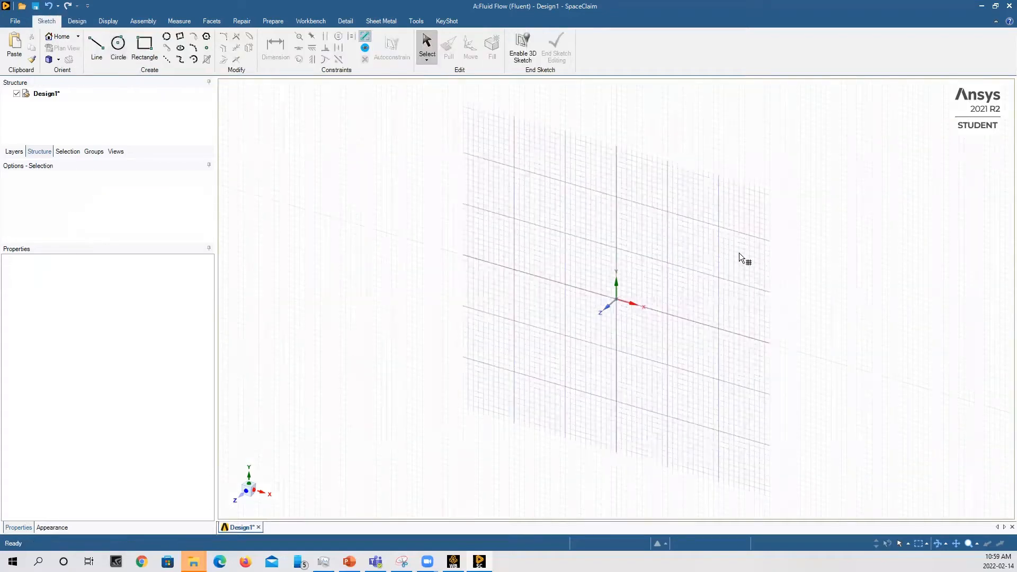
pyautogui.click(238, 497)
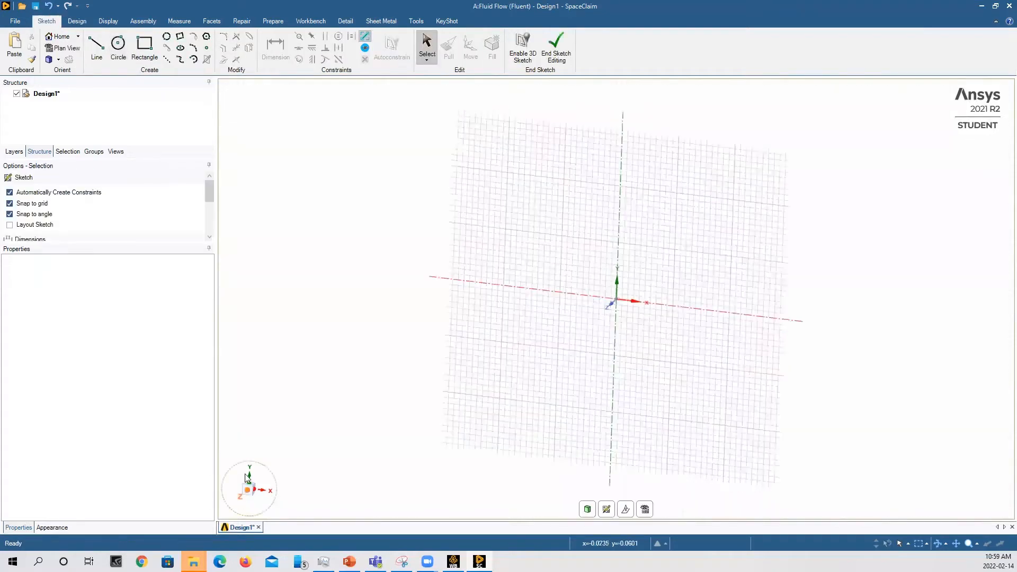
pyautogui.click(121, 53)
pyautogui.click(616, 298)
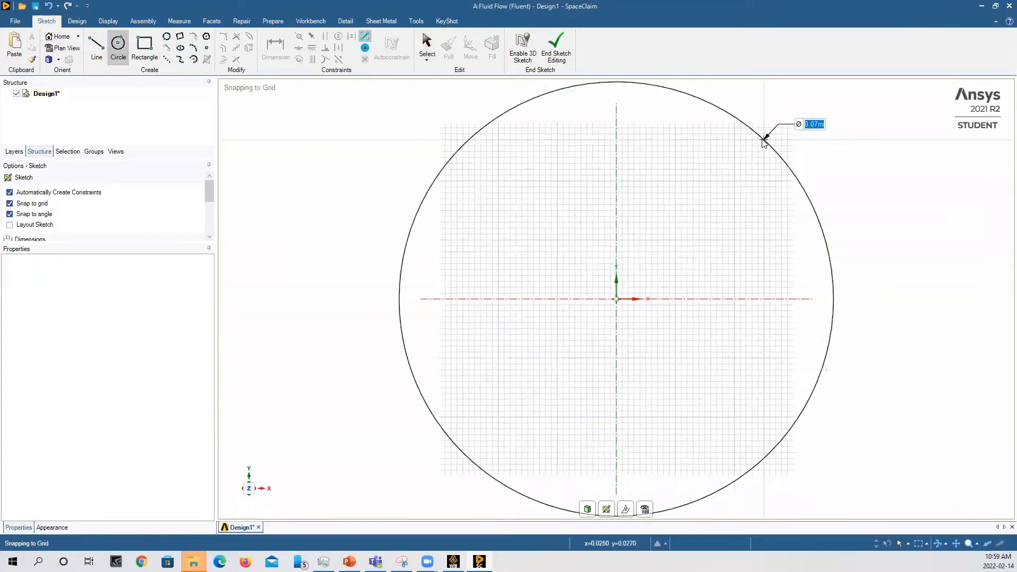
pyautogui.click(763, 142)
pyautogui.scroll(-3, 544, 257)
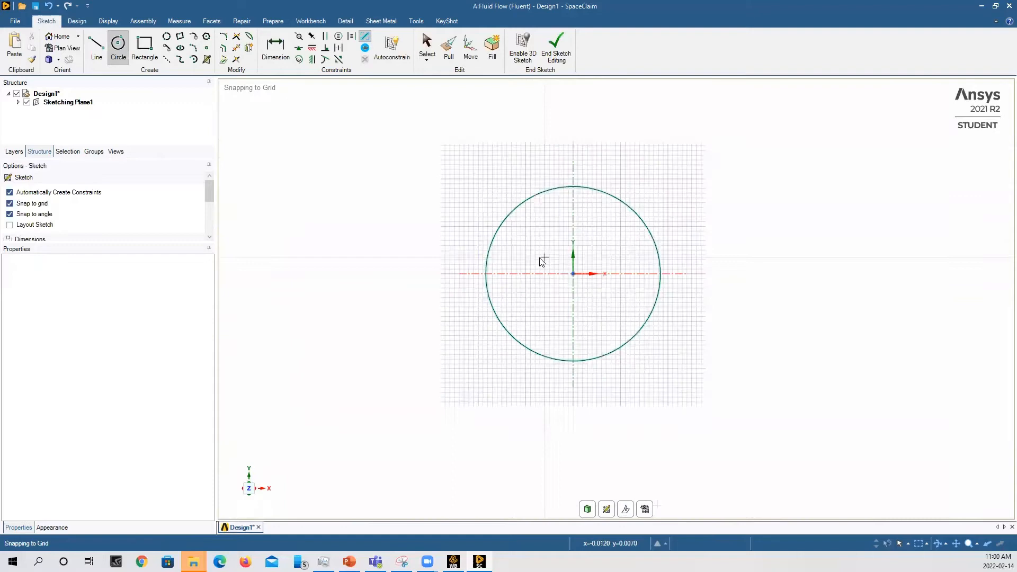
# Step: Dimension the circle's diameter and set it to 1 m
pyautogui.click(280, 47)
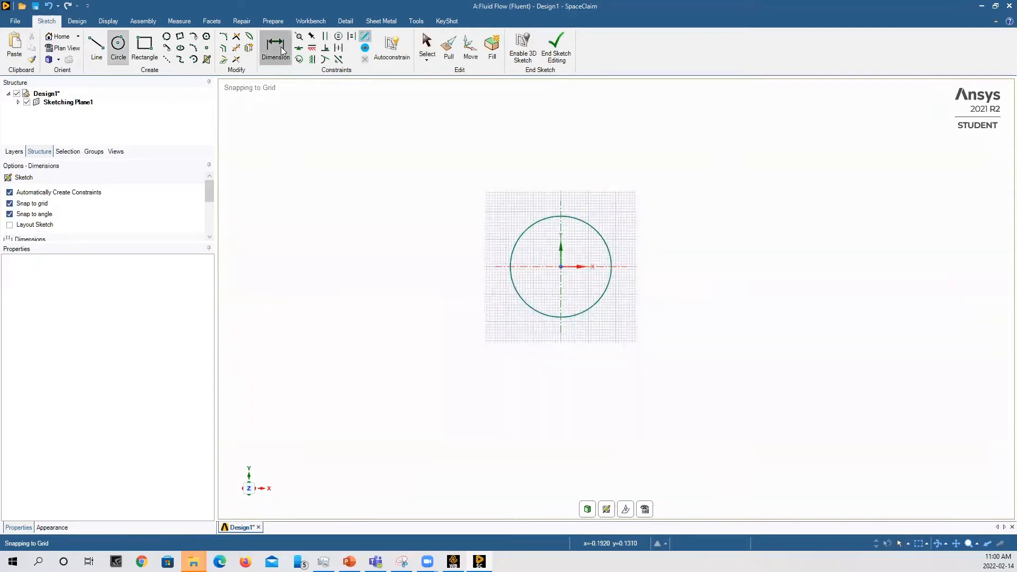
pyautogui.click(607, 236)
pyautogui.click(649, 206)
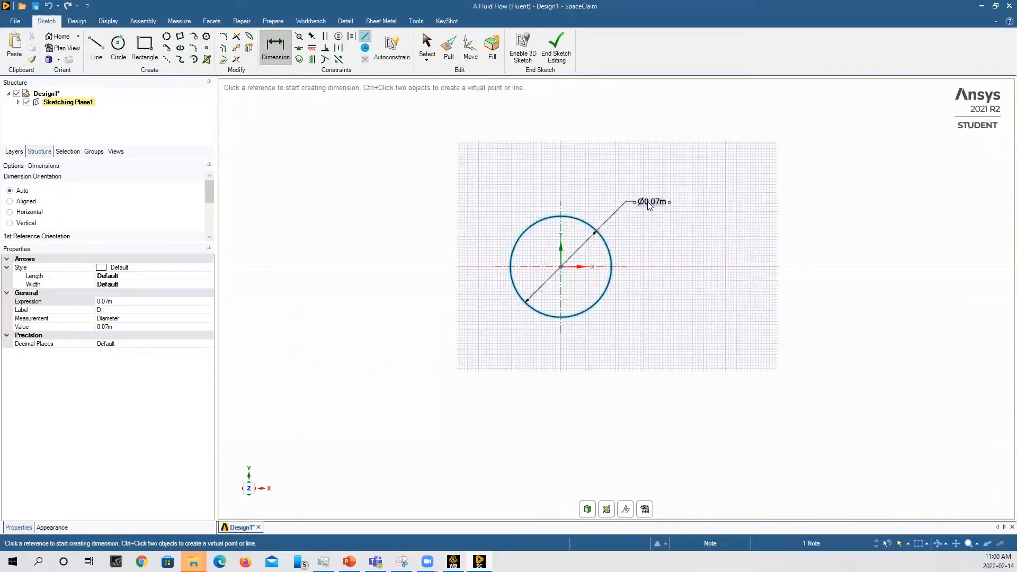
pyautogui.click(647, 202)
pyautogui.write('1')
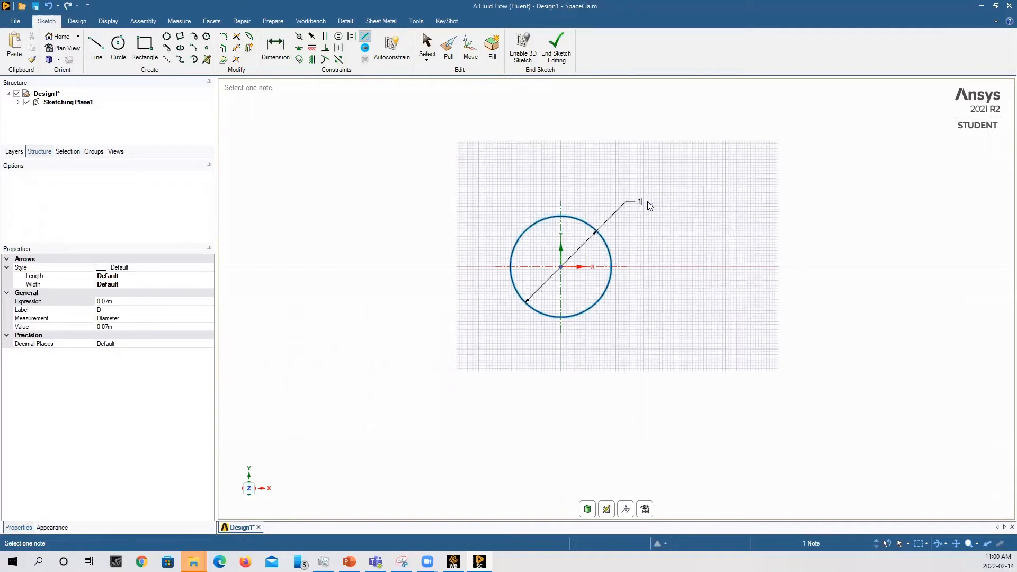
pyautogui.press('Return')
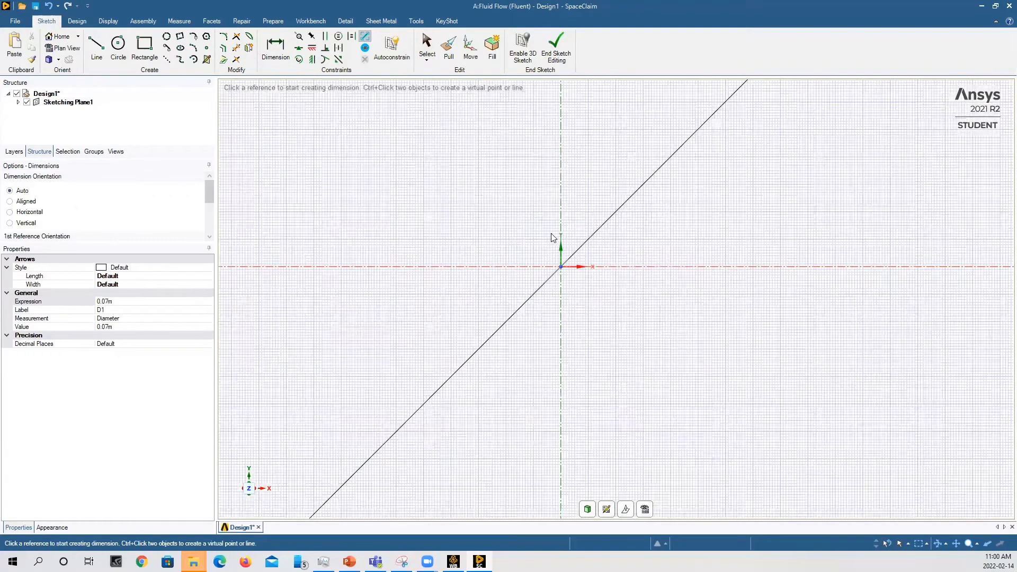
pyautogui.press('z')
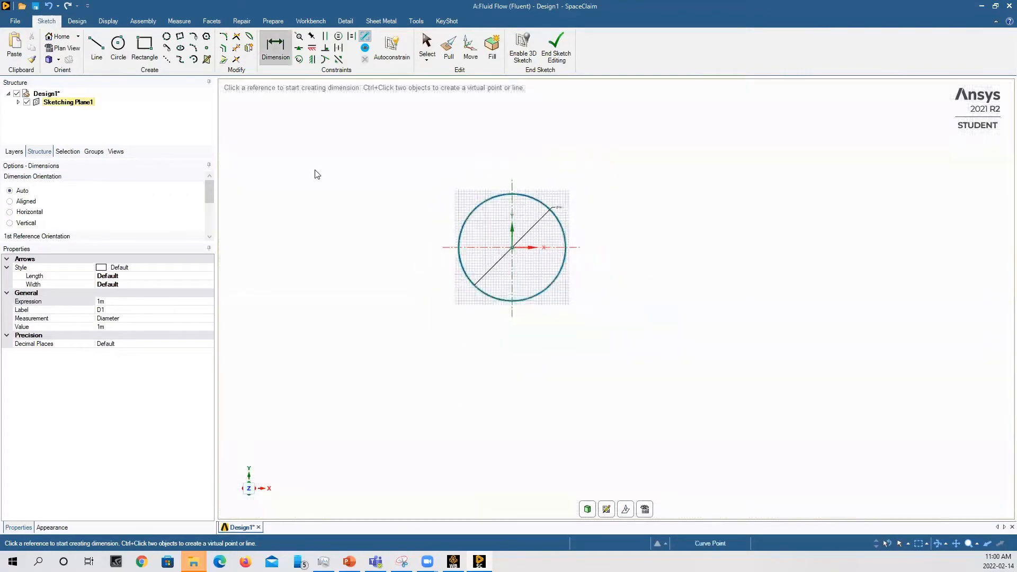
# Step: Sketch a second circle of 1 m diameter on the X axis, centred about 1.57 m from the origin in +X
pyautogui.click(118, 45)
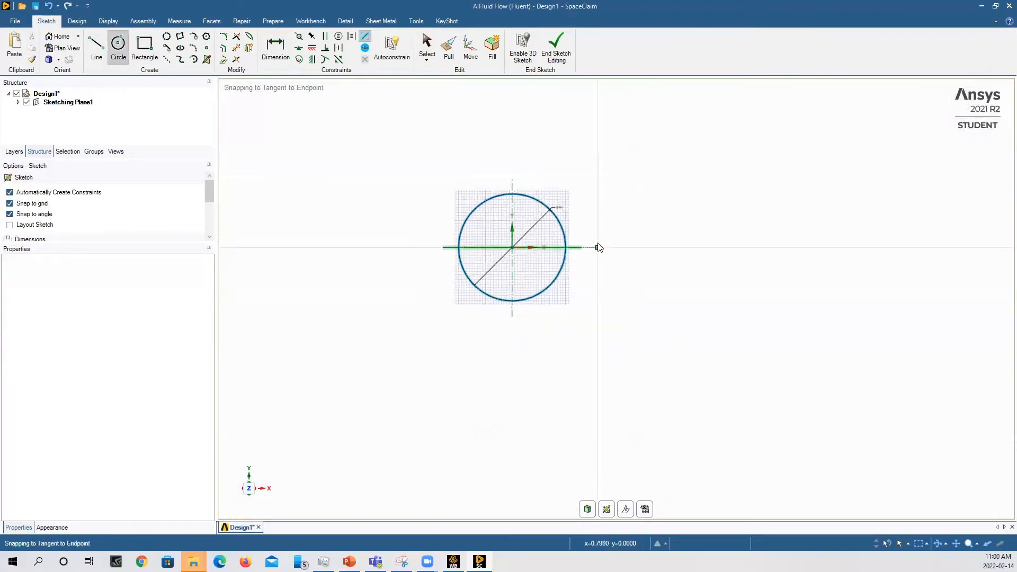
pyautogui.click(679, 248)
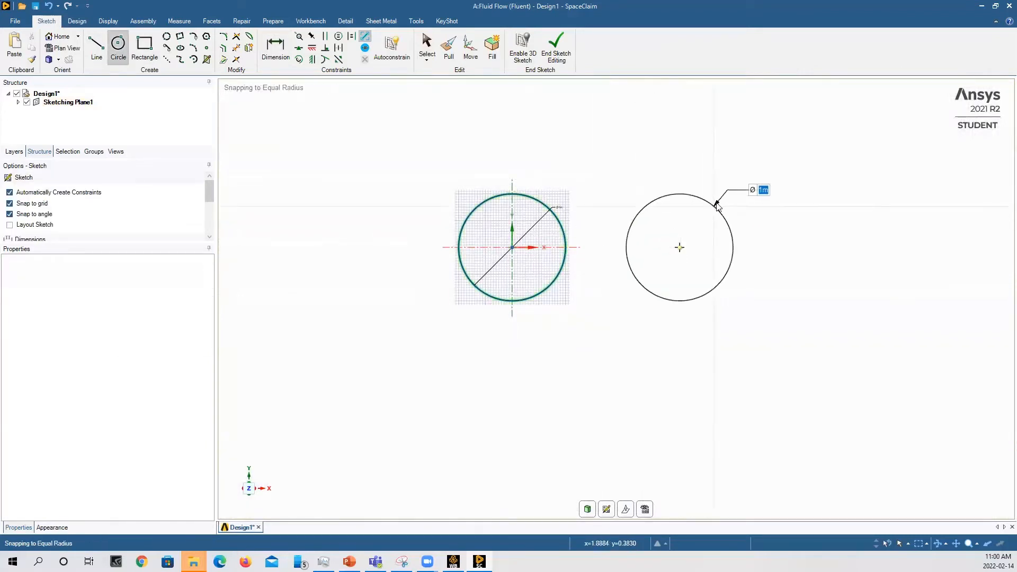
pyautogui.click(695, 195)
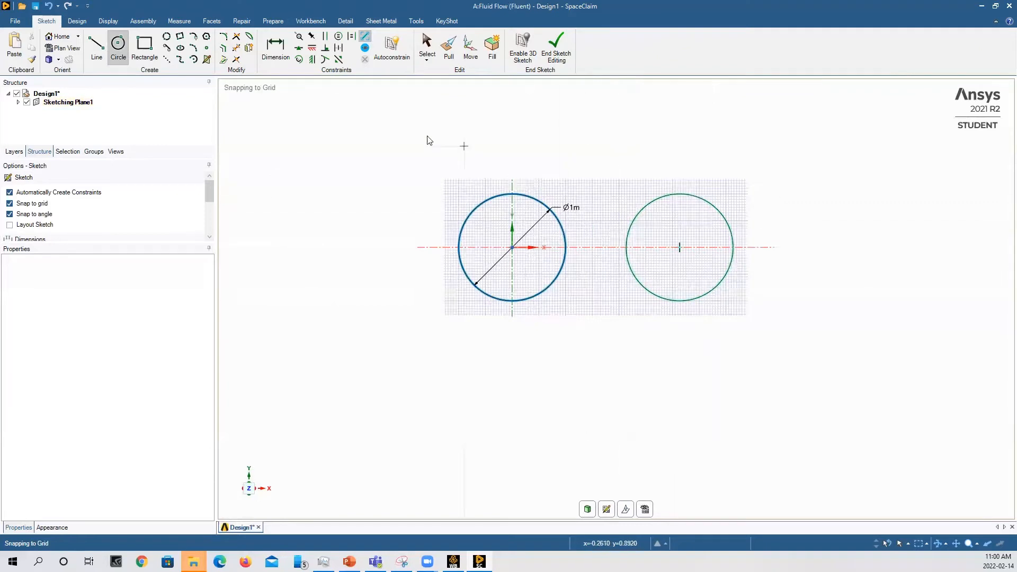
# Step: Dimension the horizontal distance between the two circle centres and set it to 4 m
pyautogui.click(275, 46)
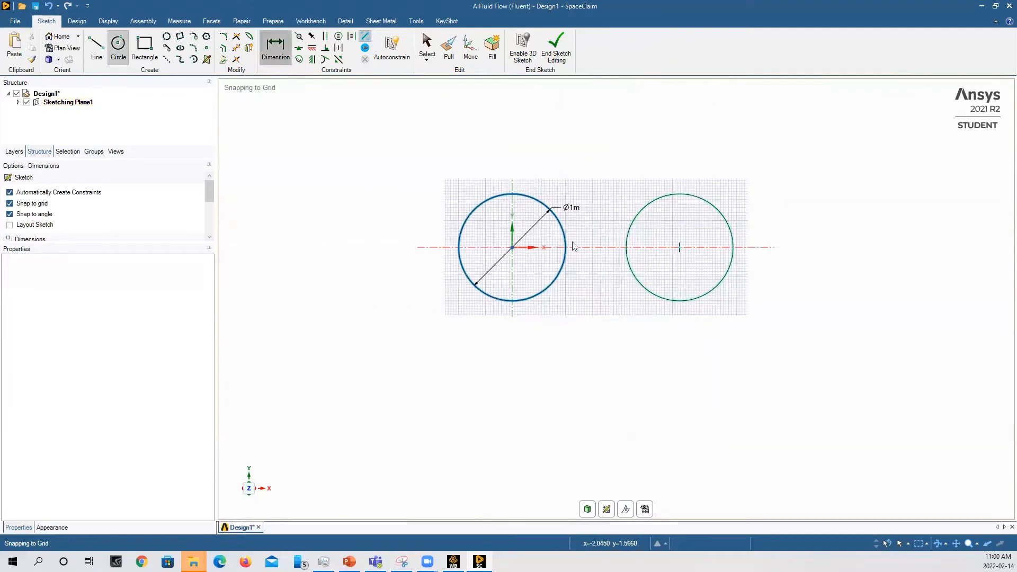
pyautogui.click(513, 247)
pyautogui.click(679, 248)
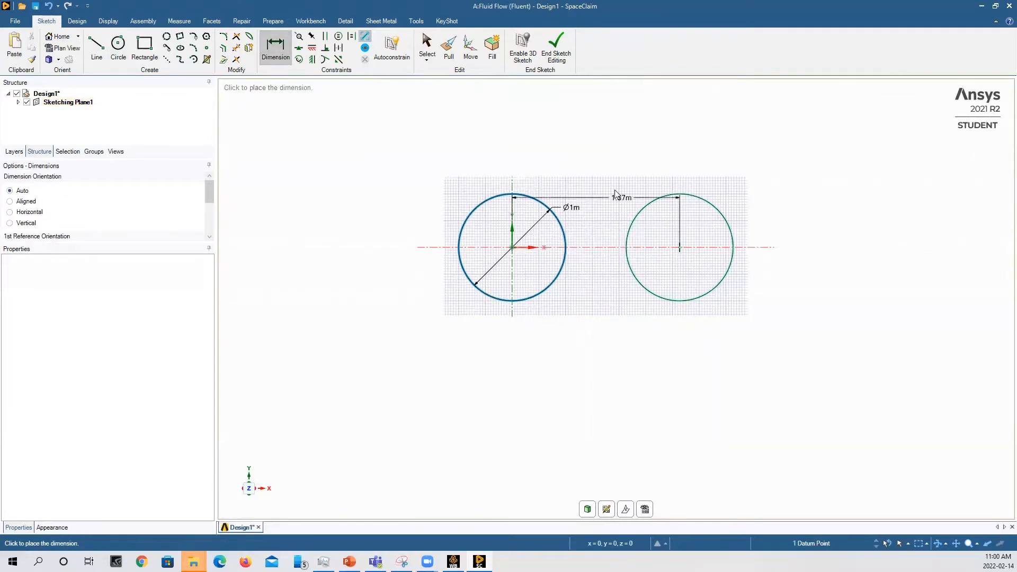
pyautogui.click(602, 183)
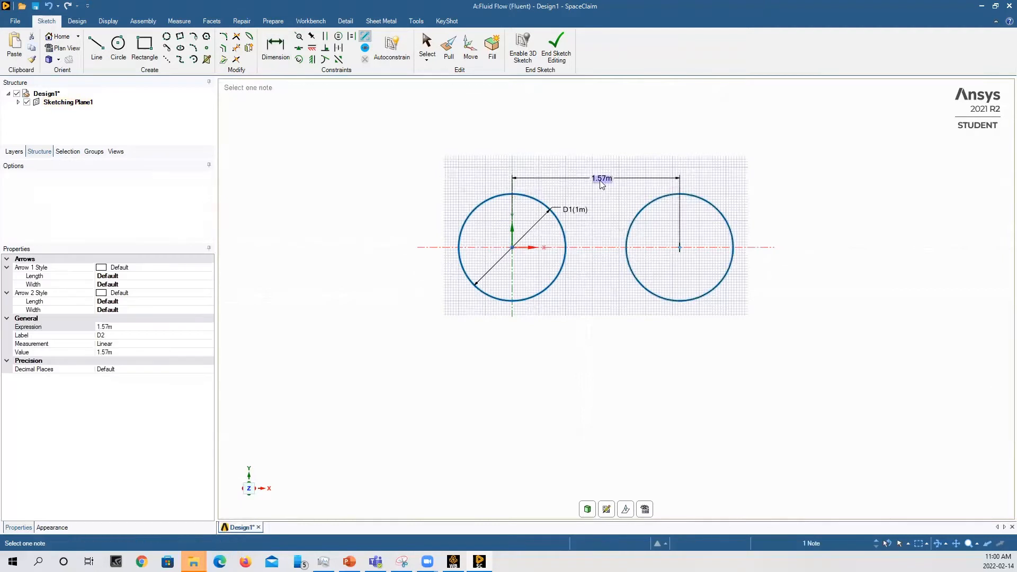
pyautogui.write('4')
pyautogui.press('Return')
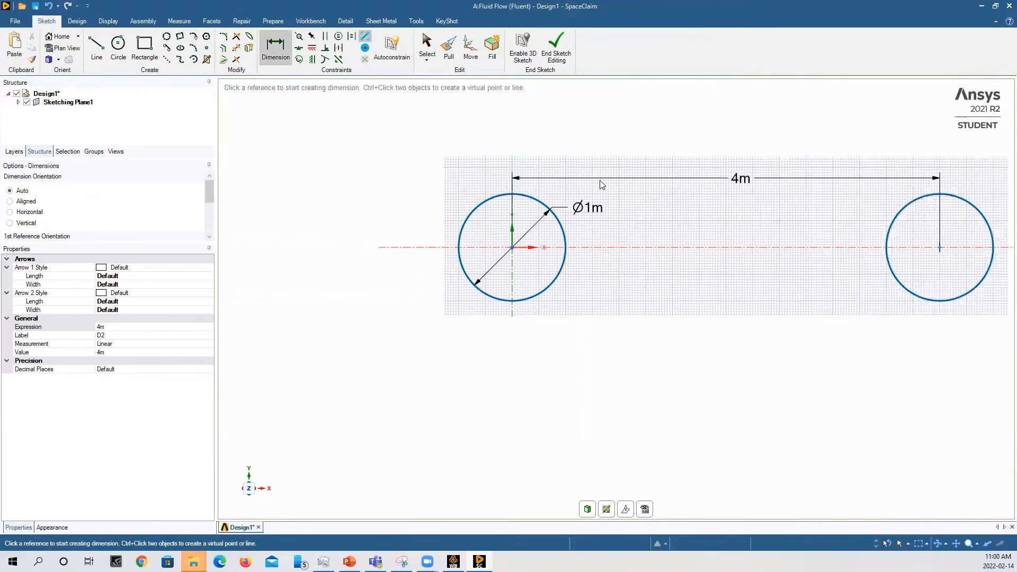
# Step: Sketch a third circle equal in size to the others on the X axis, about 3 m beyond the second circle
pyautogui.scroll(-2, 657, 263)
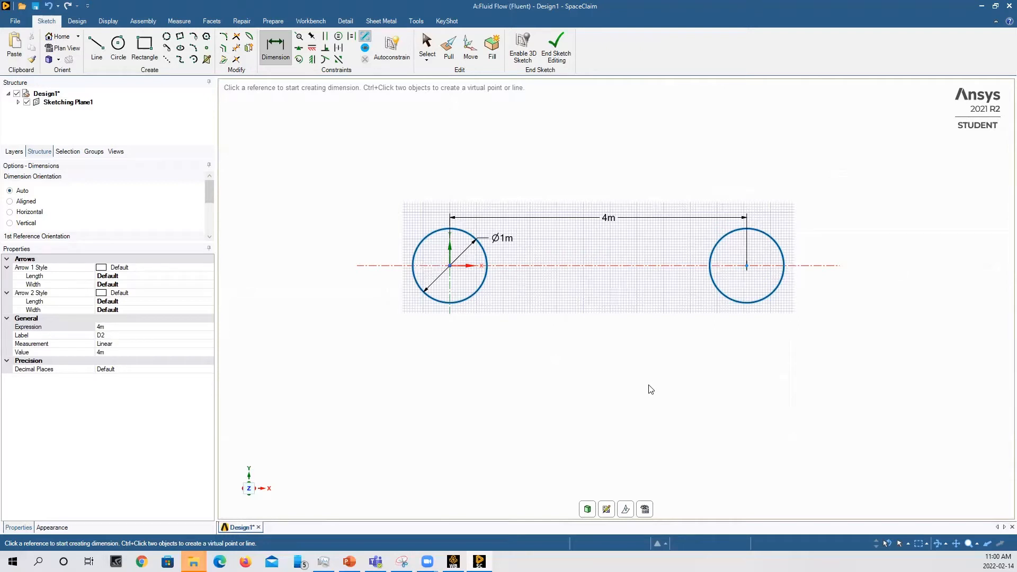
pyautogui.scroll(-3, 416, 429)
pyautogui.scroll(1, 662, 369)
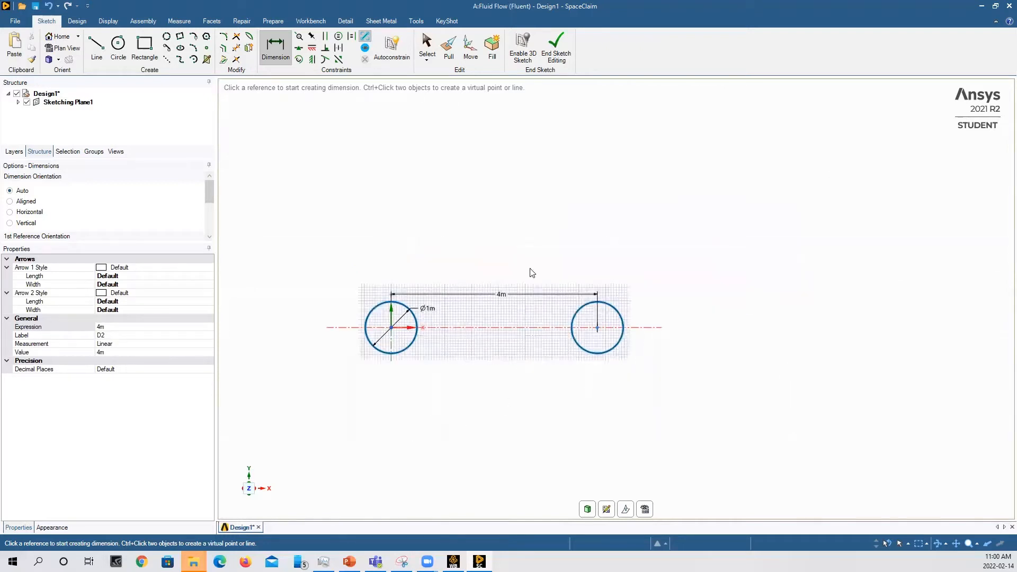
pyautogui.click(119, 43)
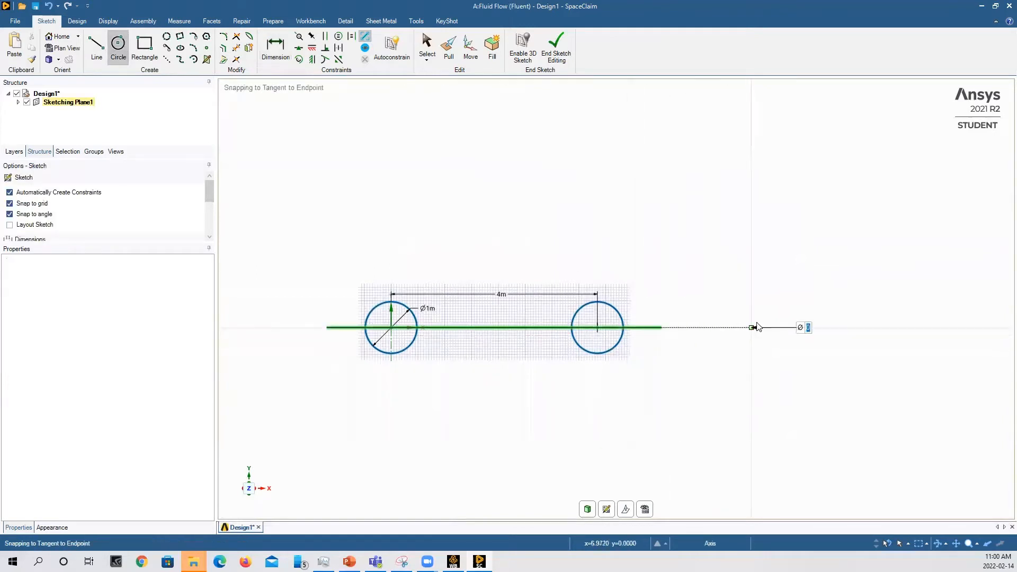
pyautogui.click(751, 327)
pyautogui.click(813, 295)
# Step: Dimension the distance between the second and third circle centres and set it to 4 m
pyautogui.click(281, 48)
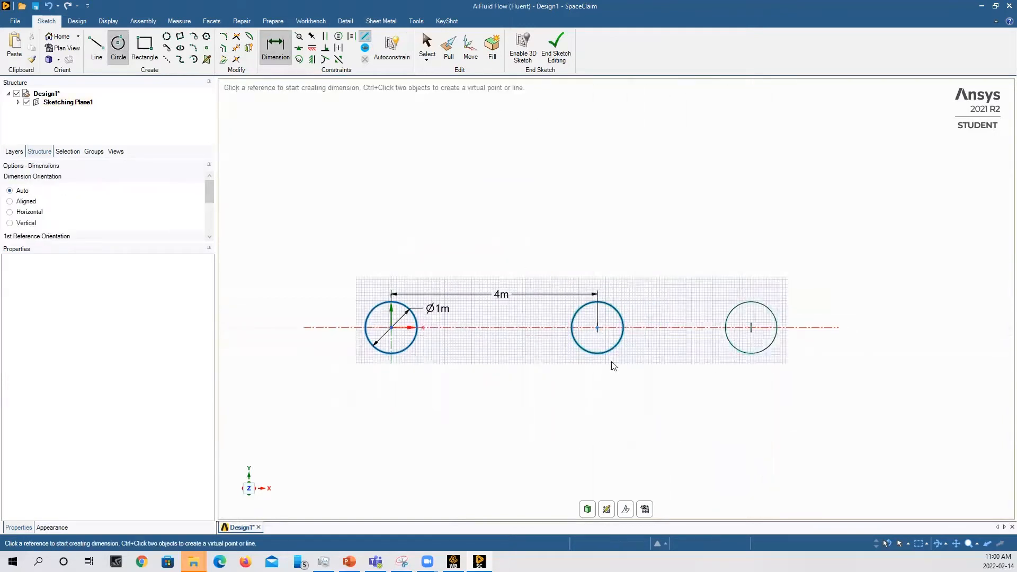
pyautogui.click(598, 327)
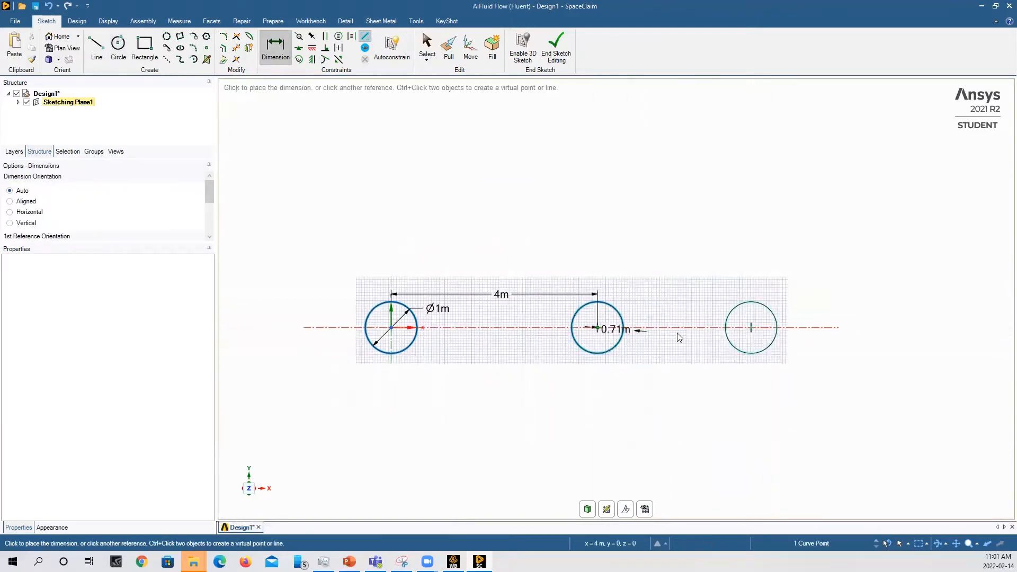
pyautogui.click(749, 326)
pyautogui.click(695, 293)
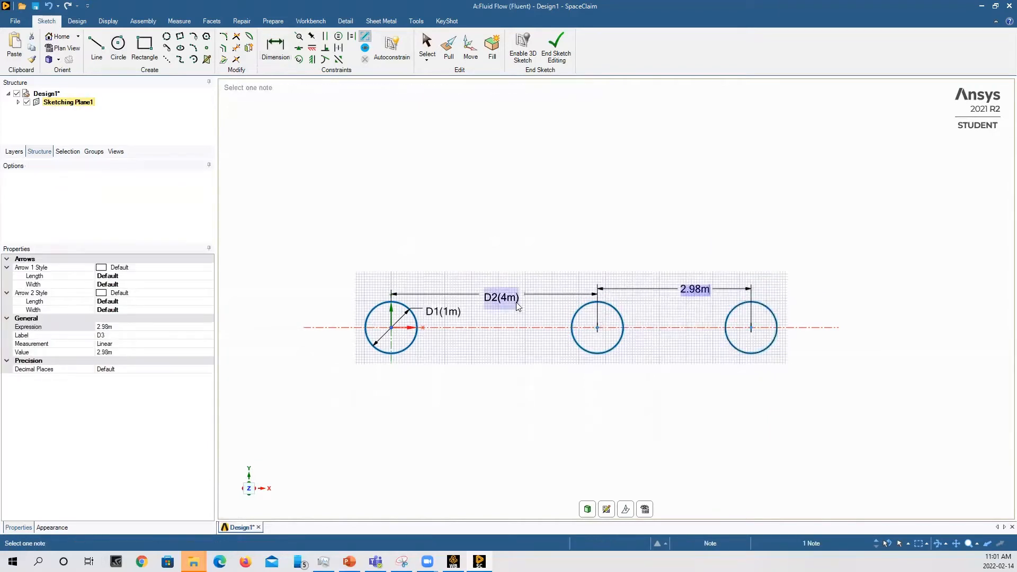
pyautogui.write('4')
pyautogui.press('Return')
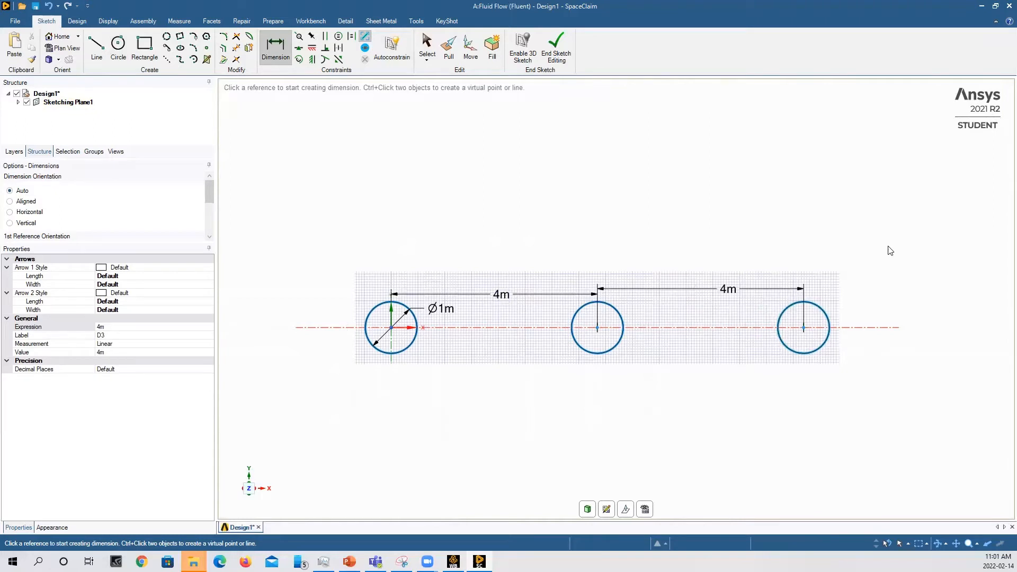
# Step: Undo the third circle and its spacing dimension
pyautogui.hotkey('ctrl', 'z')
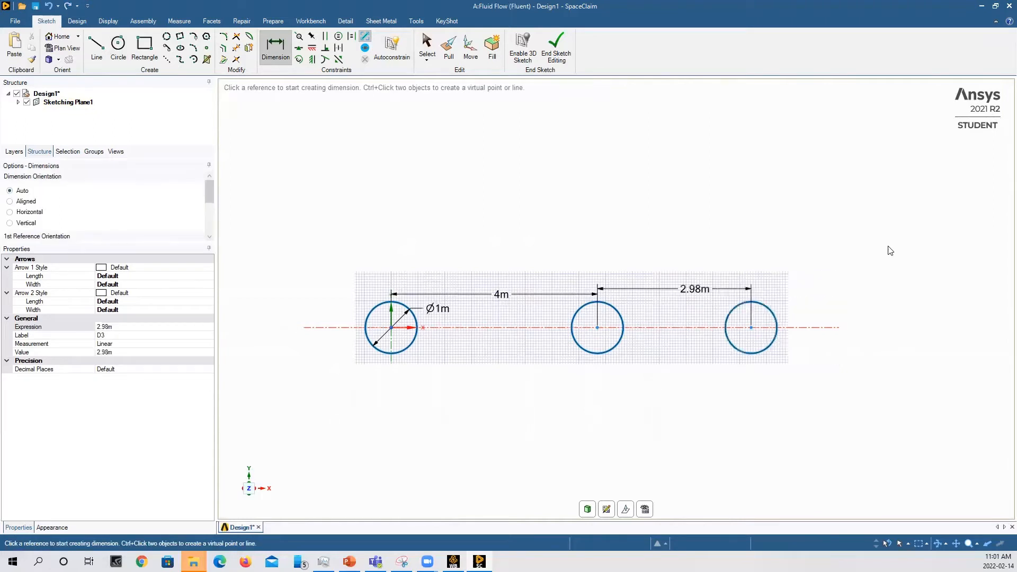
pyautogui.hotkey('ctrl', 'z')
pyautogui.hotkey('ctrl', 'z')
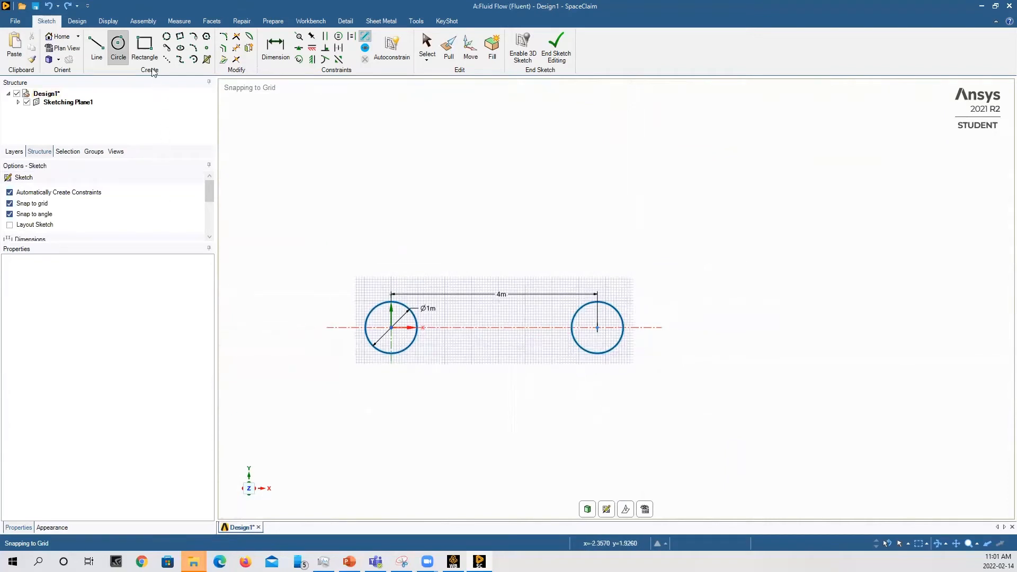
# Step: Sketch a rectangle enclosing both circles, extending much farther beyond the second circle than before the first
pyautogui.click(144, 46)
pyautogui.scroll(-2, 766, 345)
pyautogui.scroll(-2, 766, 345)
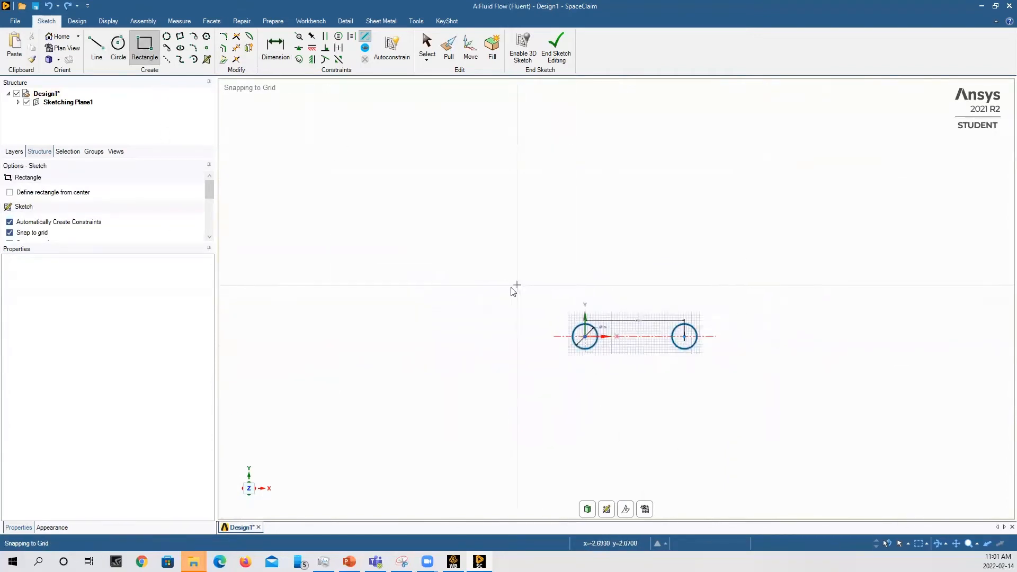
pyautogui.click(489, 274)
pyautogui.click(968, 419)
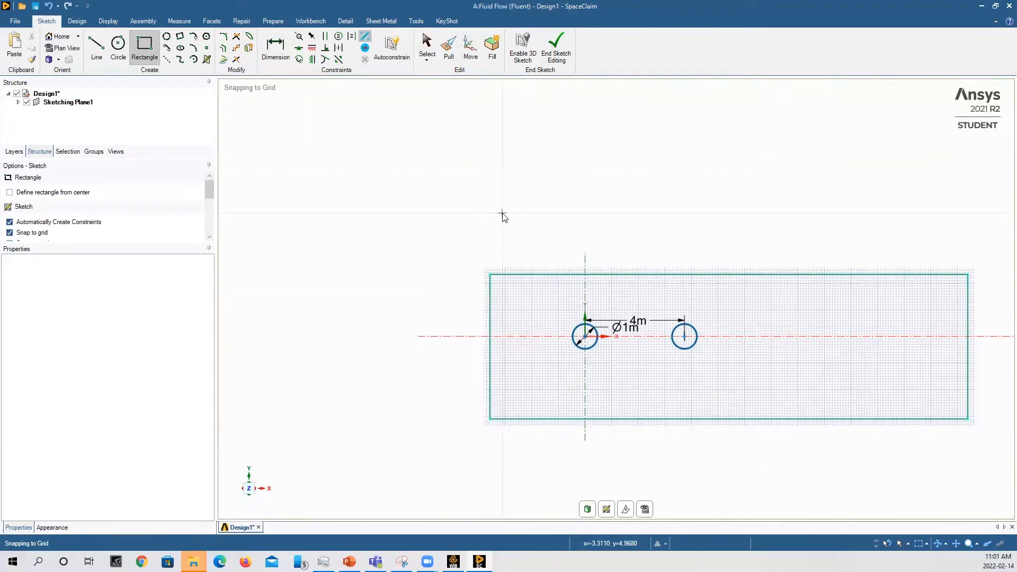
# Step: Dimension the distance from the rectangle's near vertical edge to the first circle's centre and set it to 5 m
pyautogui.click(282, 50)
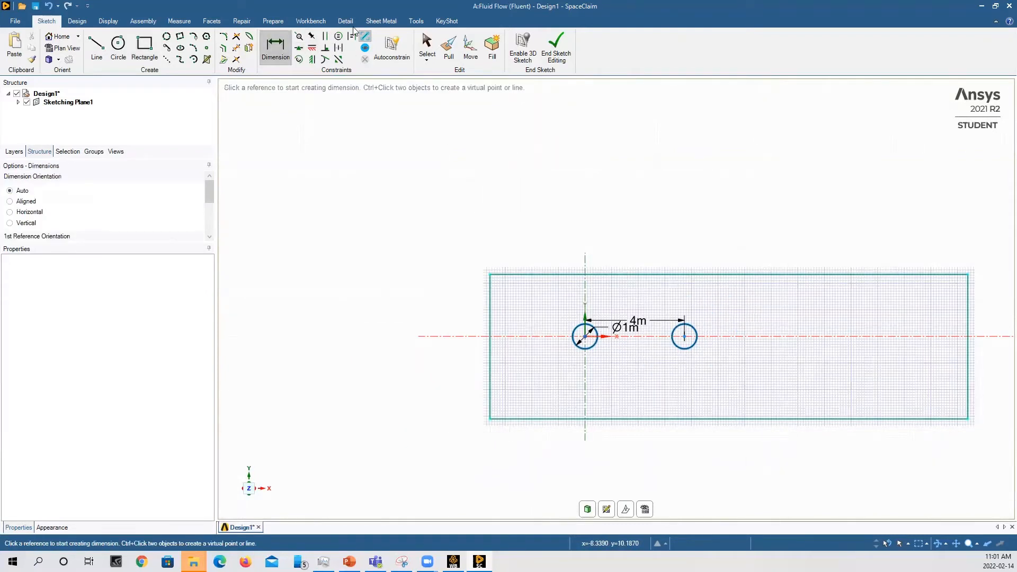
pyautogui.click(490, 320)
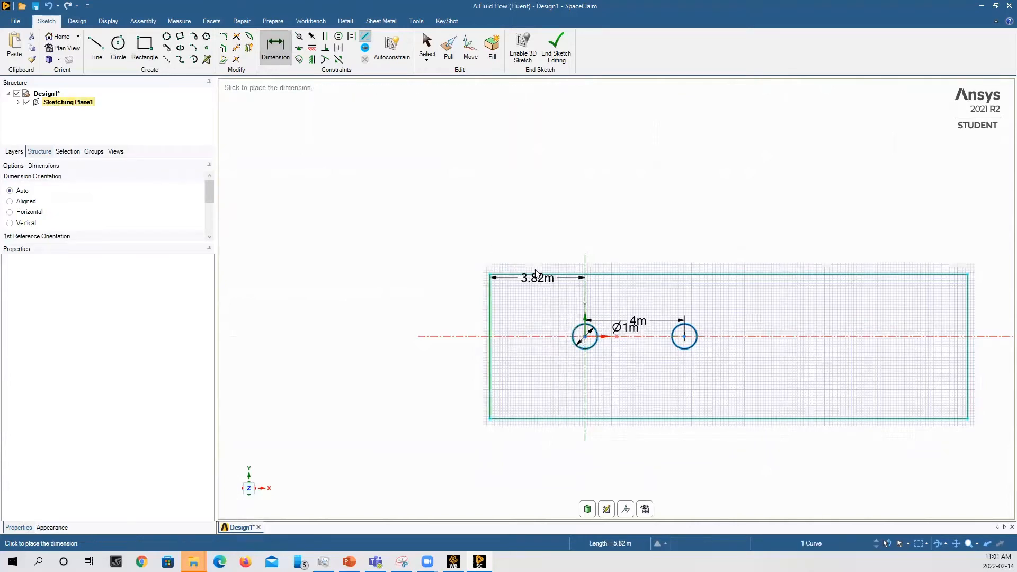
pyautogui.click(538, 257)
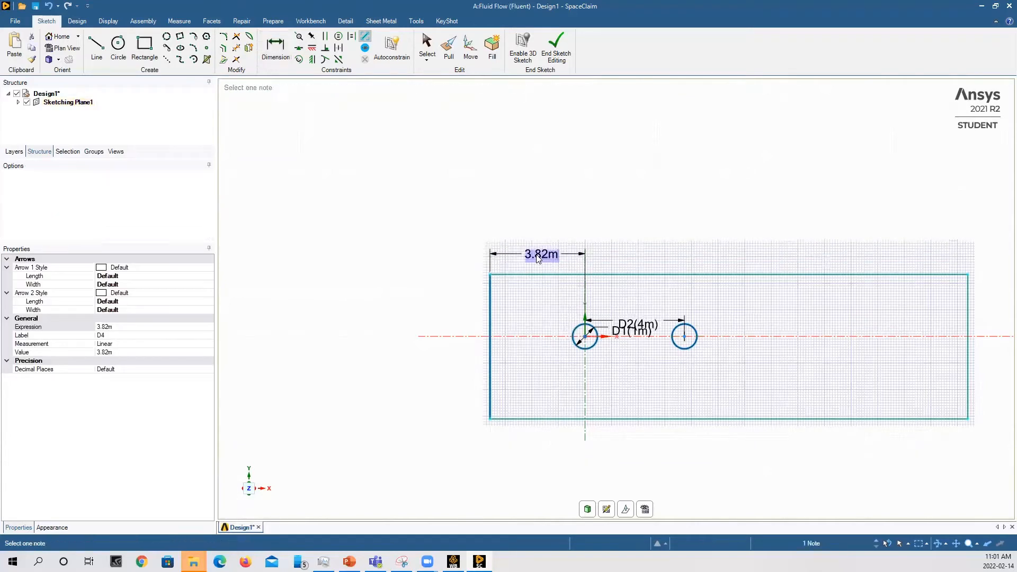
pyautogui.write('5')
pyautogui.press('Return')
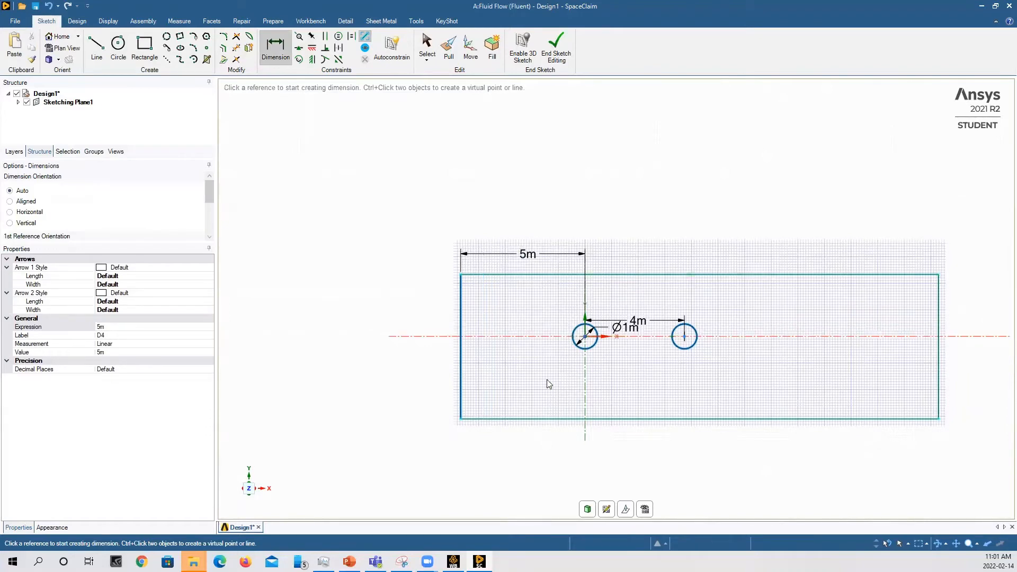
# Step: Dimension the distance from the second circle's centre to the rectangle's far vertical edge and set it to 15 m
pyautogui.scroll(-2, 418, 382)
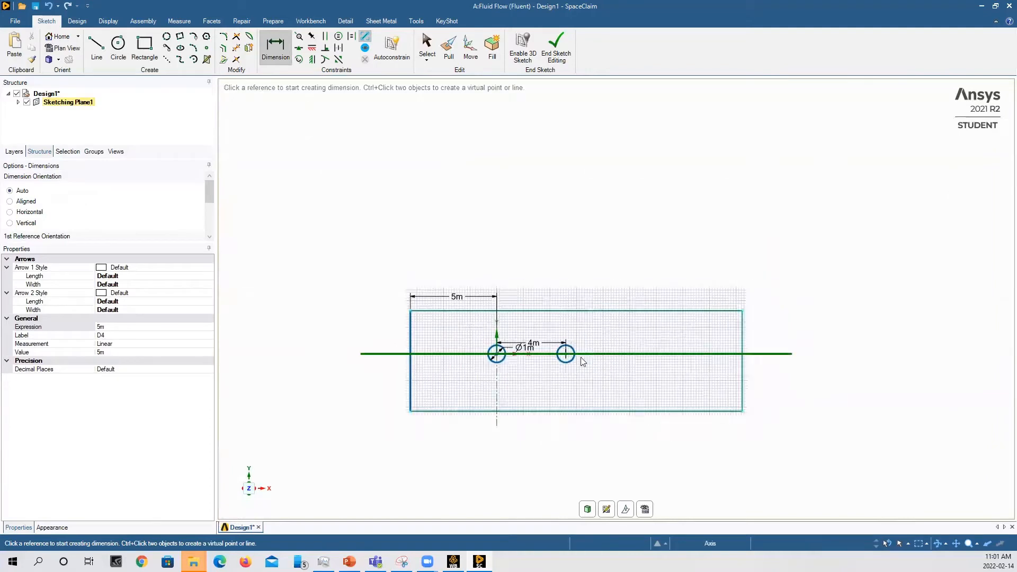
pyautogui.scroll(2, 581, 360)
pyautogui.scroll(2, 559, 356)
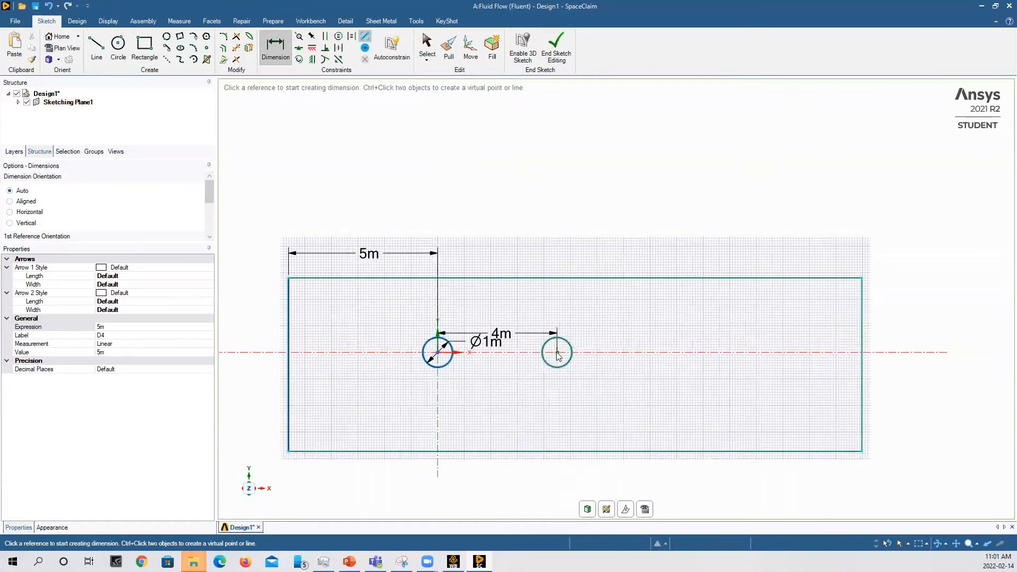
pyautogui.click(558, 354)
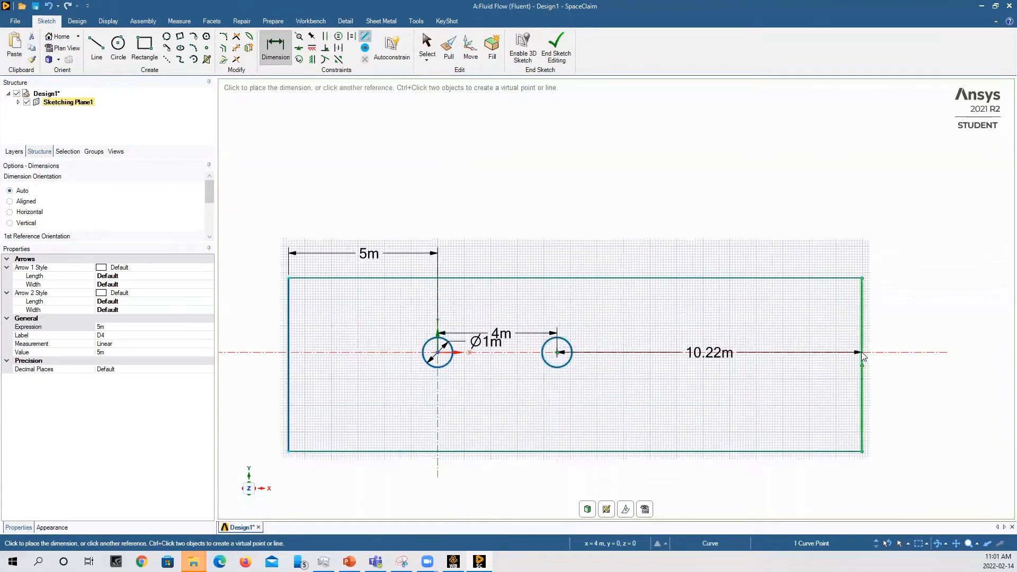
pyautogui.click(862, 352)
pyautogui.click(734, 244)
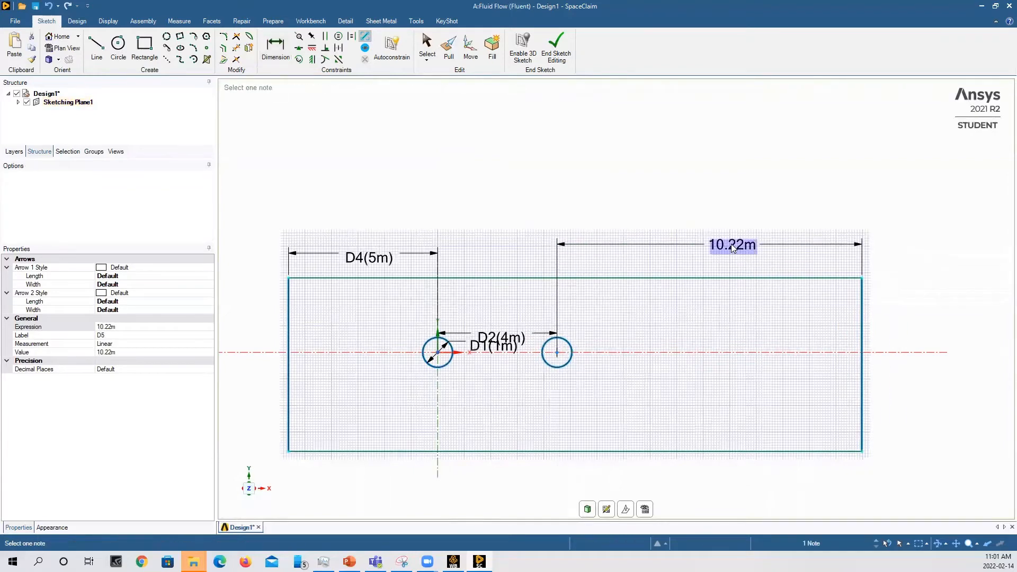
pyautogui.write('15')
pyautogui.press('Return')
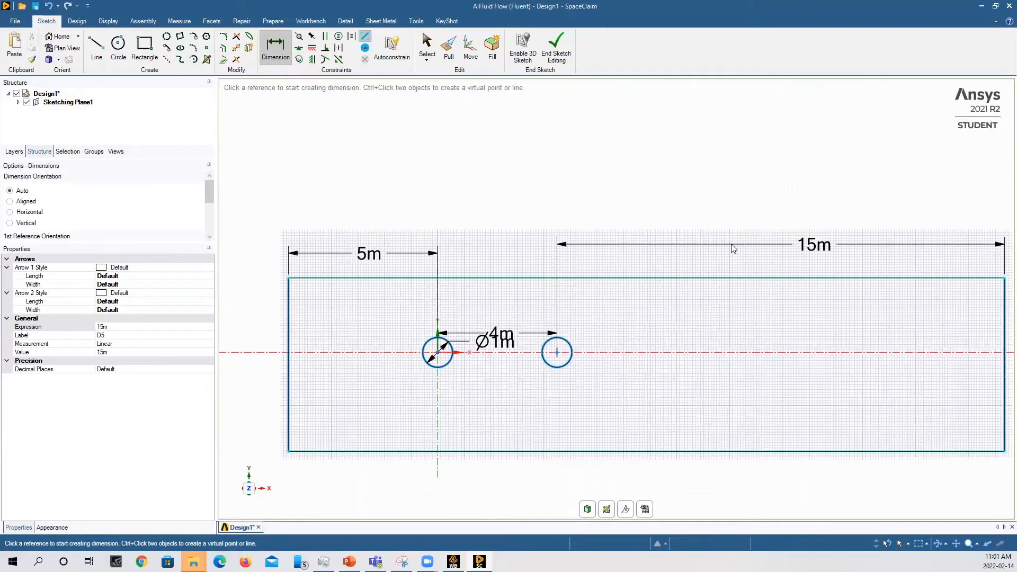
# Step: Dimension the height from the first circle's centre up to the rectangle's upper edge and set it to 6 m
pyautogui.scroll(-3, 703, 251)
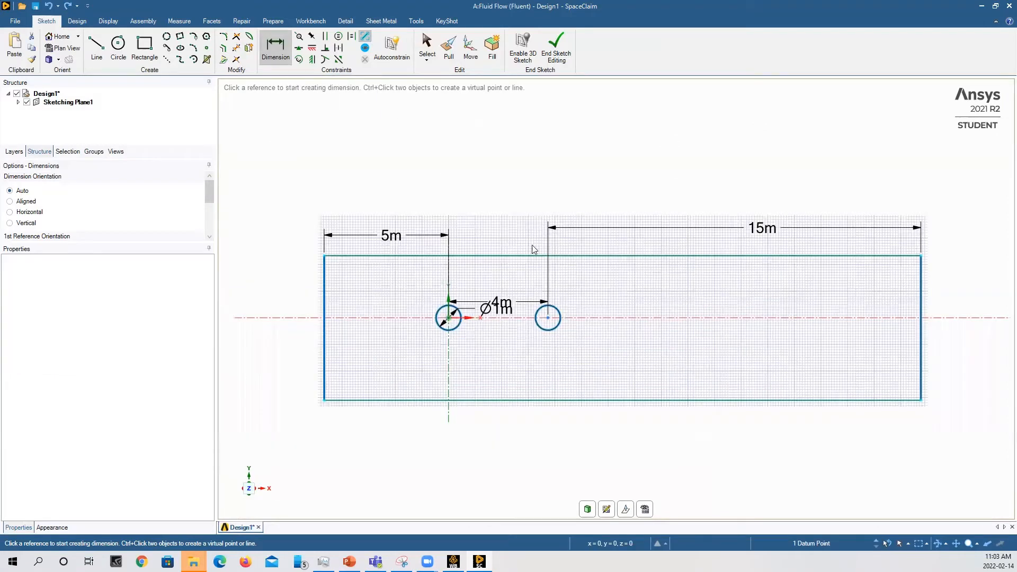
pyautogui.click(449, 317)
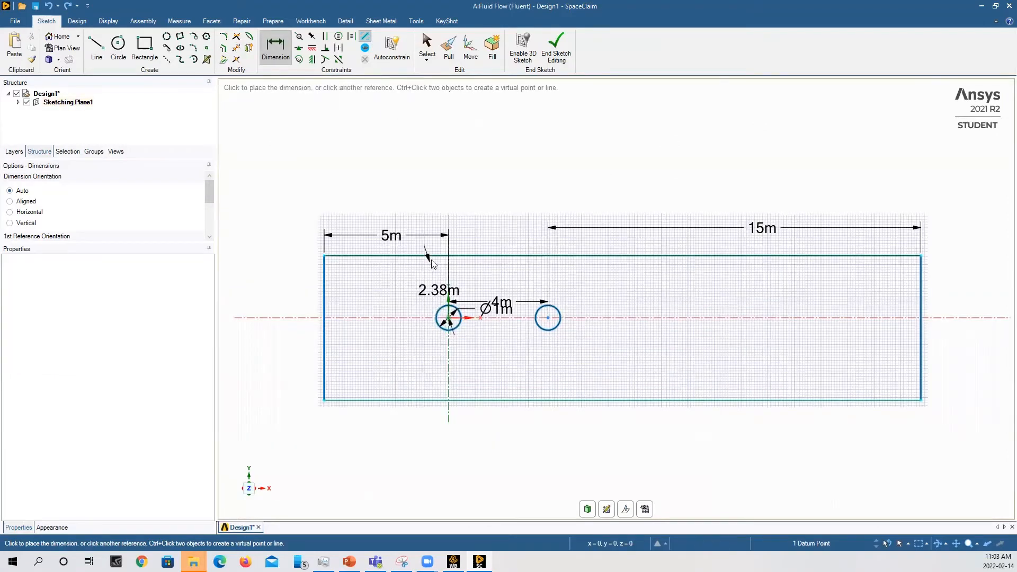
pyautogui.click(416, 255)
pyautogui.click(289, 289)
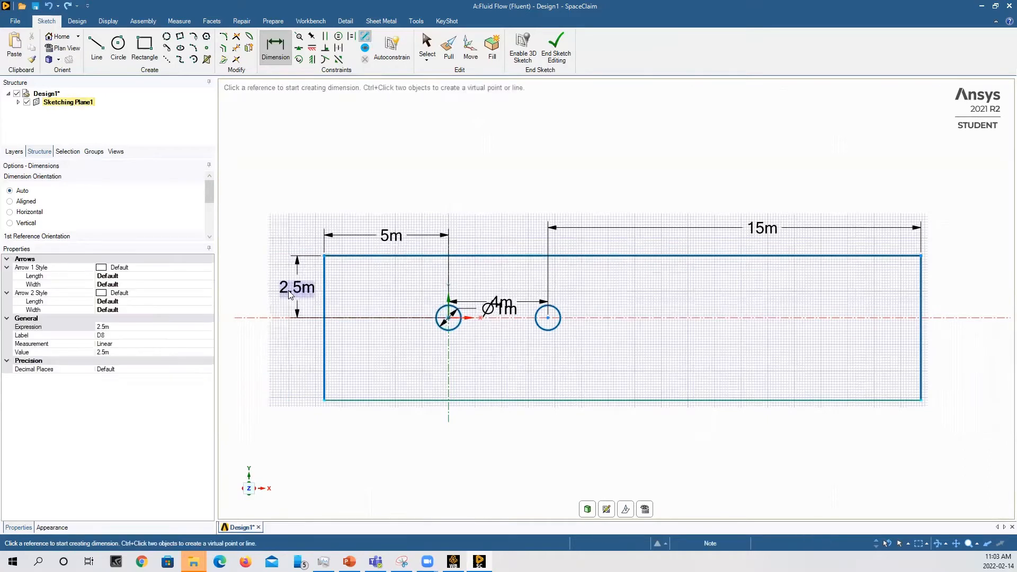
pyautogui.write('6')
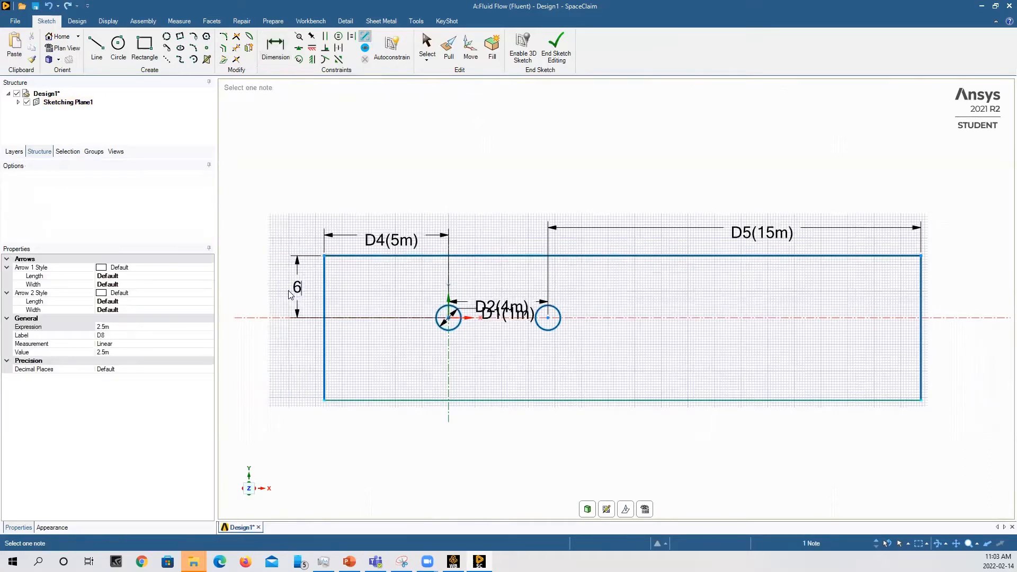
pyautogui.press('Return')
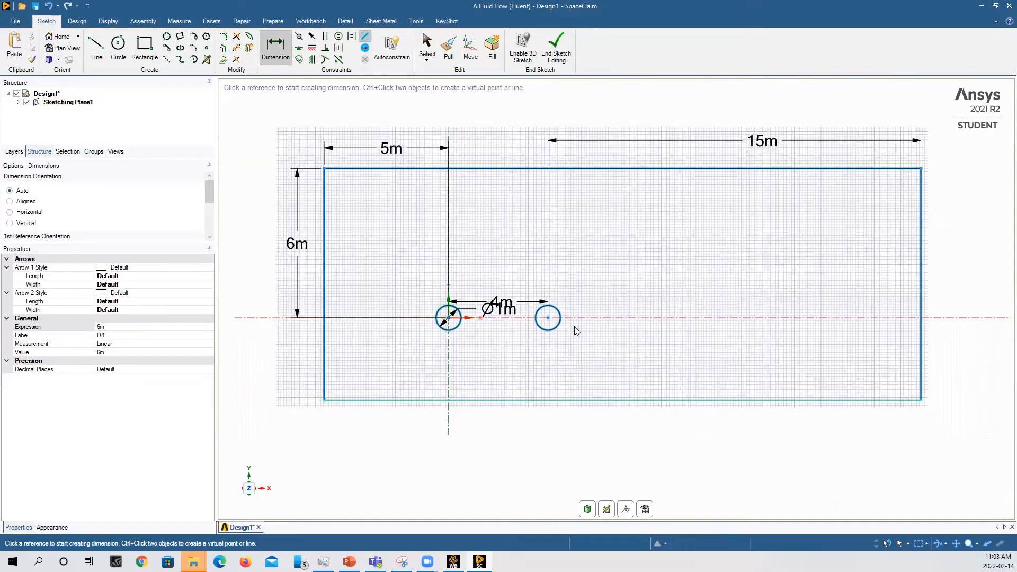
# Step: Dimension the distance from the first circle's centre down to the rectangle's lower edge and set it to 6 m
pyautogui.click(449, 318)
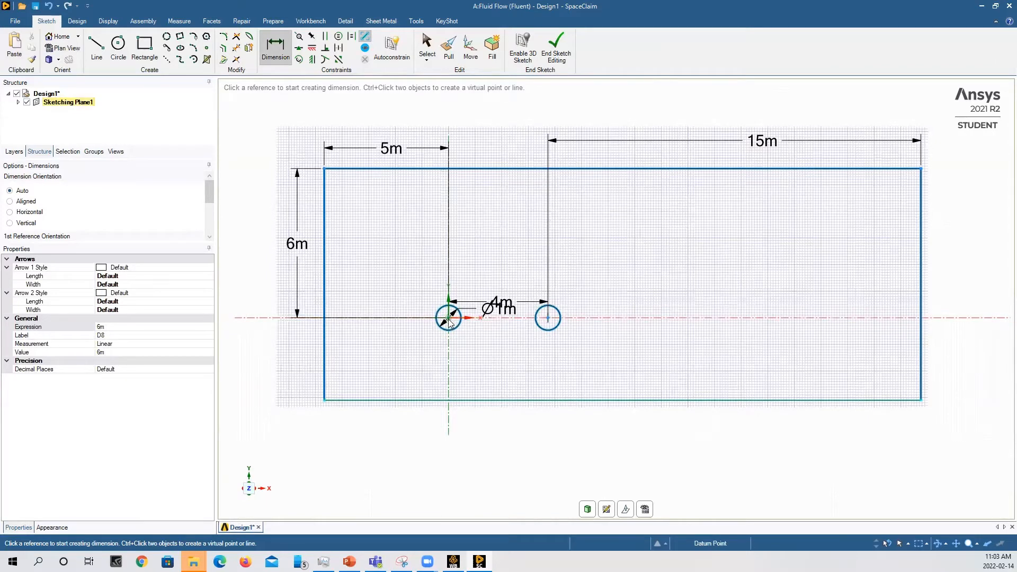
pyautogui.click(444, 401)
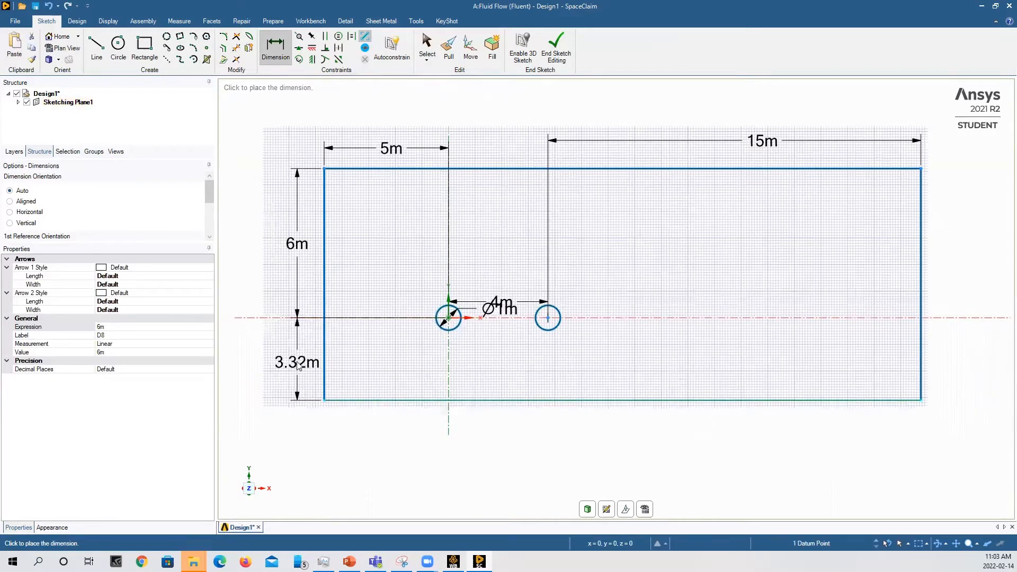
pyautogui.click(299, 365)
pyautogui.doubleClick(299, 363)
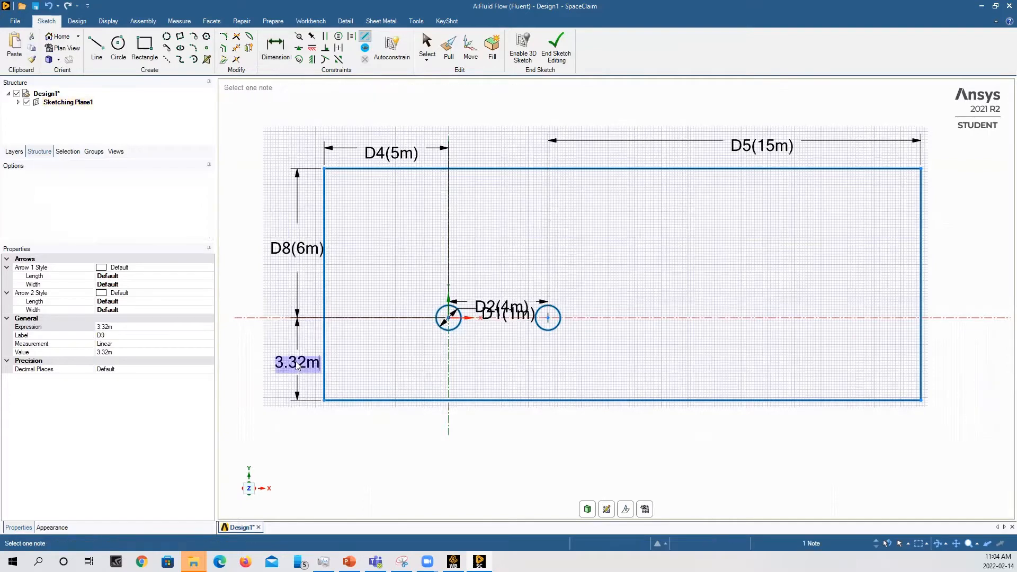
pyautogui.write('6')
pyautogui.press('Return')
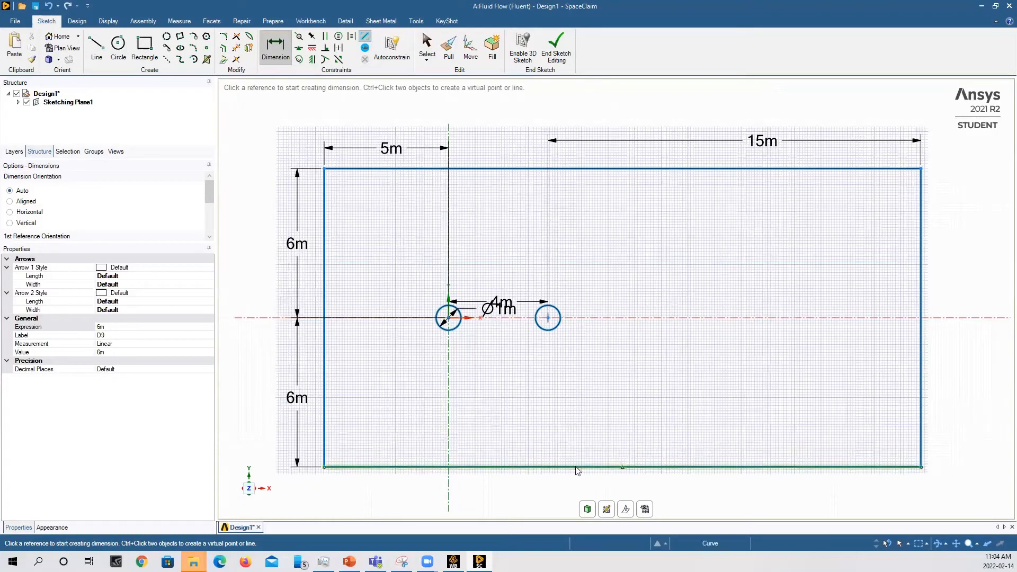
# Step: Convert the sketch into a surface and delete the two circular faces, leaving holes in the rectangular domain
pyautogui.click(588, 510)
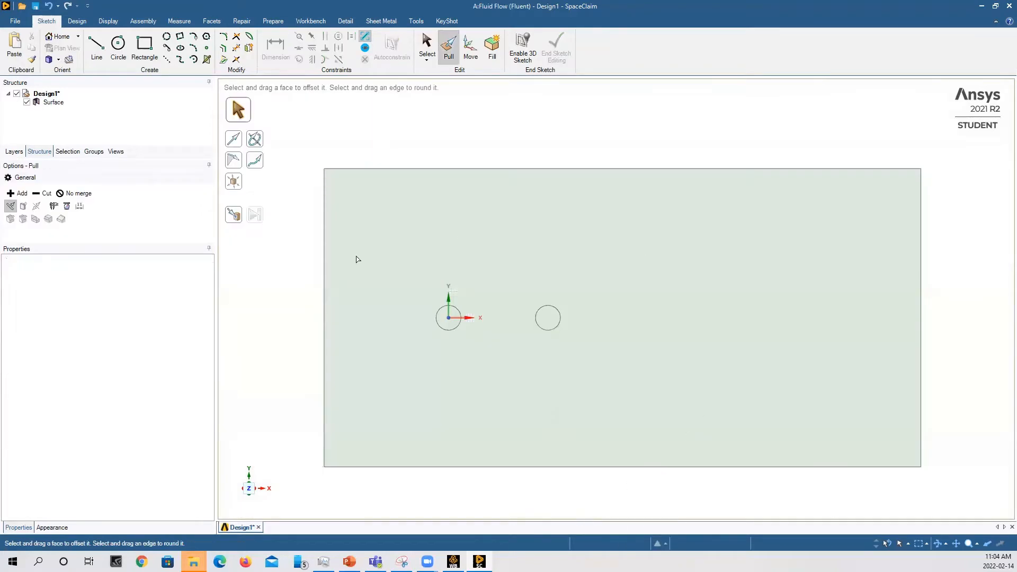
pyautogui.click(715, 340)
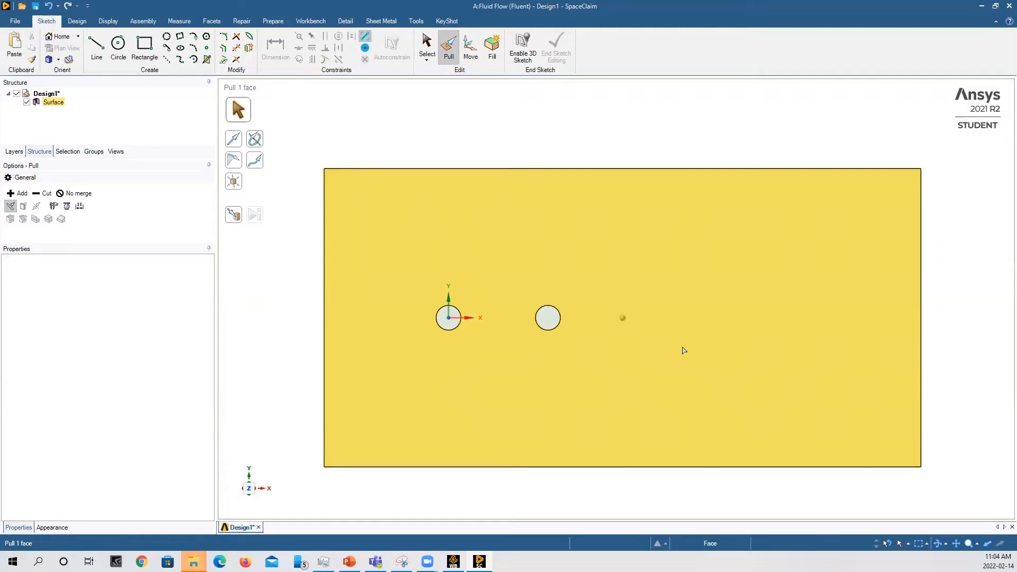
pyautogui.click(448, 326)
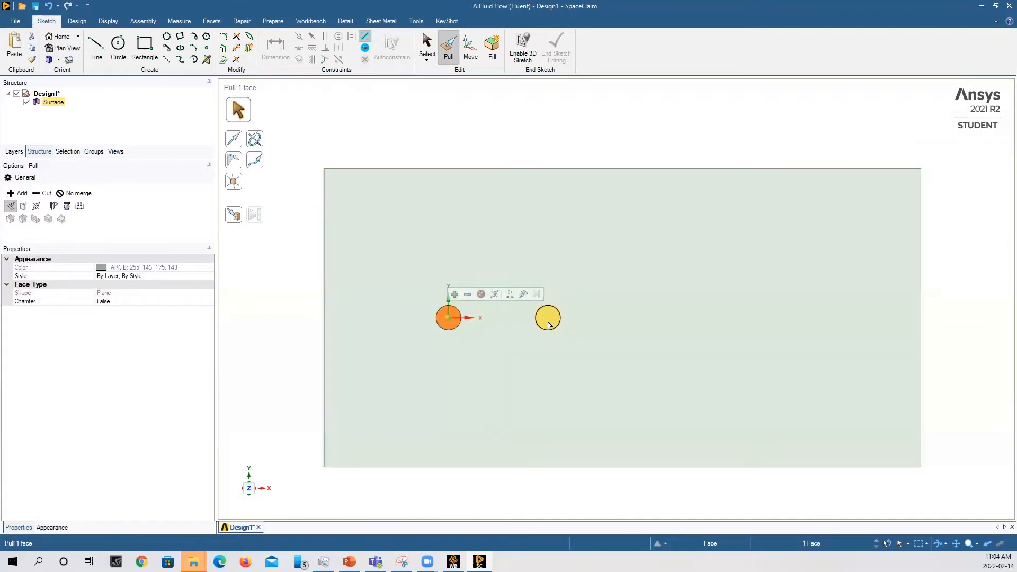
pyautogui.keyDown('ctrl'); pyautogui.click(548, 324); pyautogui.keyUp('ctrl')
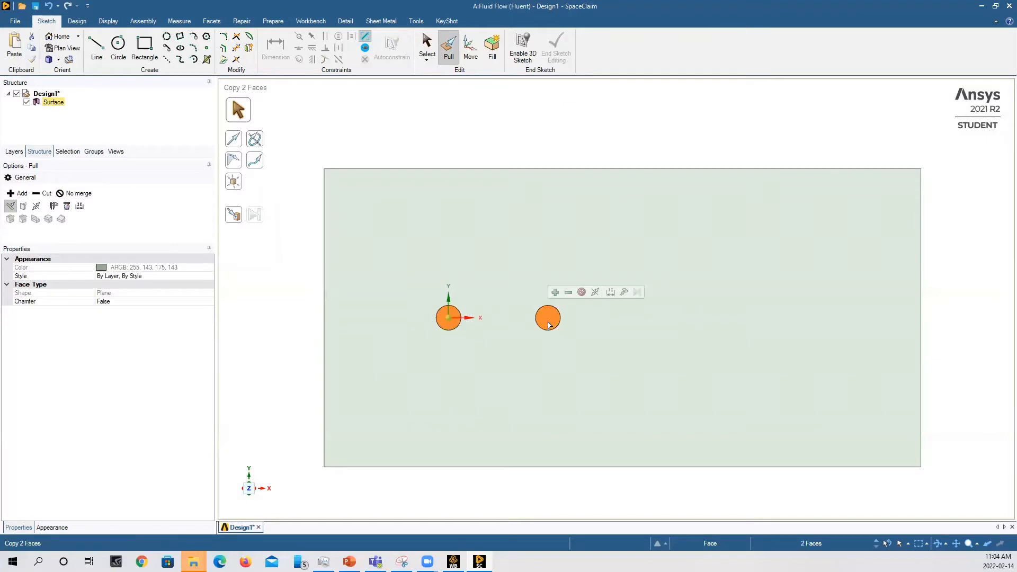
pyautogui.press('Delete')
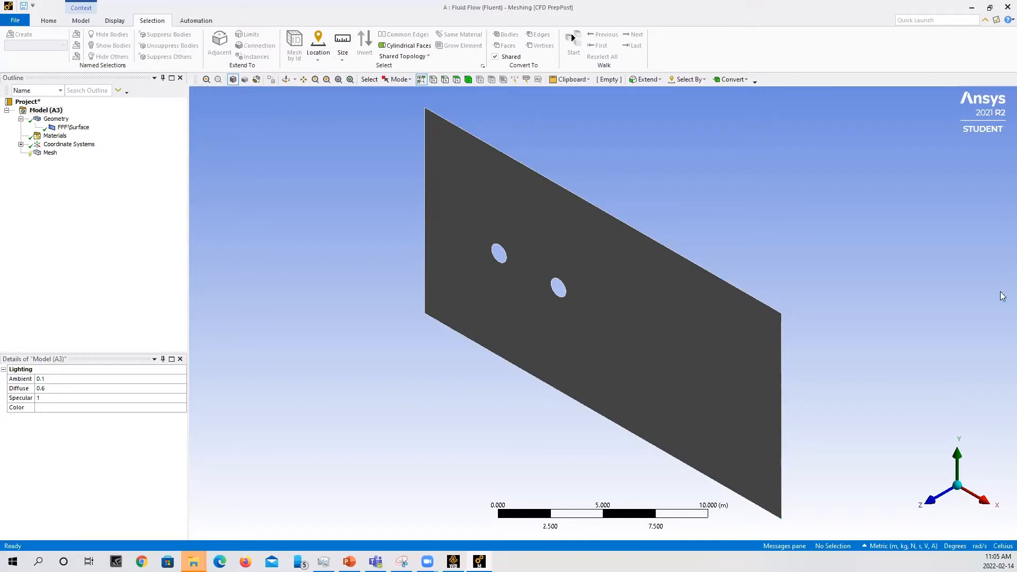
# Step: Add a Face Meshing control to the mesh and scope it to the rectangular domain face
pyautogui.click(931, 499)
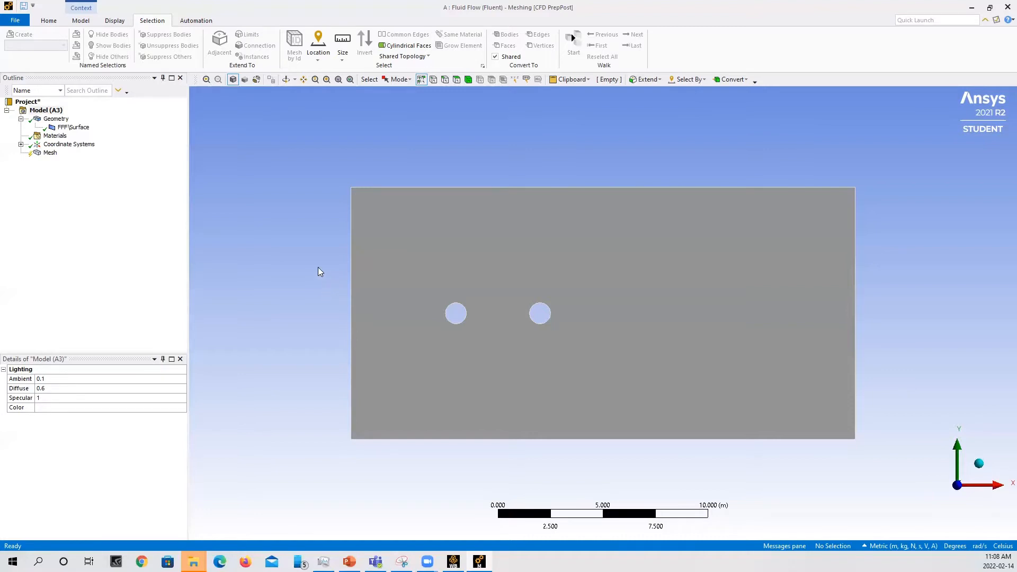
pyautogui.rightClick(51, 152)
pyautogui.moveTo(69, 162)
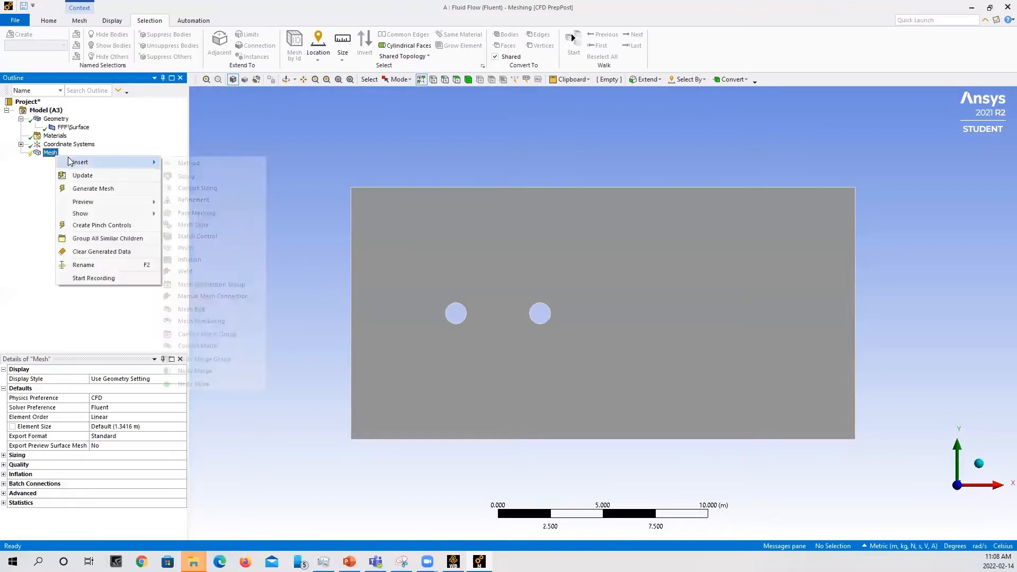
pyautogui.click(206, 213)
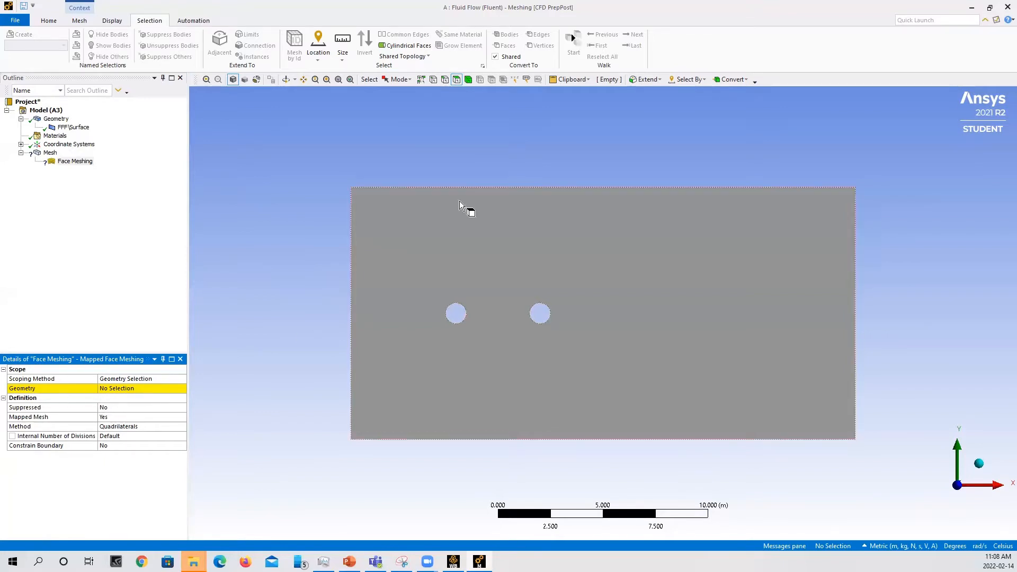
pyautogui.click(455, 80)
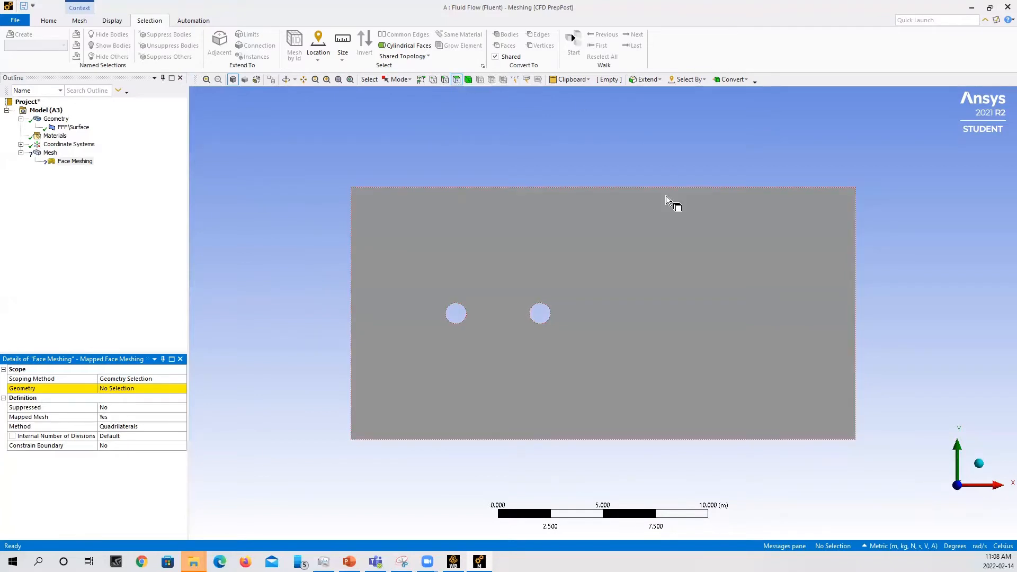
pyautogui.click(527, 246)
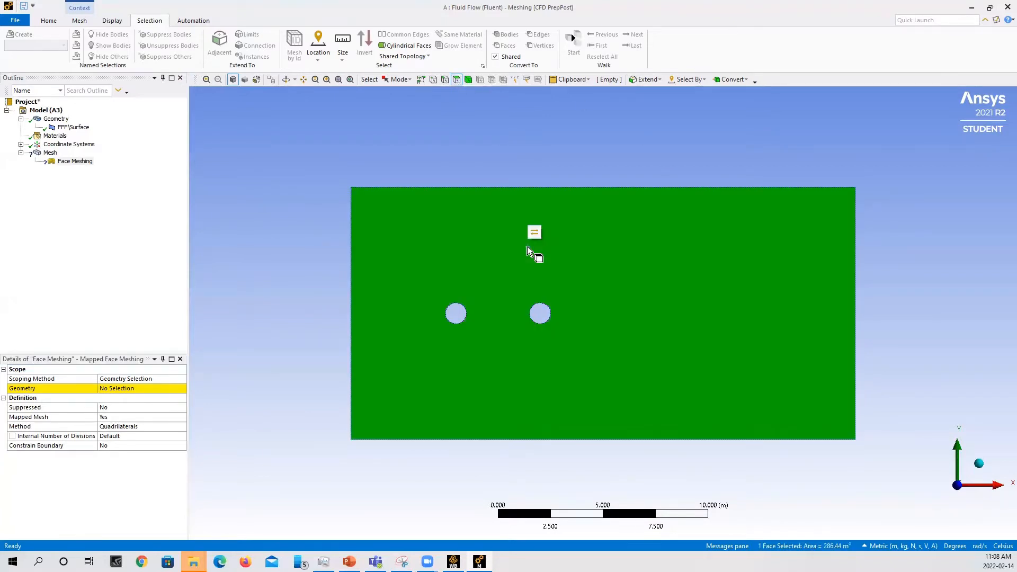
pyautogui.click(114, 392)
pyautogui.click(115, 392)
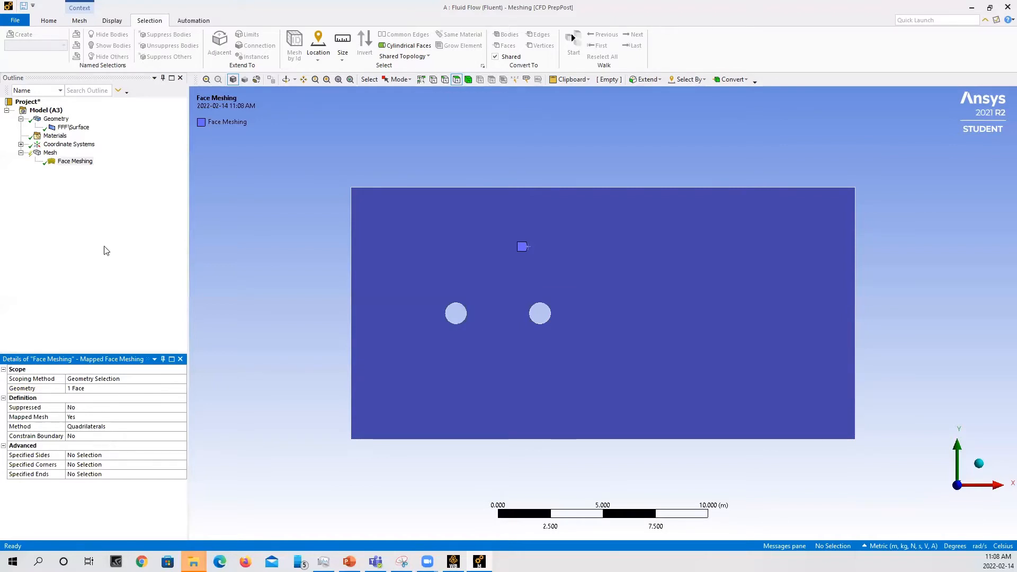
# Step: Add a mesh refinement of 3 on the edges of both circular holes and generate the mesh
pyautogui.rightClick(76, 167)
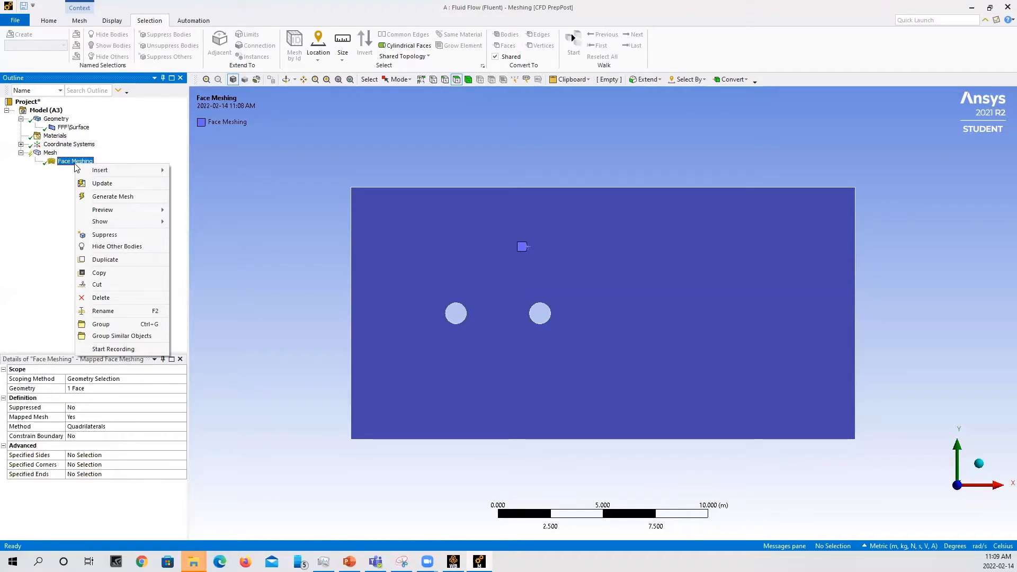
pyautogui.moveTo(85, 170)
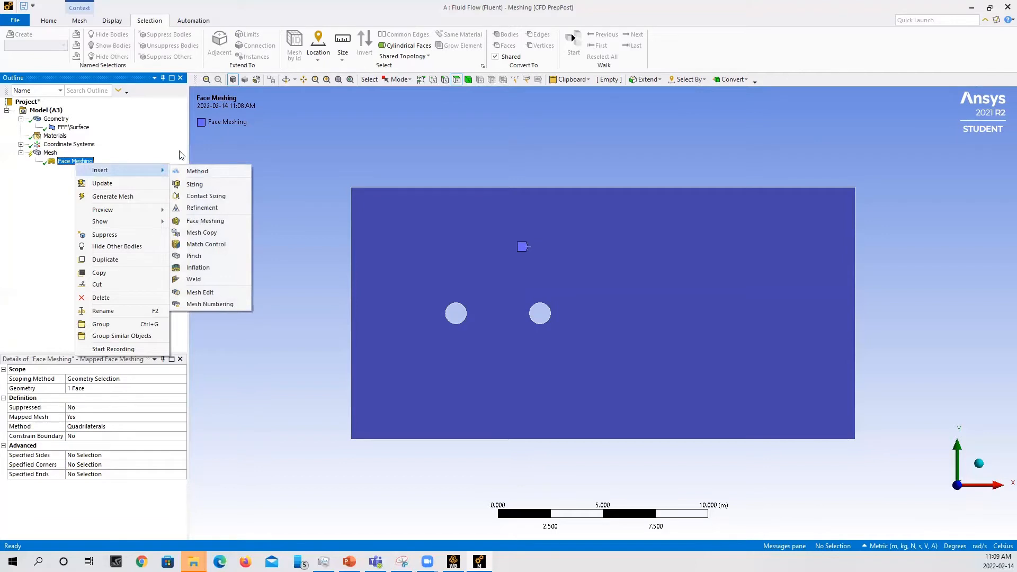
pyautogui.click(200, 208)
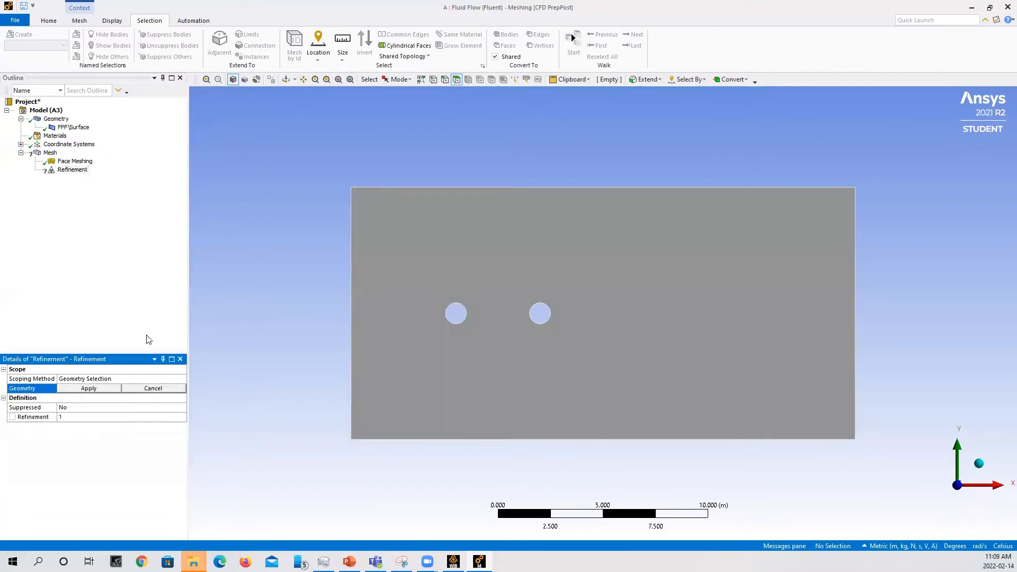
pyautogui.click(444, 79)
pyautogui.click(101, 389)
pyautogui.click(77, 418)
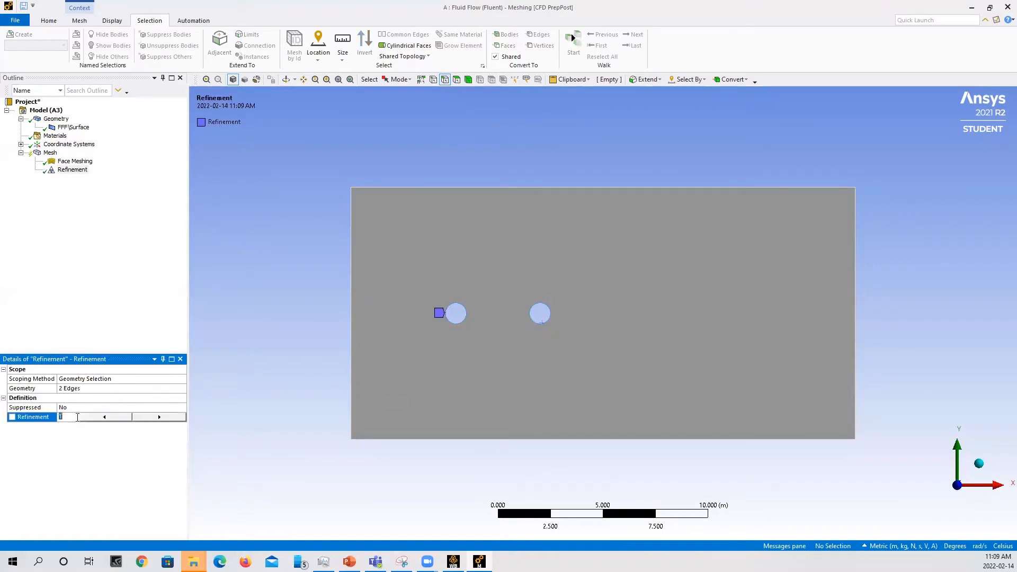
pyautogui.write('3')
pyautogui.rightClick(49, 152)
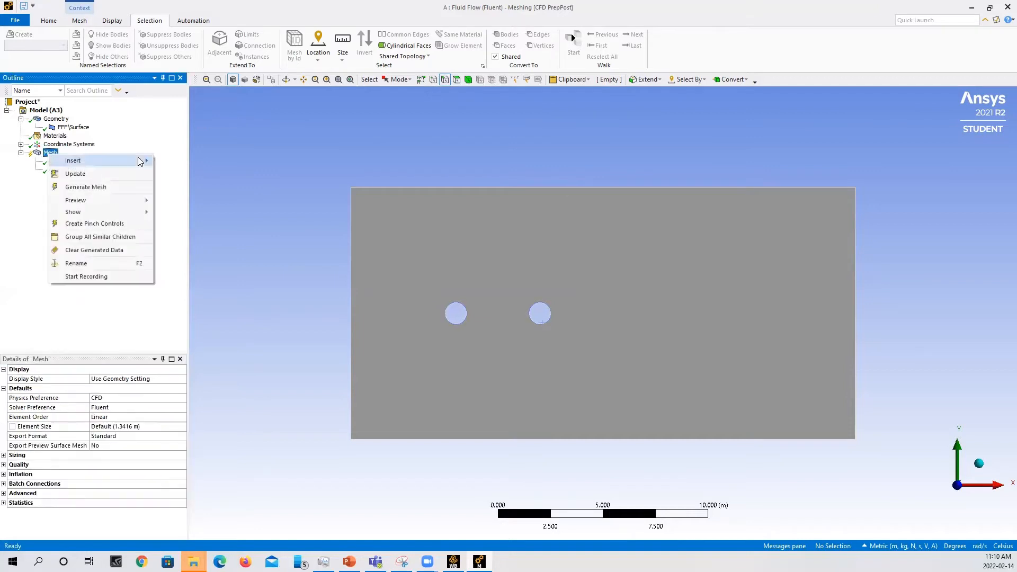
pyautogui.click(117, 188)
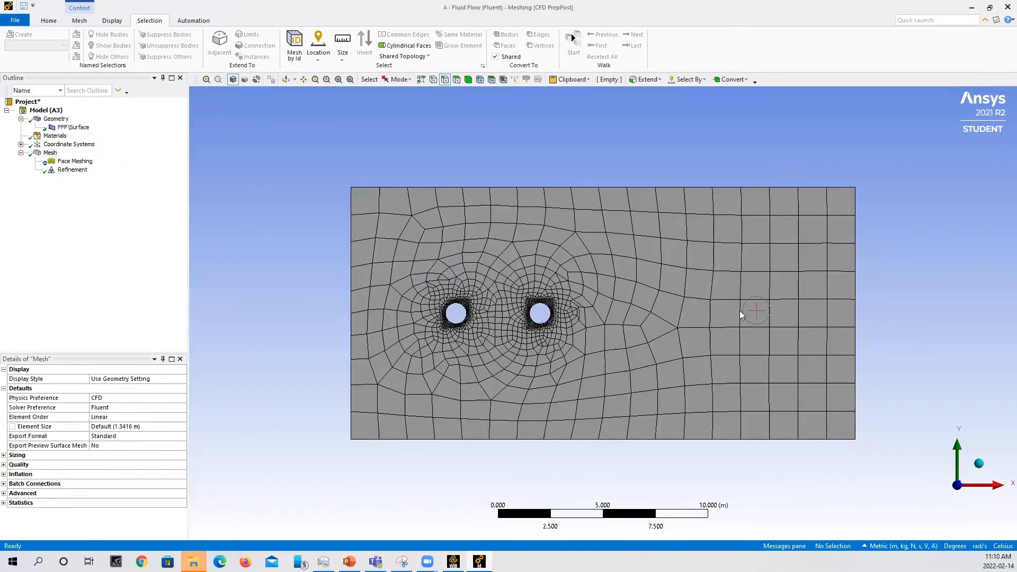
# Step: Set the global mesh element size to 0.2 m and update the mesh
pyautogui.scroll(2, 563, 335)
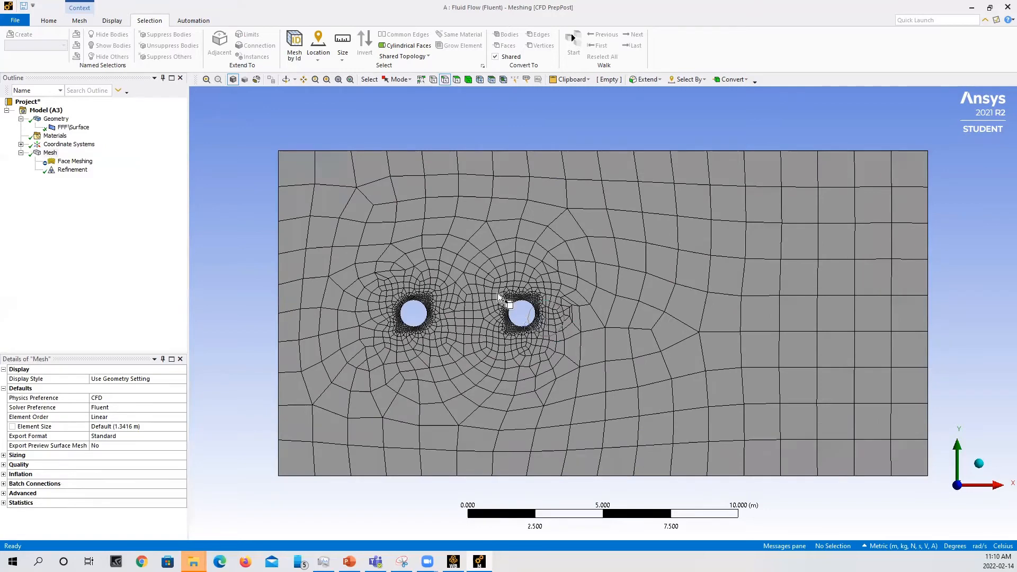
pyautogui.scroll(2, 497, 293)
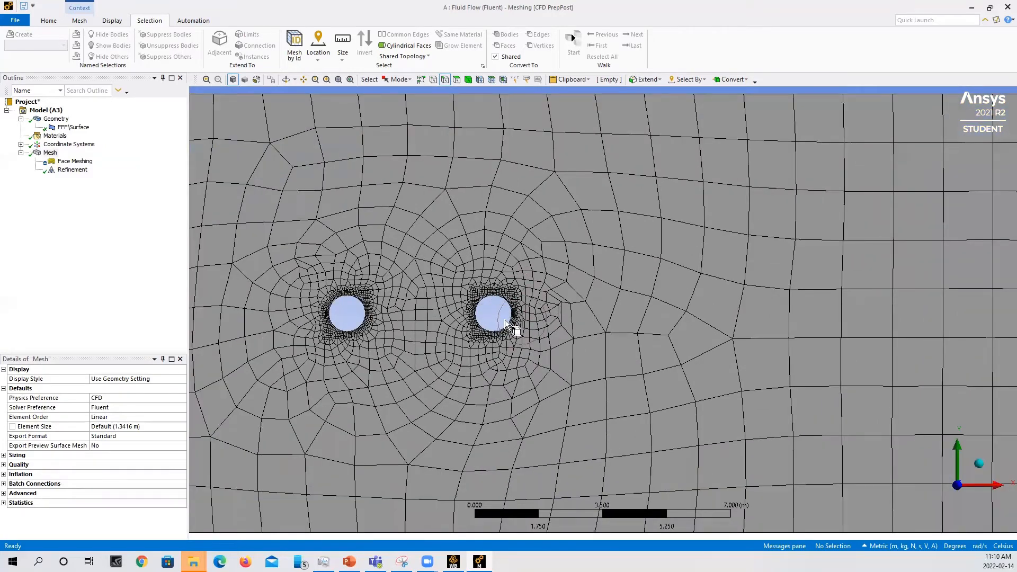
pyautogui.scroll(-2, 496, 345)
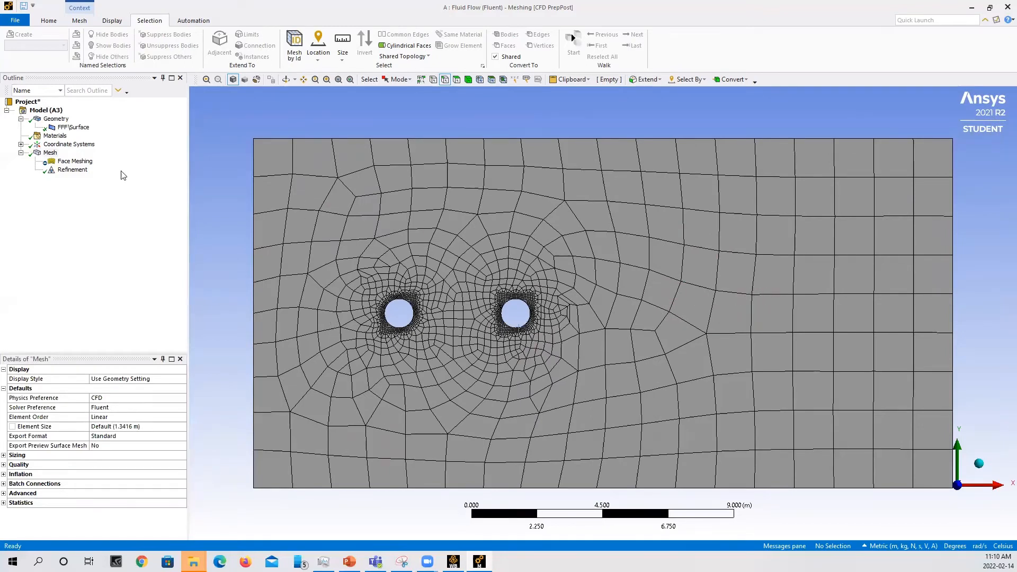
pyautogui.click(49, 153)
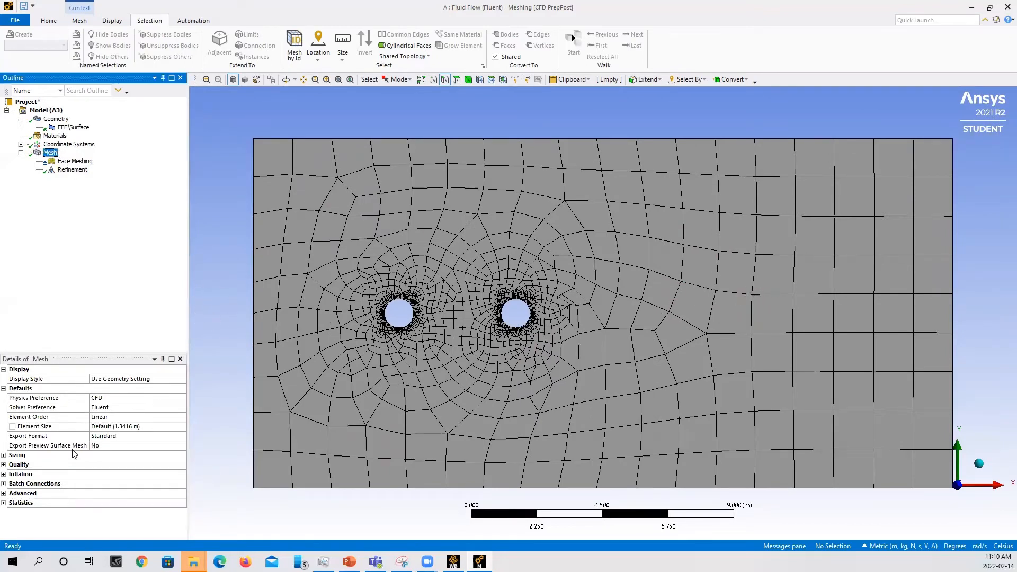
pyautogui.click(117, 427)
pyautogui.write('0.2')
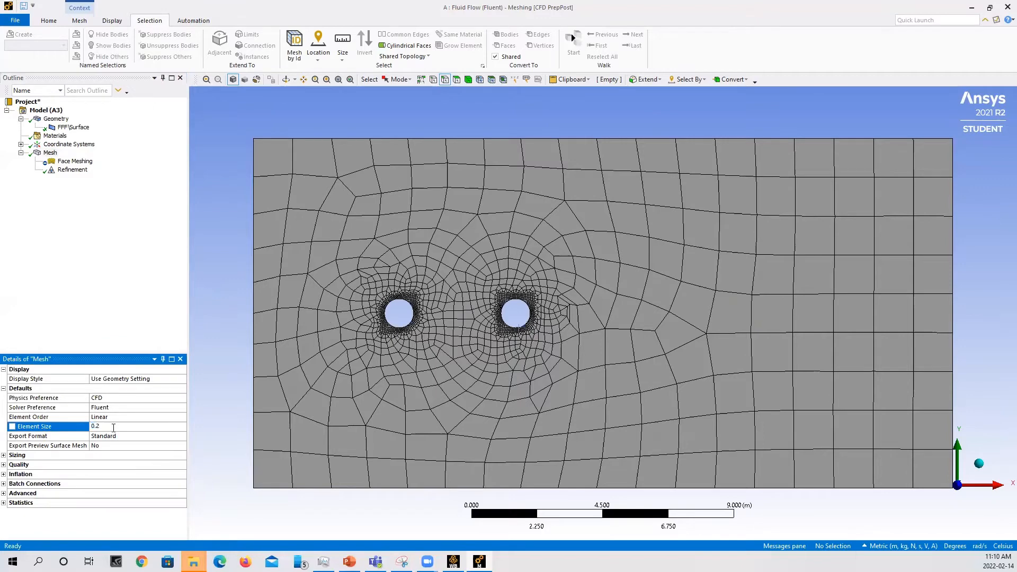
pyautogui.click(91, 297)
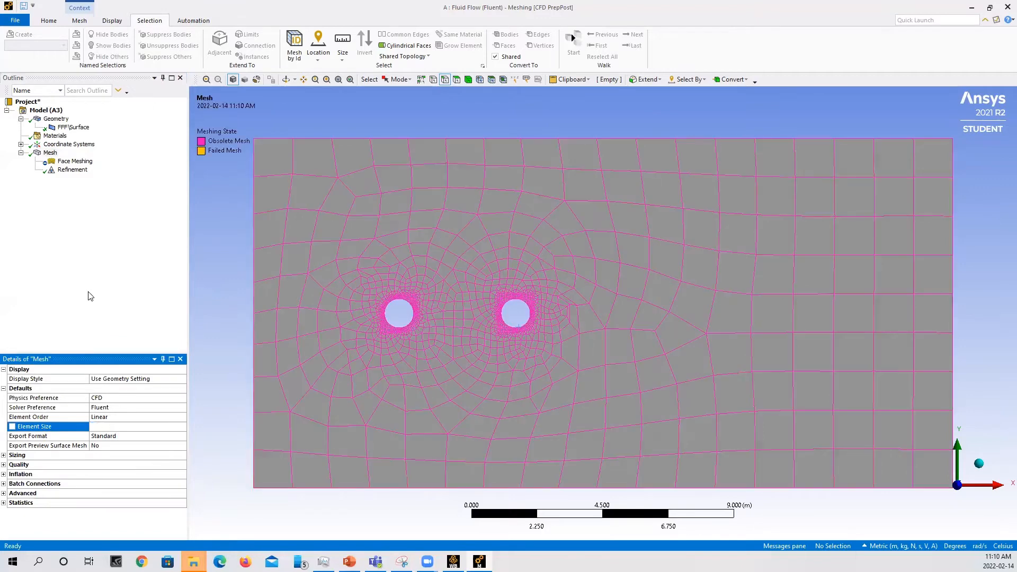
pyautogui.click(50, 153)
pyautogui.rightClick(50, 153)
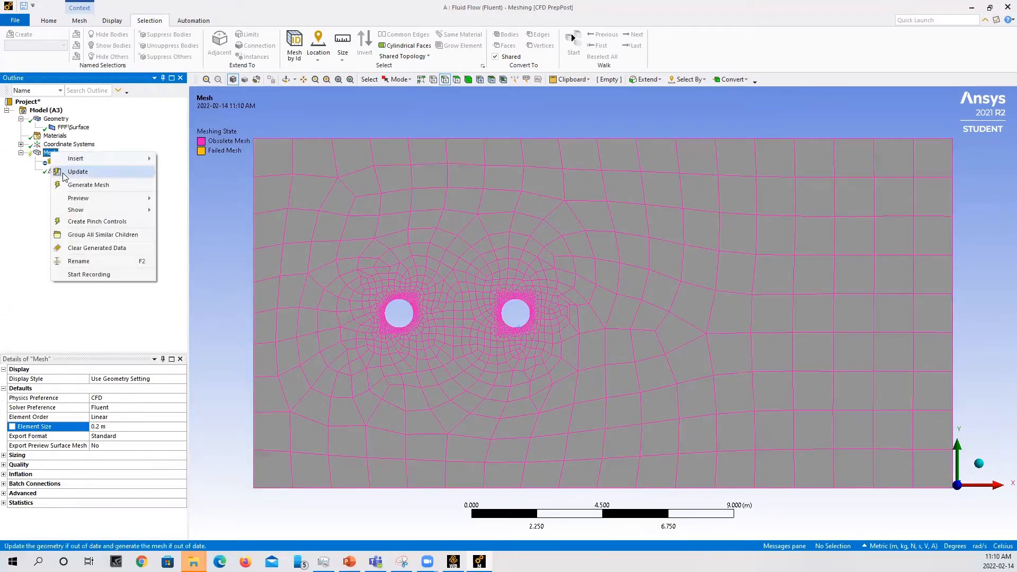
pyautogui.click(64, 171)
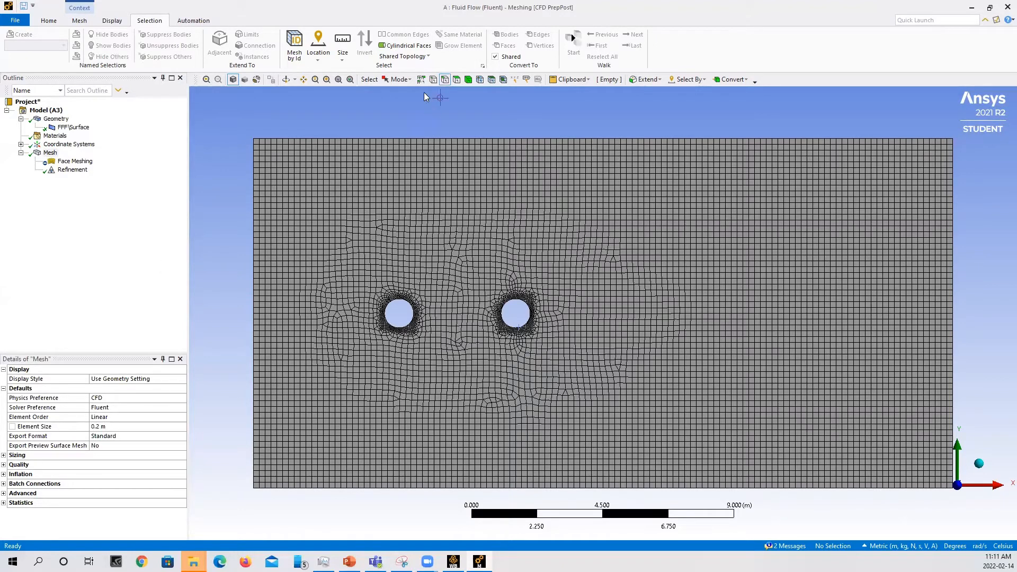
# Step: Create a named selection called Inlet from the vertical edge of the rectangular domain nearest the circular holes
pyautogui.click(253, 176)
pyautogui.rightClick(253, 176)
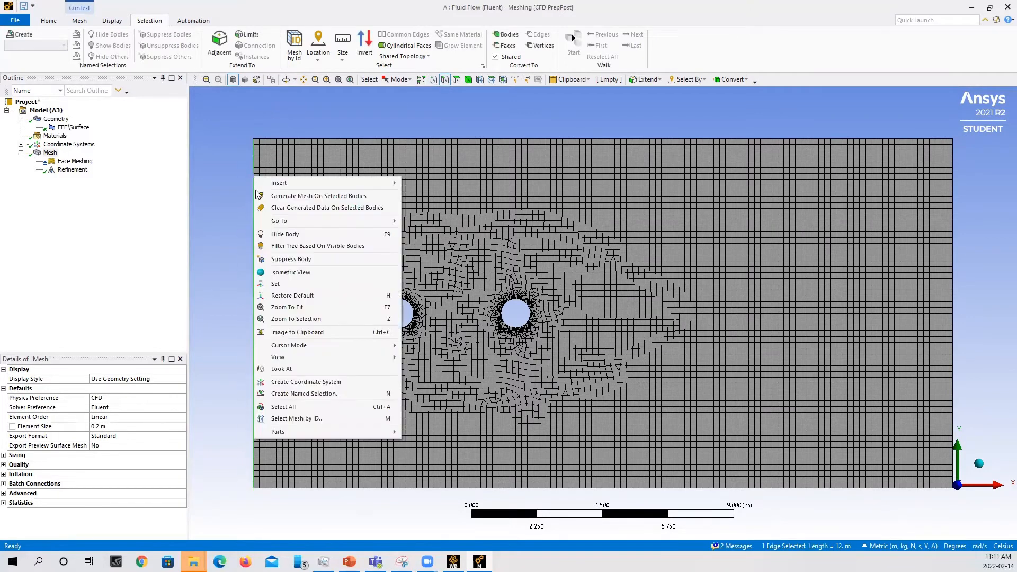
pyautogui.click(279, 393)
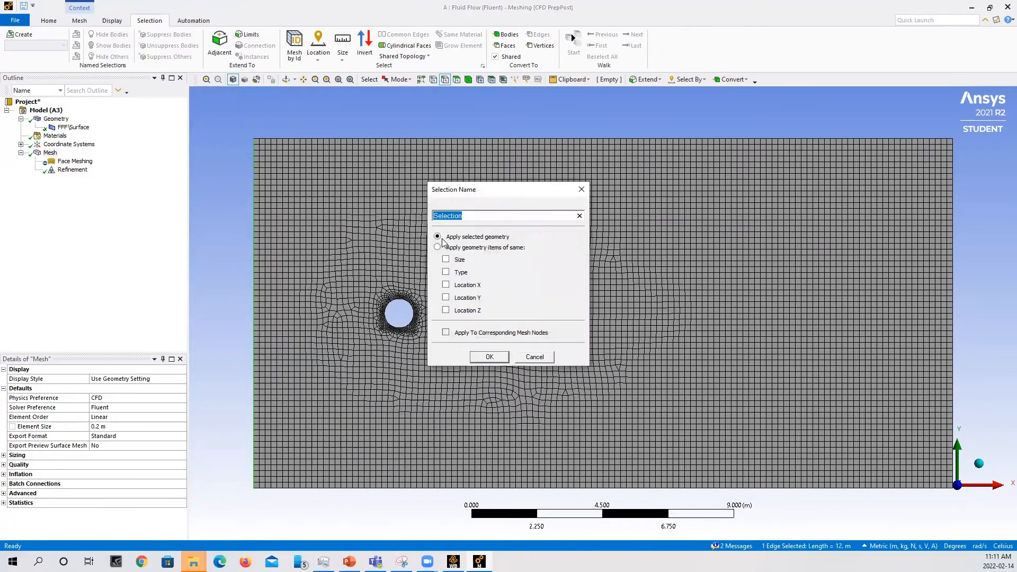
pyautogui.write('Inlet')
pyautogui.click(480, 357)
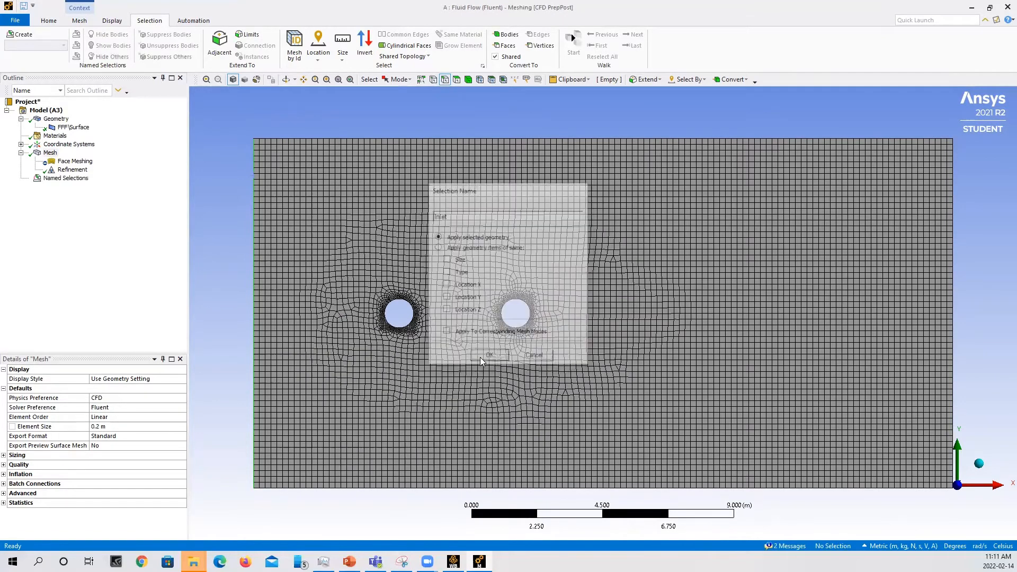
# Step: Create a named selection called Outlet from the domain's vertical edge farthest from the circular holes
pyautogui.click(953, 258)
pyautogui.rightClick(955, 258)
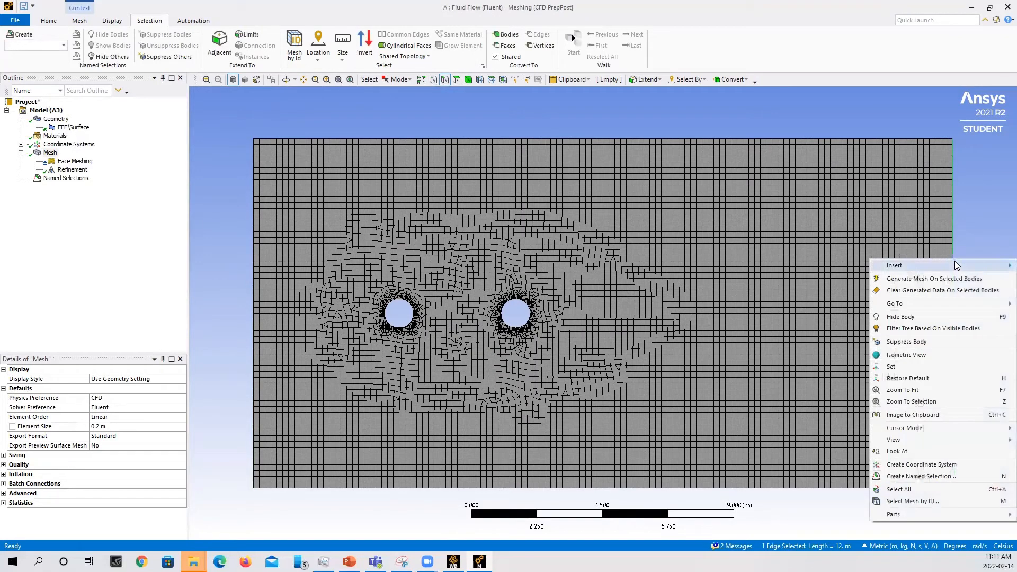
pyautogui.click(893, 477)
pyautogui.write('Ou')
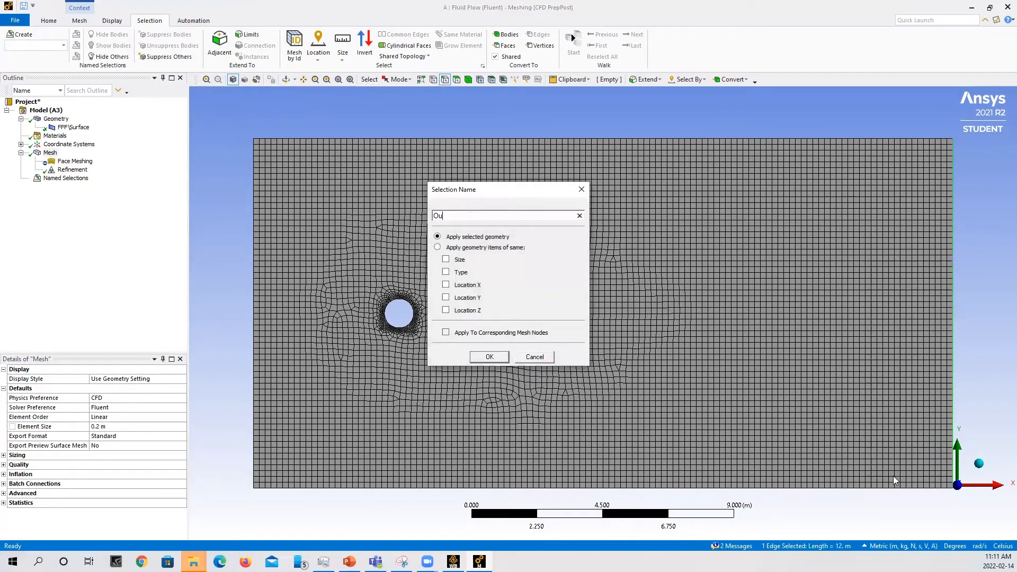
pyautogui.write('tlet')
pyautogui.press('Return')
# Step: Create one named selection called Wall from the domain's upper and lower horizontal edges
pyautogui.click(655, 140)
pyautogui.keyDown('ctrl'); pyautogui.click(665, 487); pyautogui.keyUp('ctrl')
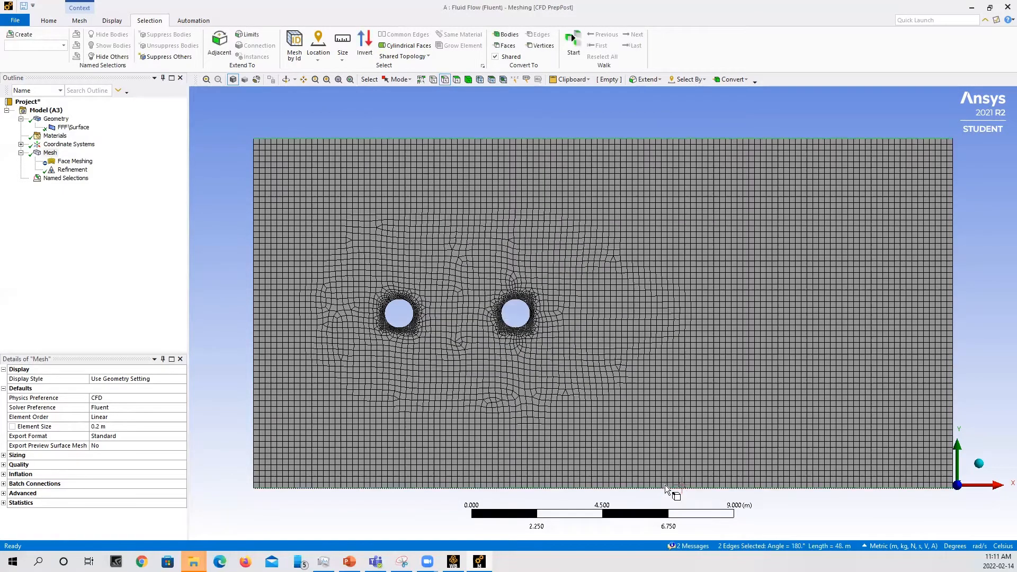
pyautogui.rightClick(664, 486)
pyautogui.click(693, 445)
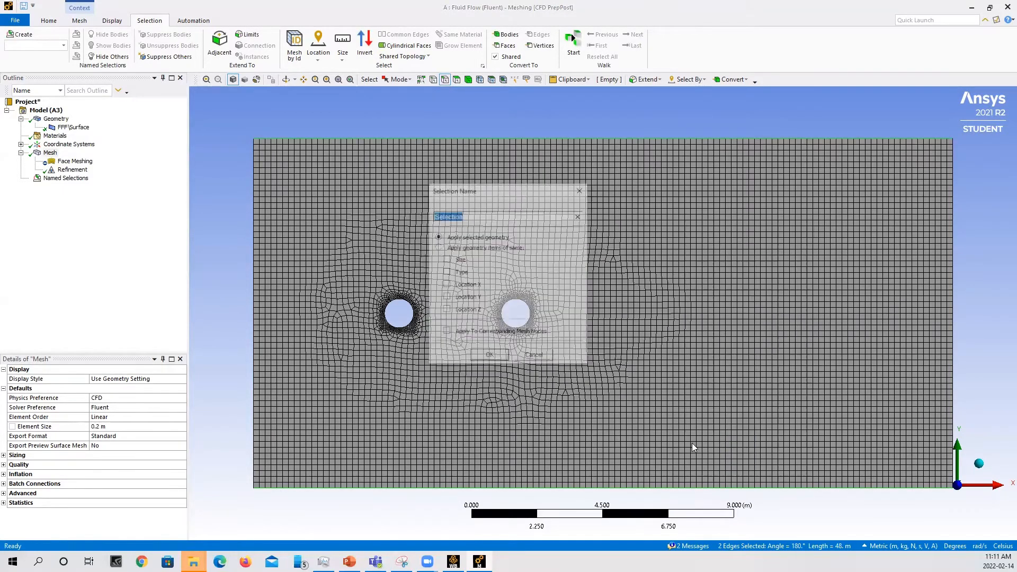
pyautogui.write('Wall')
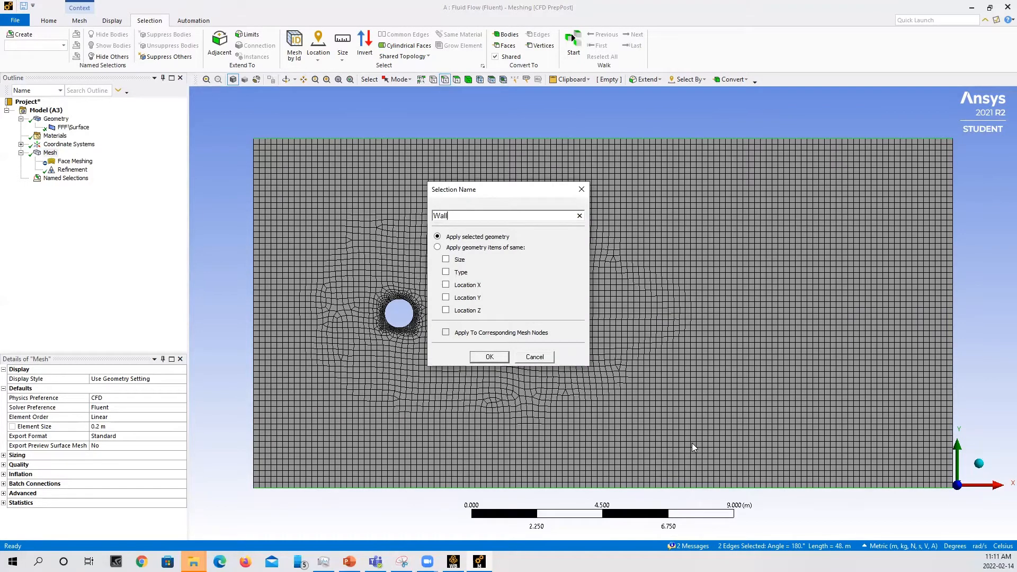
pyautogui.click(482, 361)
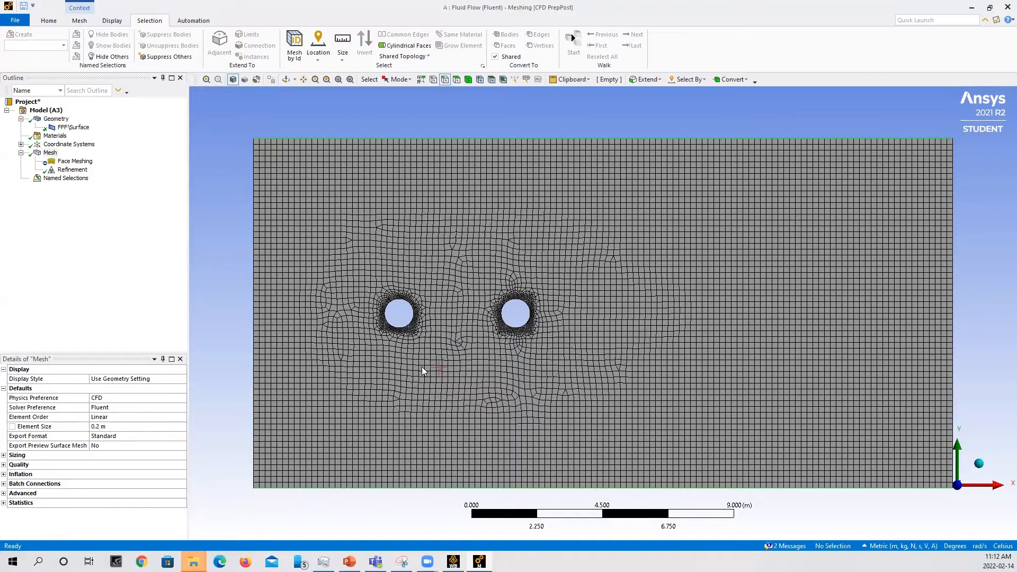
# Step: Create a named selection called Cylinder1 from the edge of the circular hole closest to the inlet
pyautogui.click(401, 329)
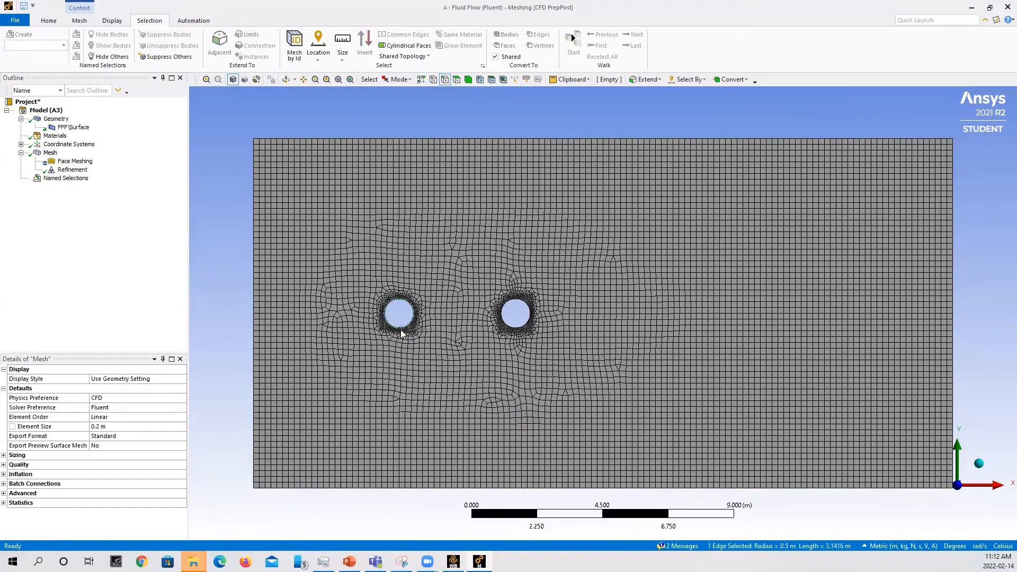
pyautogui.rightClick(401, 331)
pyautogui.click(445, 285)
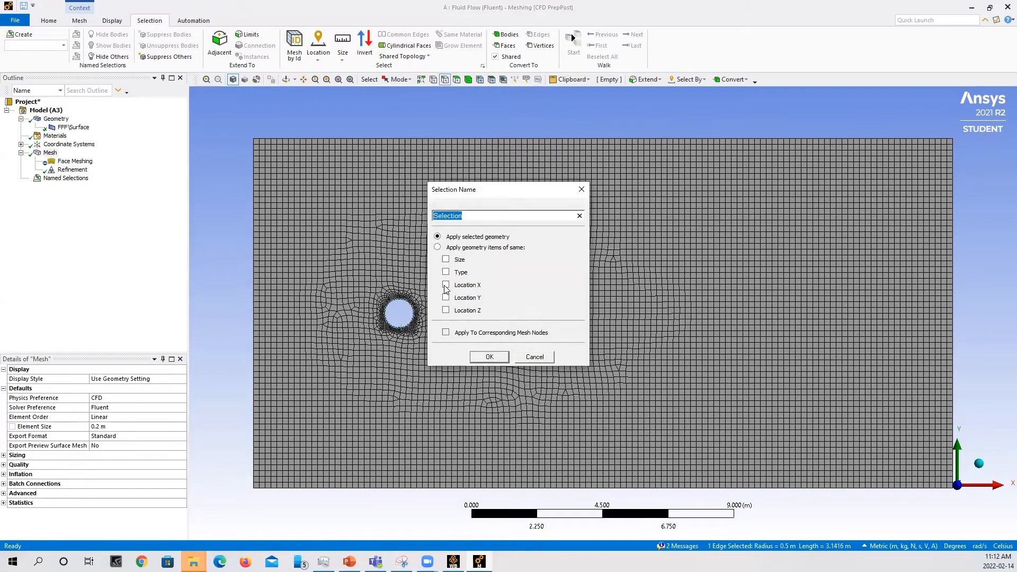
pyautogui.write('Cylinder1')
pyautogui.click(488, 356)
# Step: Create a named selection called Cylinder2 from the edge of the second circular hole, farther from the inlet
pyautogui.rightClick(519, 326)
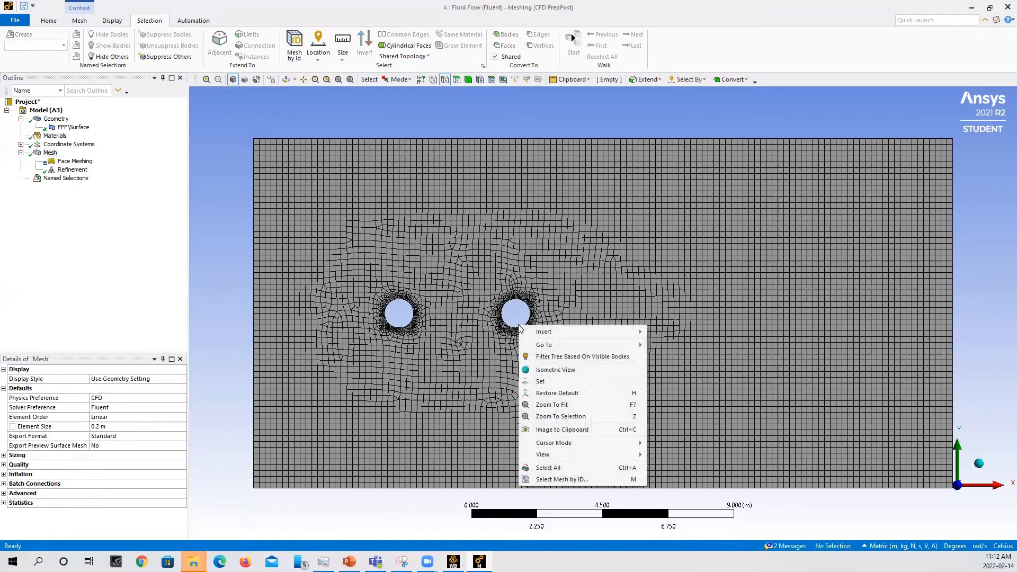
pyautogui.click(513, 323)
pyautogui.rightClick(514, 324)
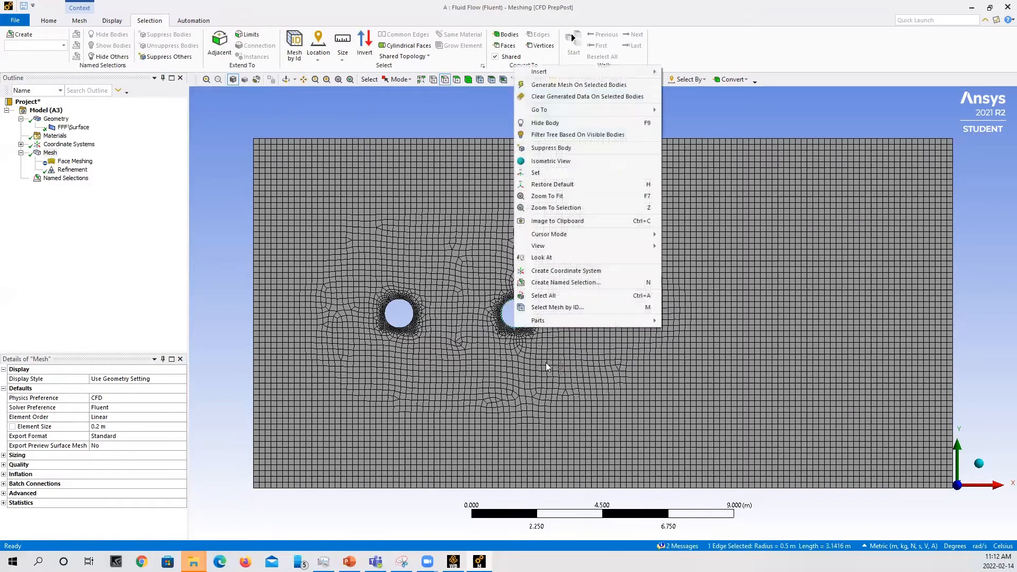
pyautogui.click(566, 282)
pyautogui.write('Cyl')
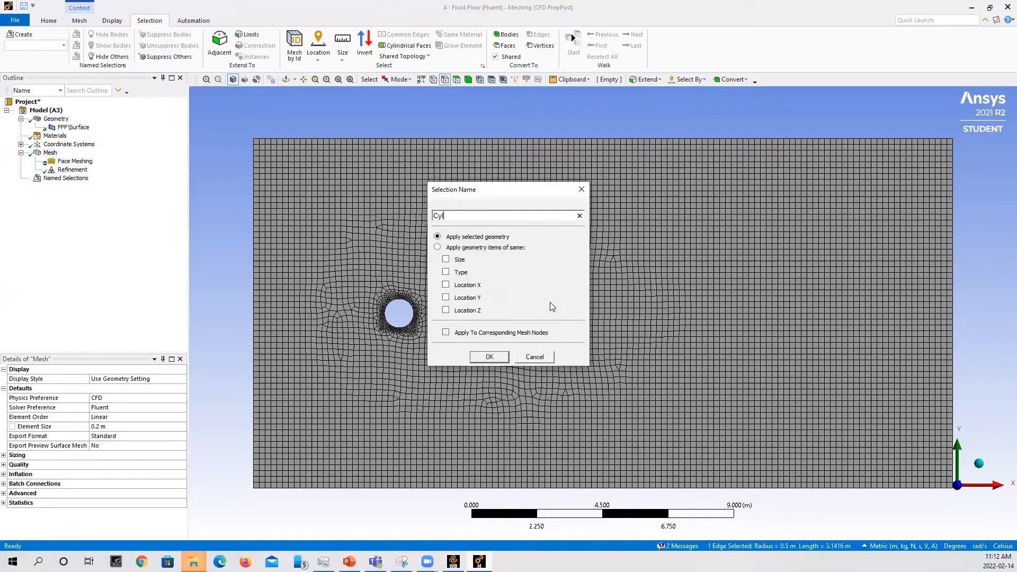
pyautogui.write('inder2')
pyautogui.click(489, 358)
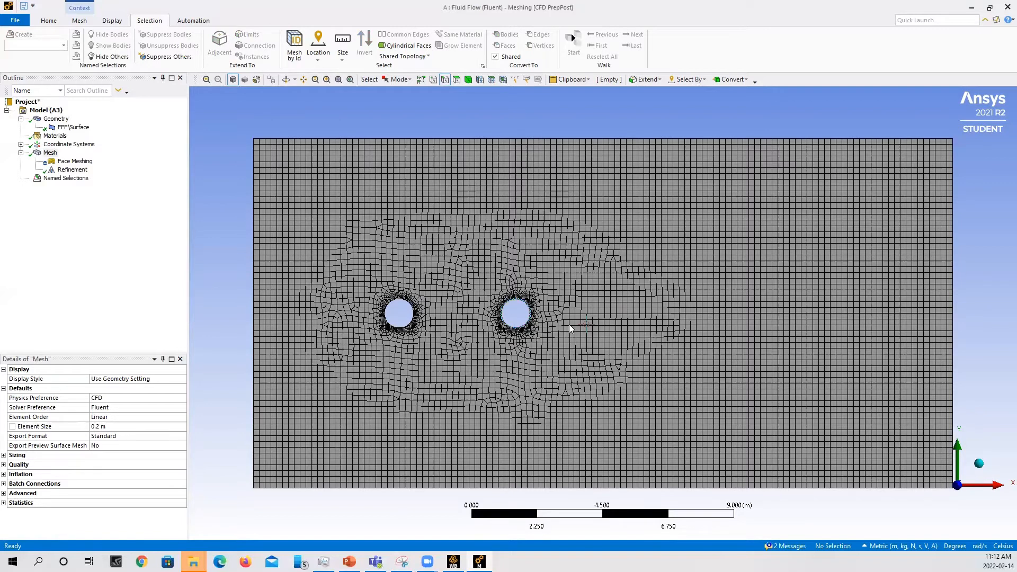
# Step: Review the Inlet, Outlet, Wall, Cylinder1 and Cylinder2 named selections and check which edges each one covers
pyautogui.click(53, 179)
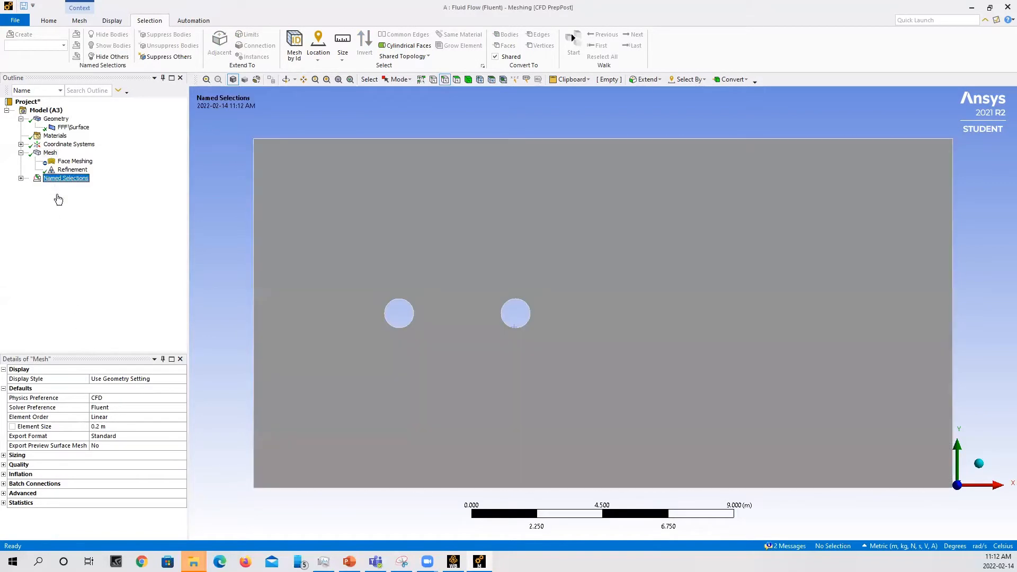
pyautogui.click(20, 179)
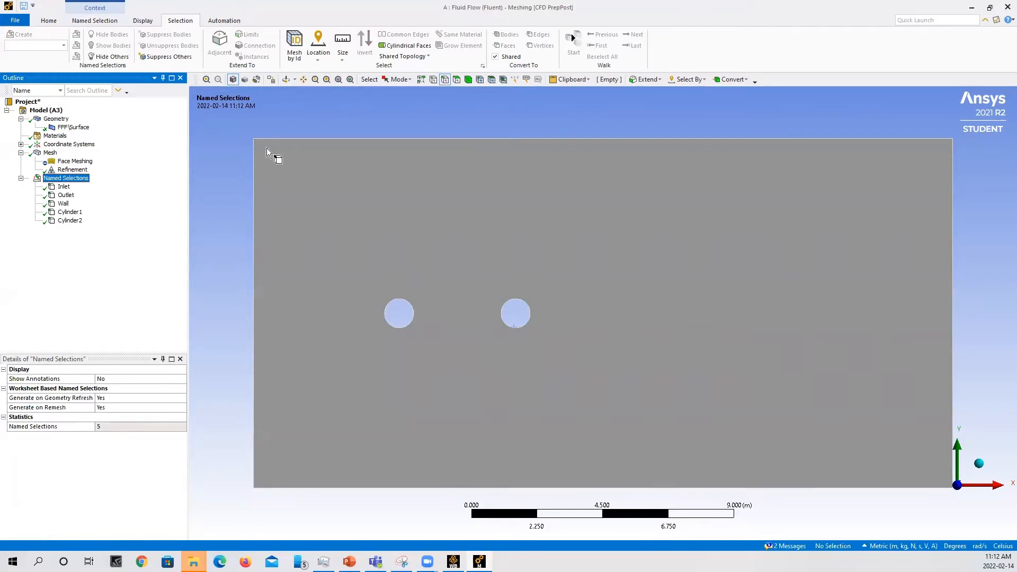
pyautogui.click(65, 187)
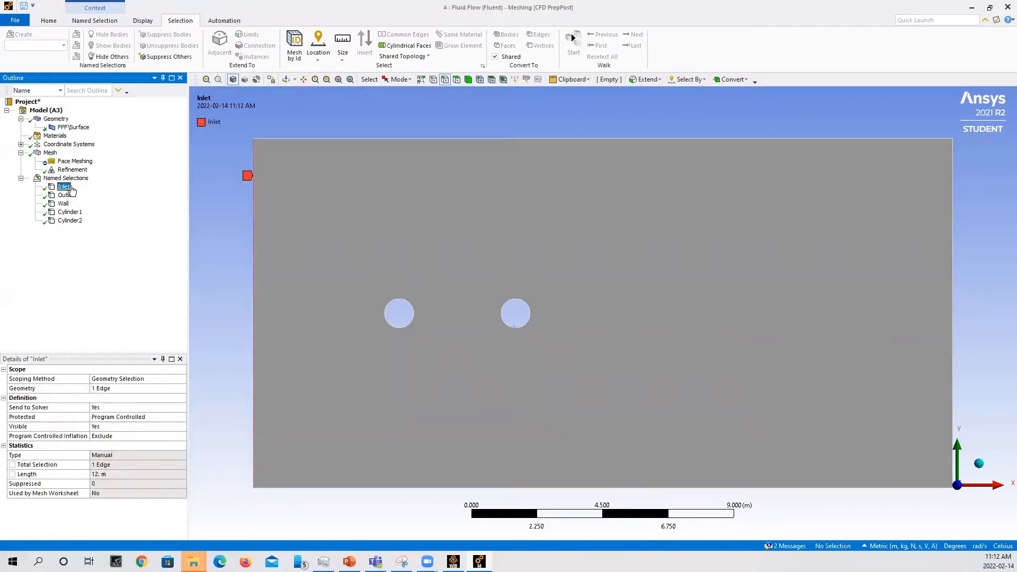
pyautogui.click(66, 196)
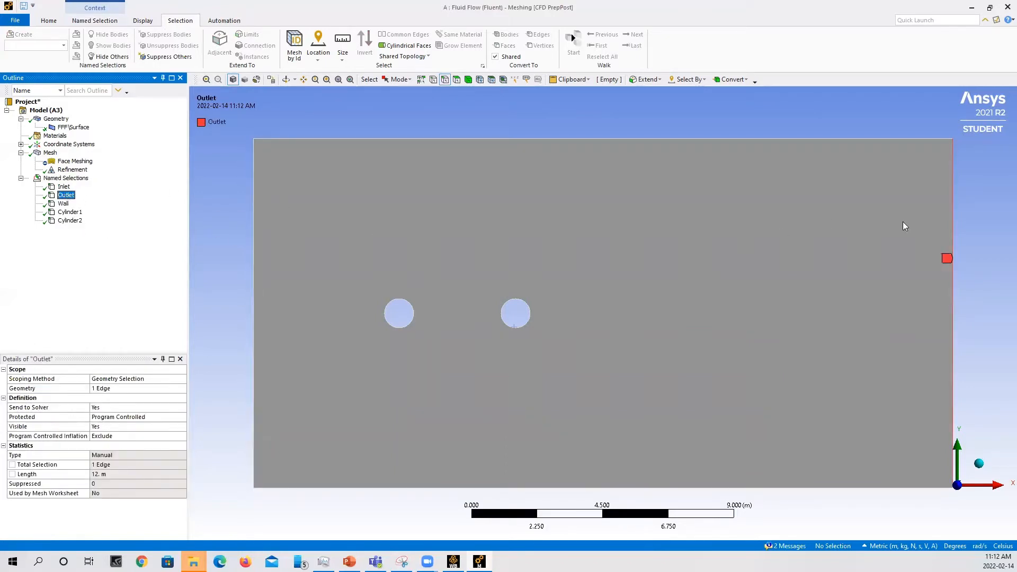
pyautogui.click(65, 204)
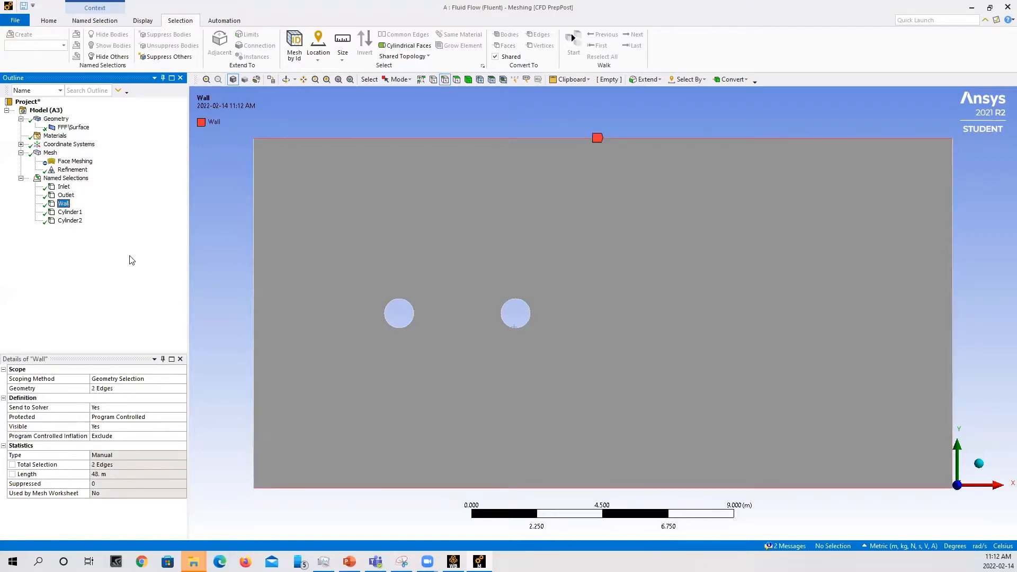
pyautogui.click(69, 213)
pyautogui.click(69, 221)
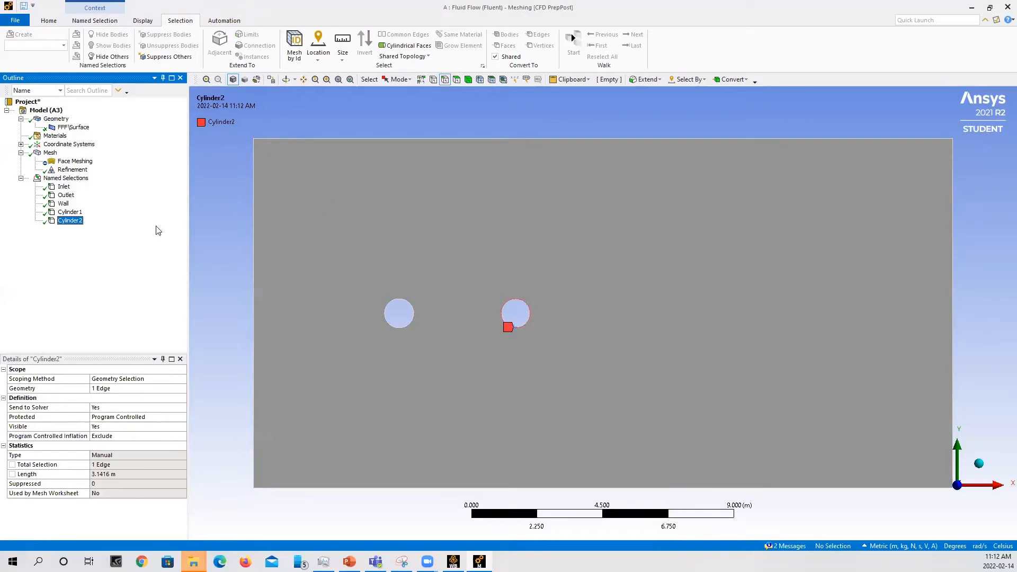
# Step: Close the meshing window and update the Mesh cell of the Fluid Flow (Fluent) system in Workbench
pyautogui.click(1008, 7)
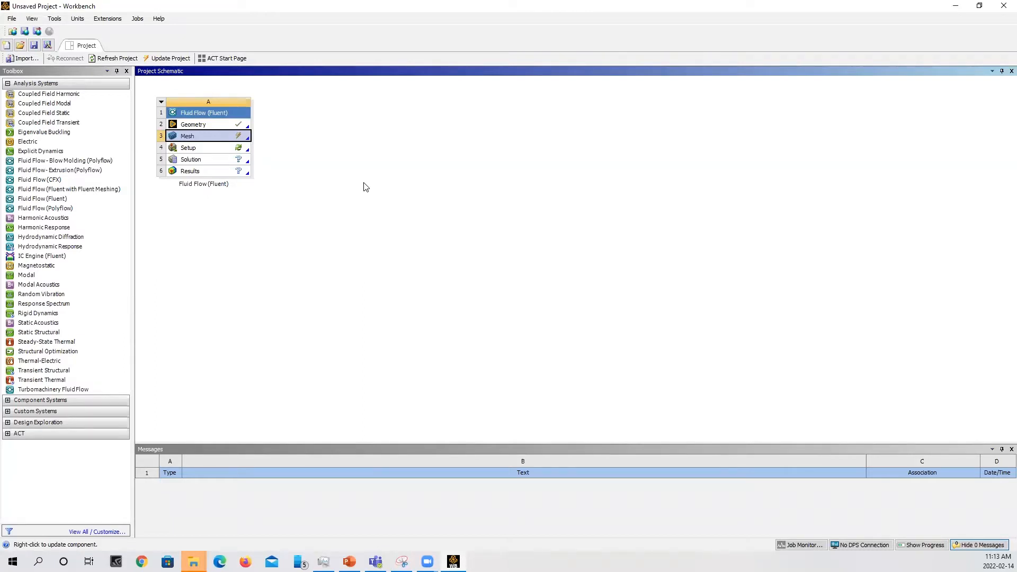
pyautogui.rightClick(196, 137)
pyautogui.click(249, 196)
# Step: Open the Setup cell and start Fluent in double precision with 2 solver processes
pyautogui.doubleClick(213, 153)
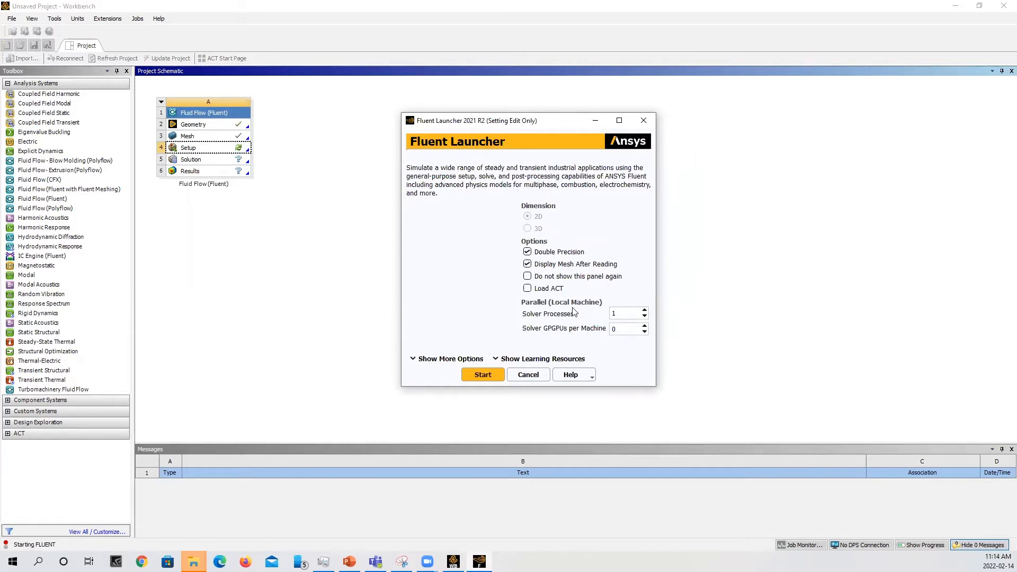
pyautogui.click(645, 312)
pyautogui.click(644, 326)
pyautogui.click(468, 378)
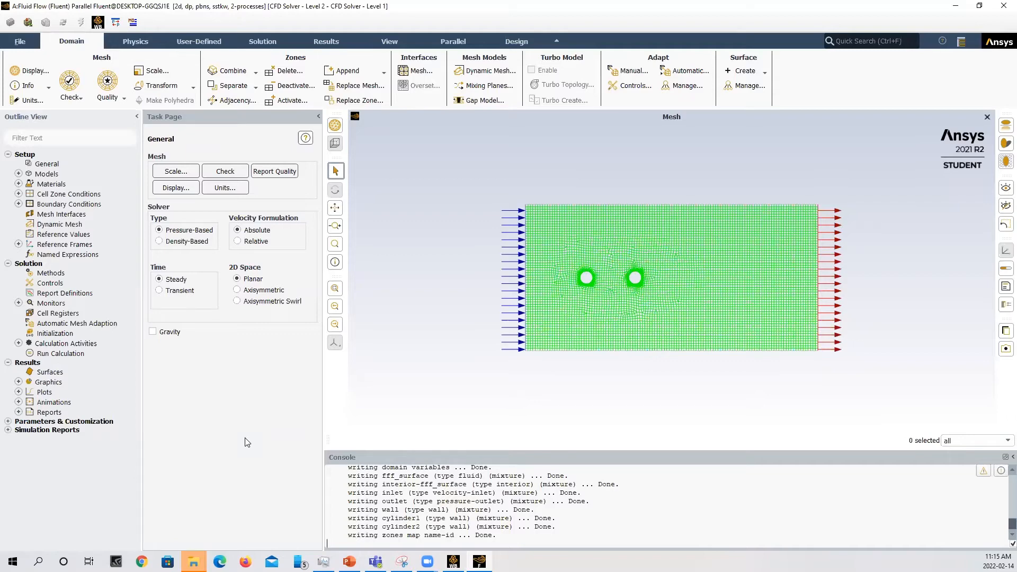
# Step: Set the solver to transient time and switch the viscous model to Laminar
pyautogui.click(181, 291)
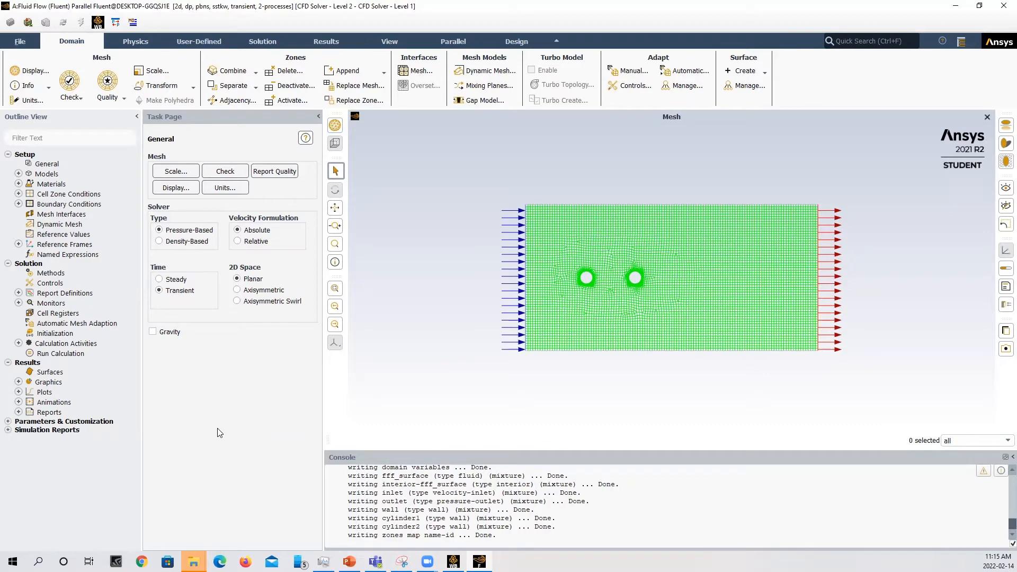
pyautogui.click(18, 174)
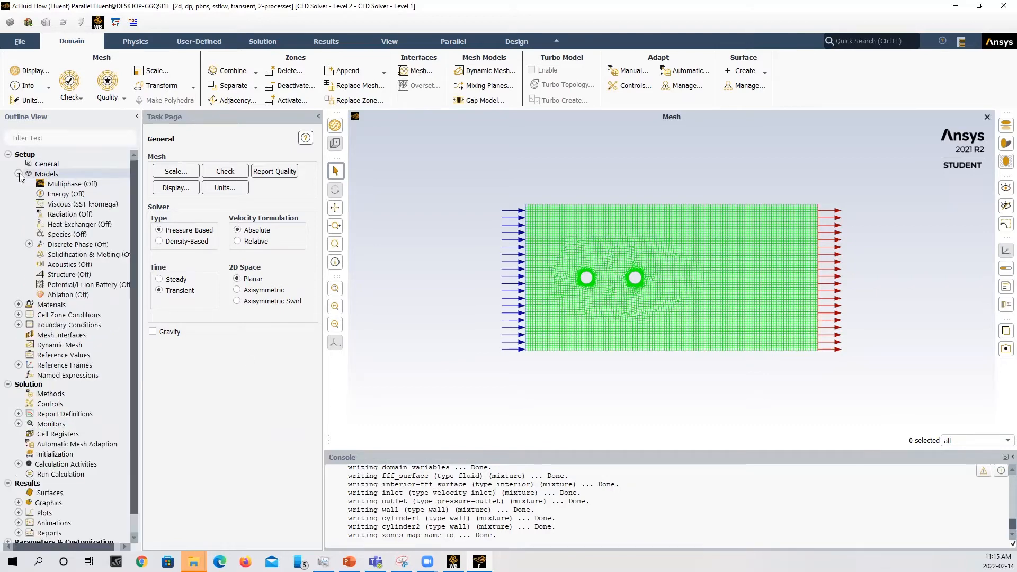
pyautogui.doubleClick(81, 205)
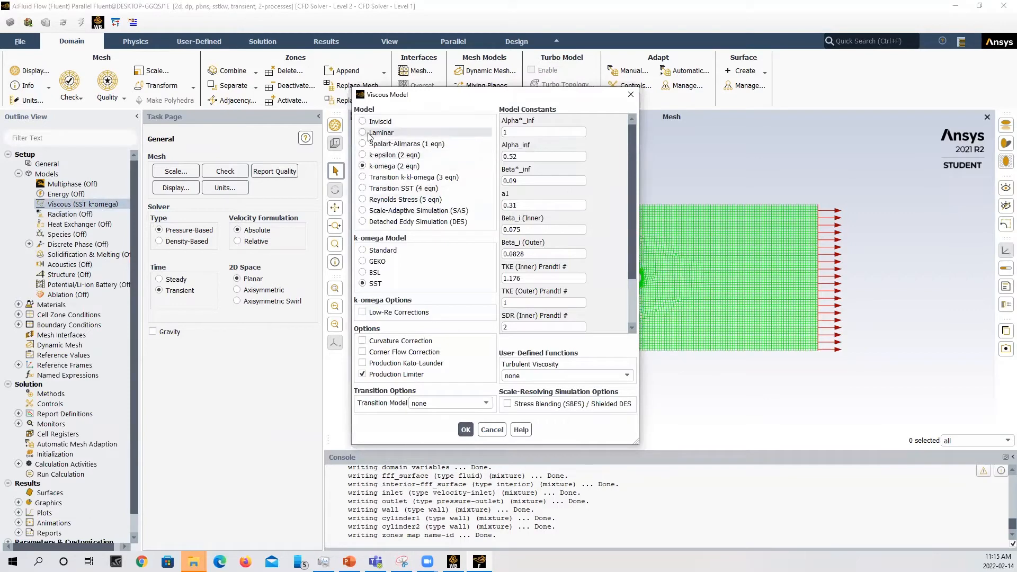
pyautogui.click(369, 134)
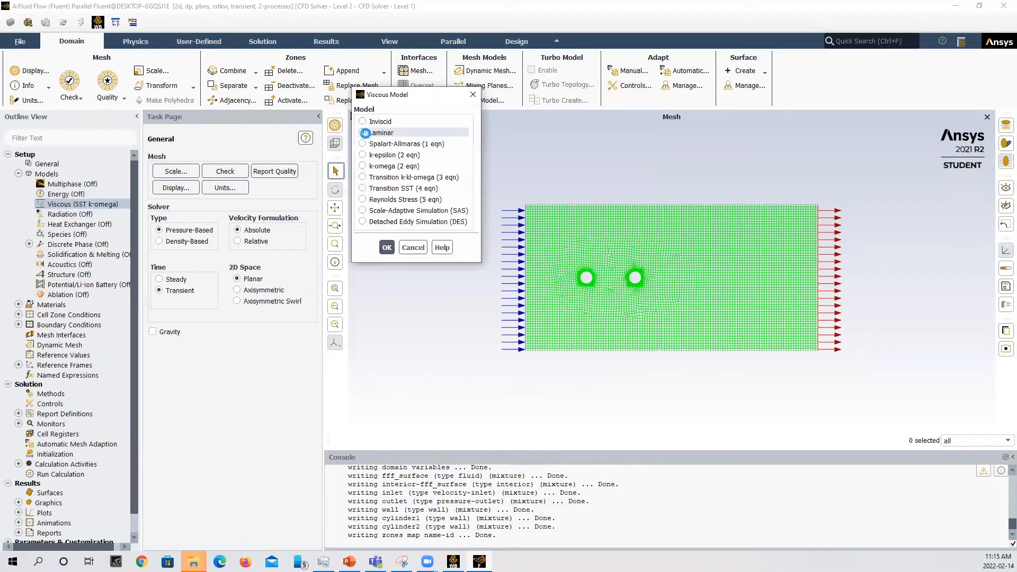
pyautogui.click(386, 247)
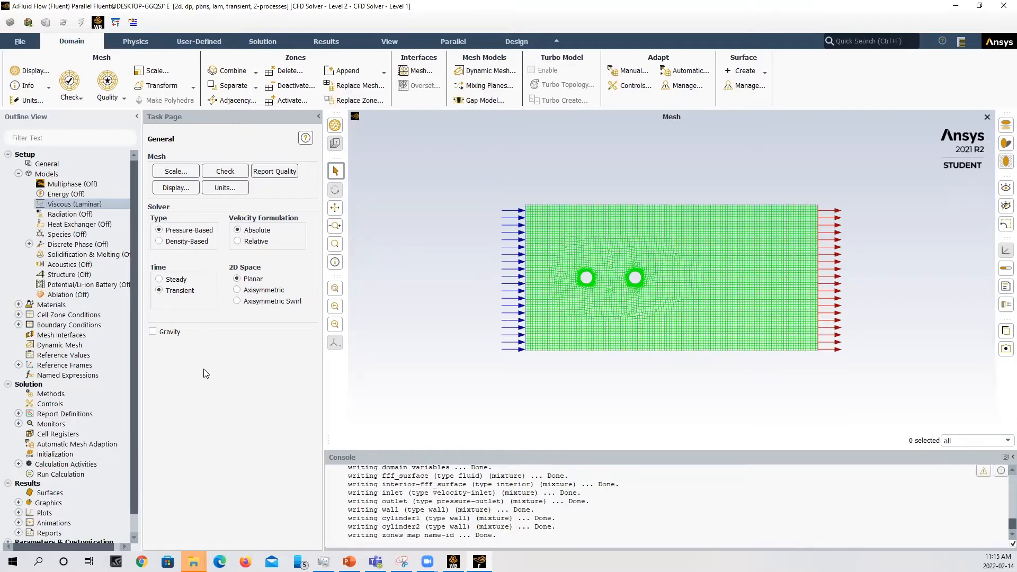
# Step: Copy the water-liquid (h2o<l>) fluid from the Fluent materials database into the case's materials
pyautogui.click(18, 305)
pyautogui.click(29, 315)
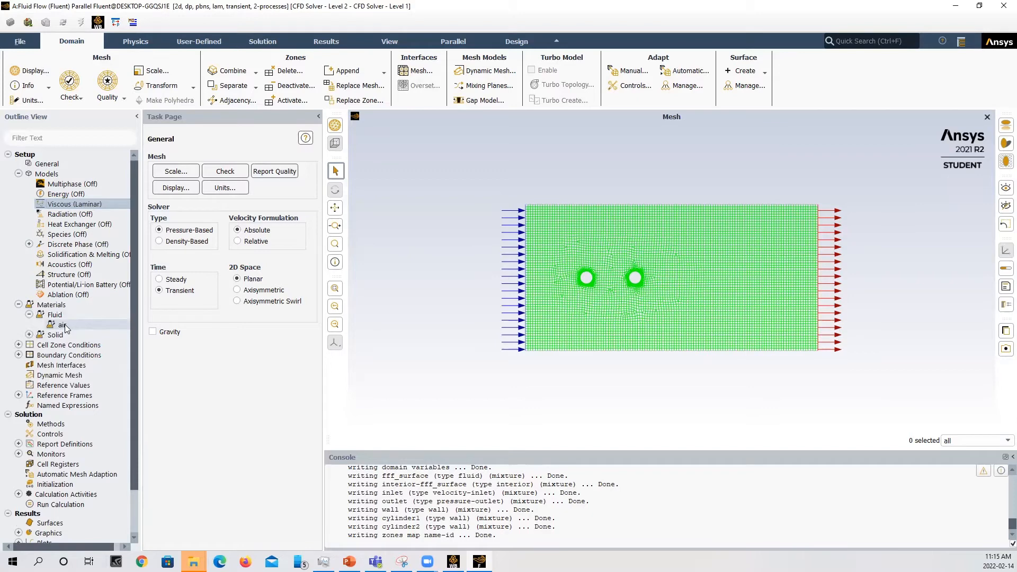
pyautogui.doubleClick(65, 327)
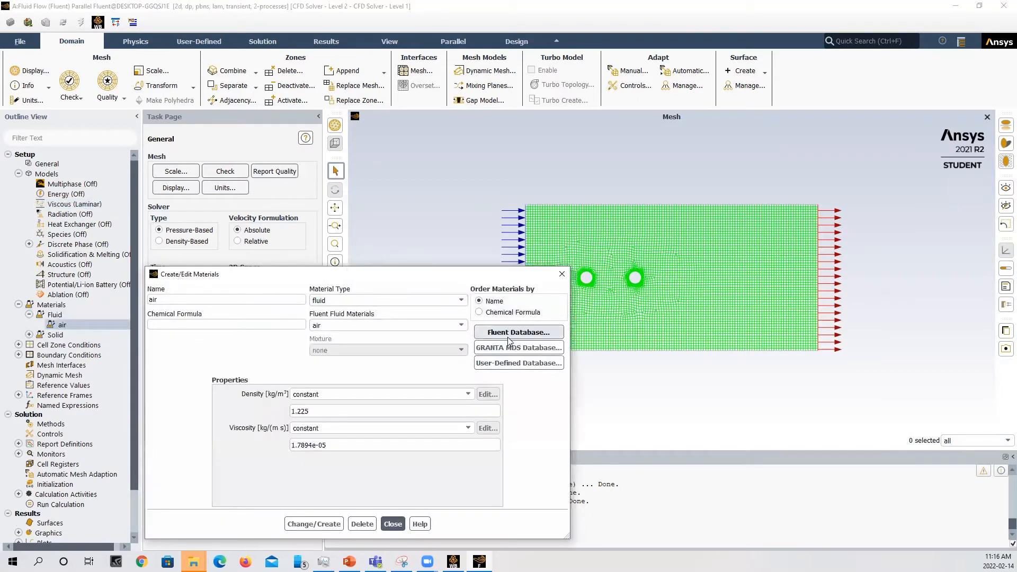
pyautogui.click(511, 333)
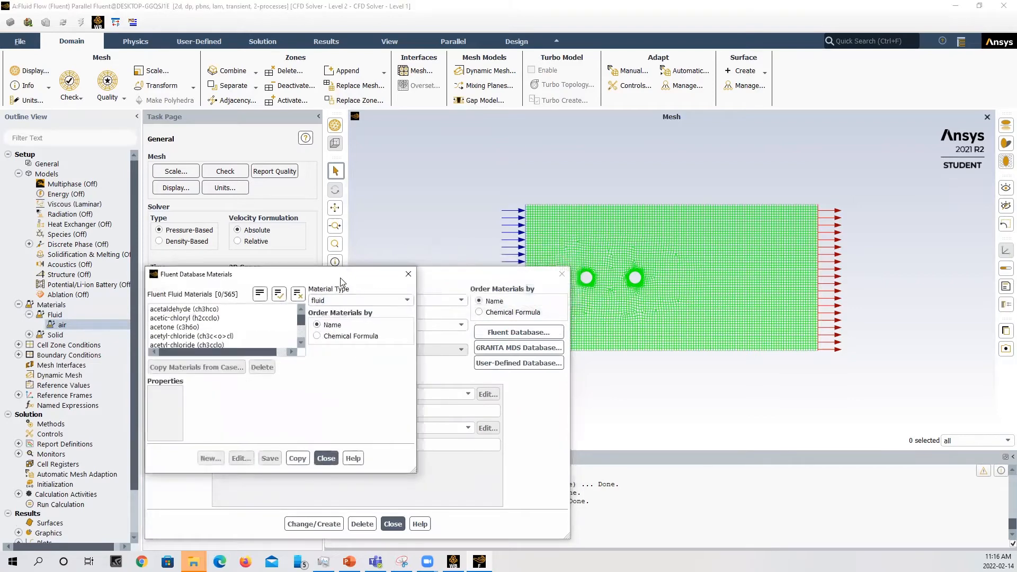
pyautogui.moveTo(343, 279); pyautogui.dragTo(440, 194)
pyautogui.scroll(-5, 304, 240)
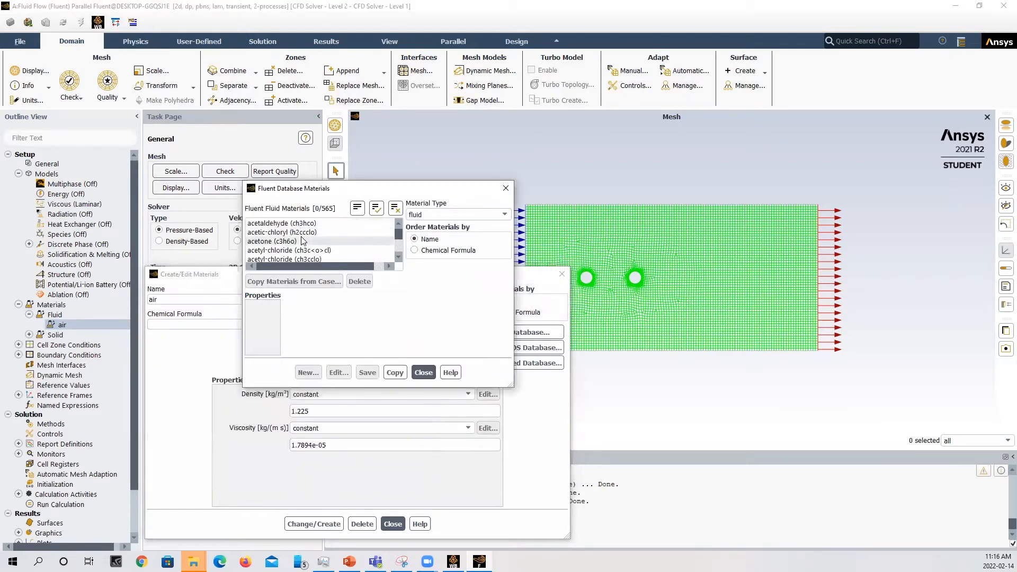
pyautogui.scroll(-10, 305, 240)
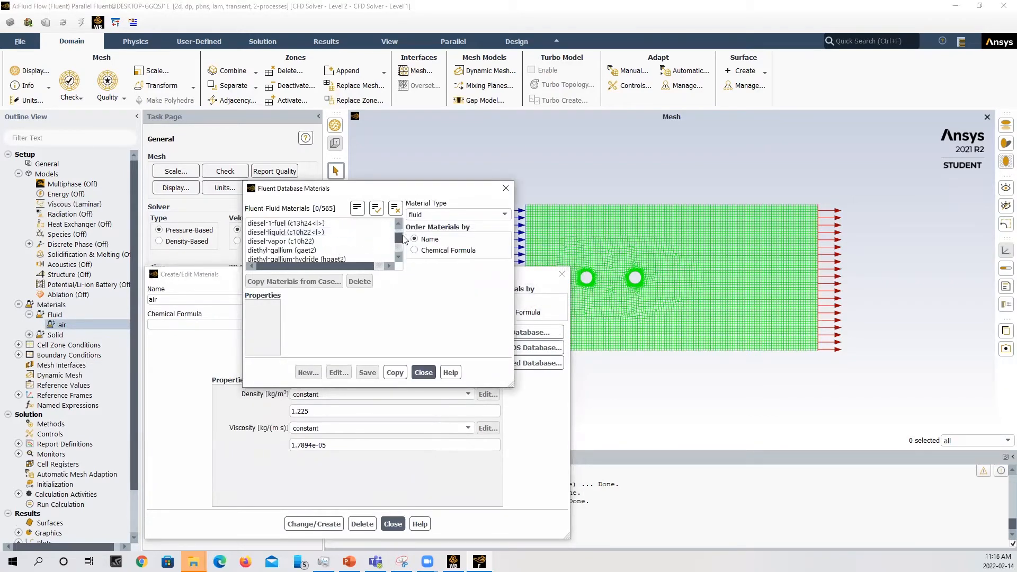
pyautogui.scroll(-2, 399, 249)
pyautogui.scroll(-10, 400, 255)
pyautogui.scroll(-3, 293, 254)
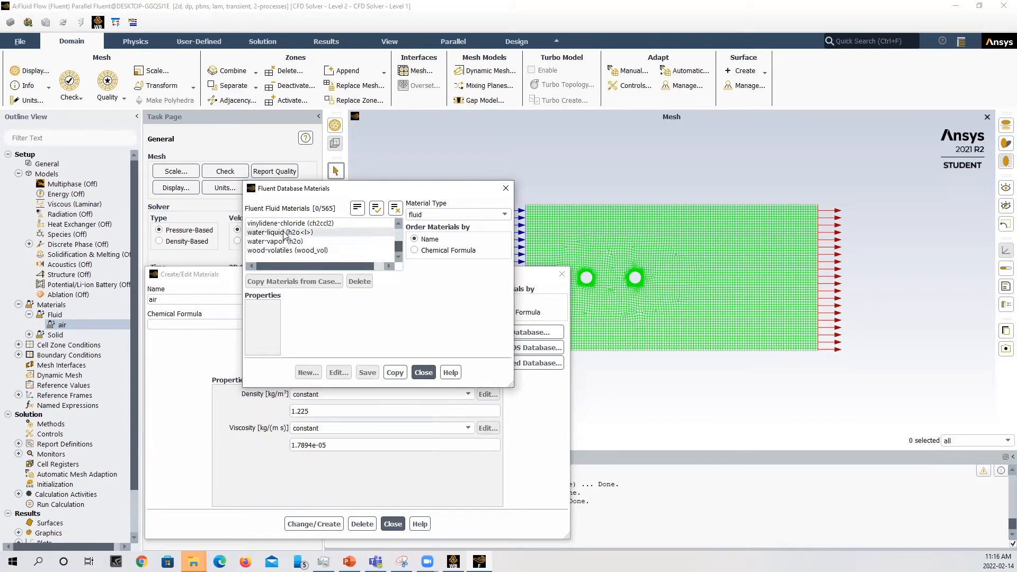
pyautogui.click(285, 233)
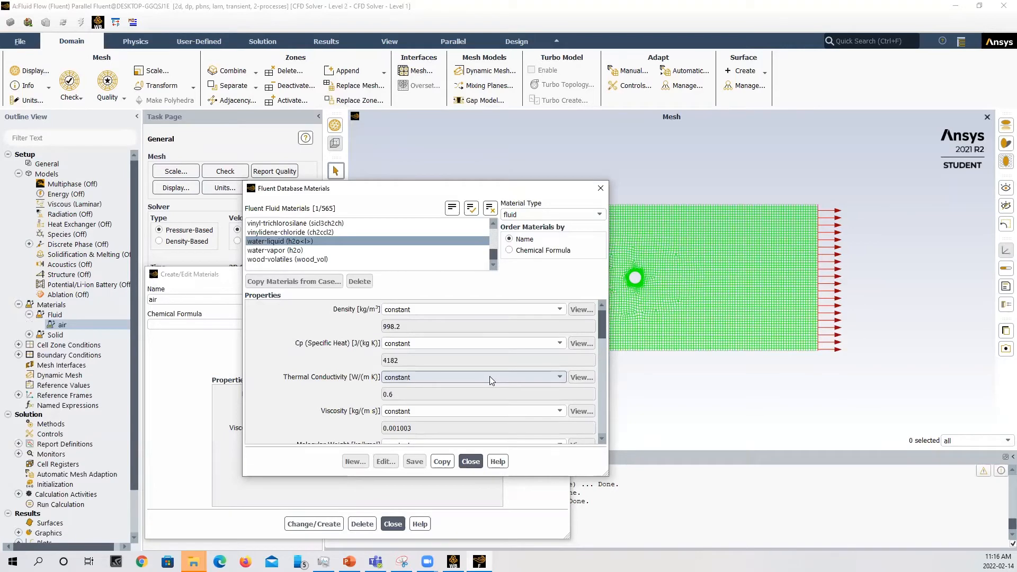
pyautogui.click(443, 461)
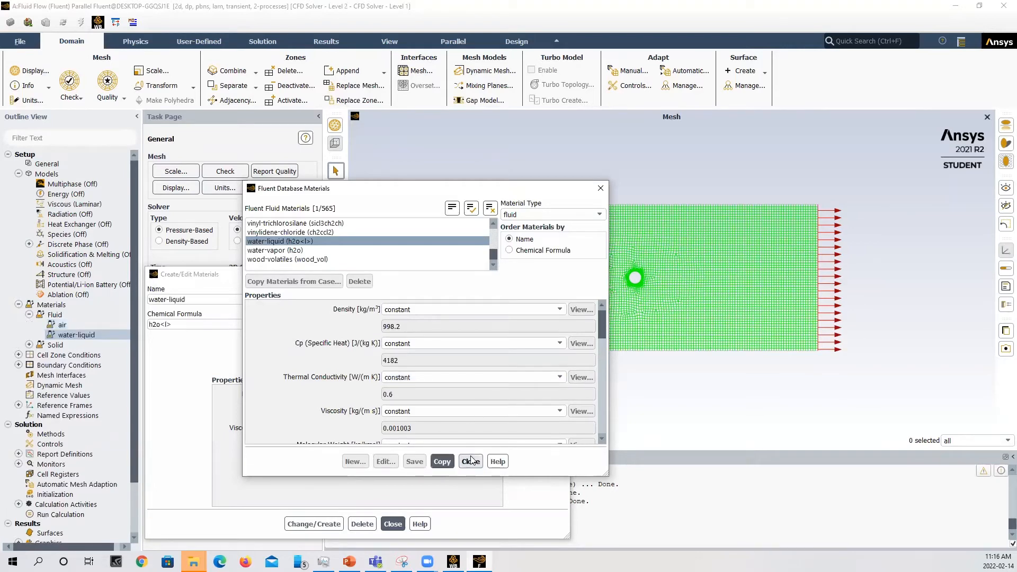
pyautogui.click(470, 461)
pyautogui.click(392, 519)
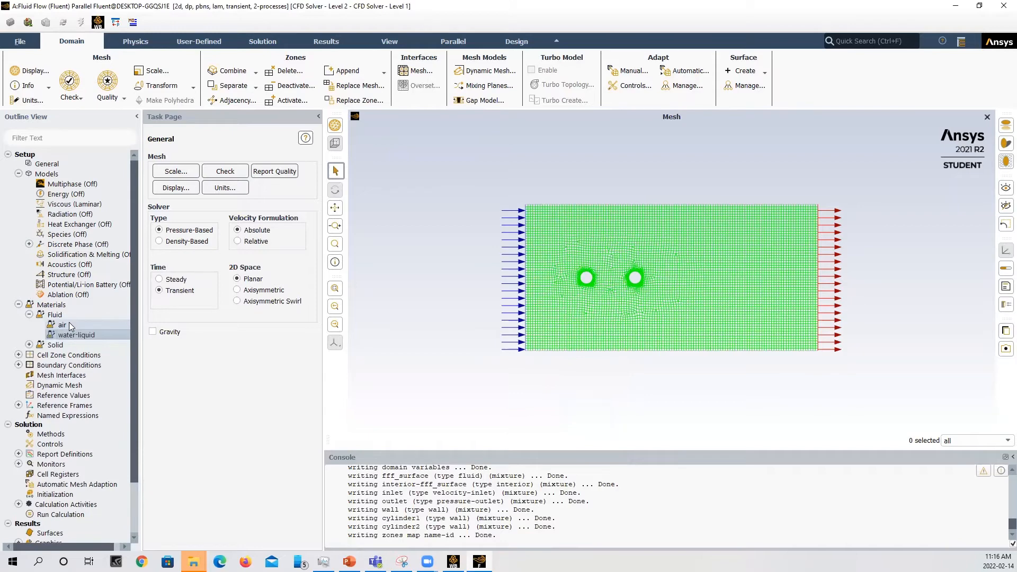
# Step: Assign water-liquid as the material of the fff_surface fluid cell zone and apply it
pyautogui.click(52, 356)
pyautogui.click(19, 355)
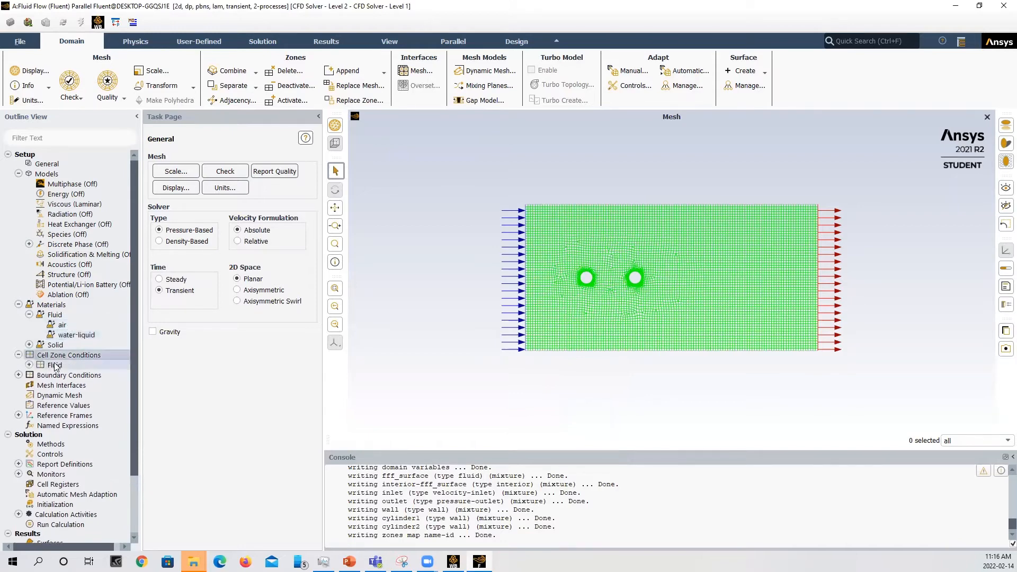
pyautogui.click(29, 365)
pyautogui.doubleClick(62, 374)
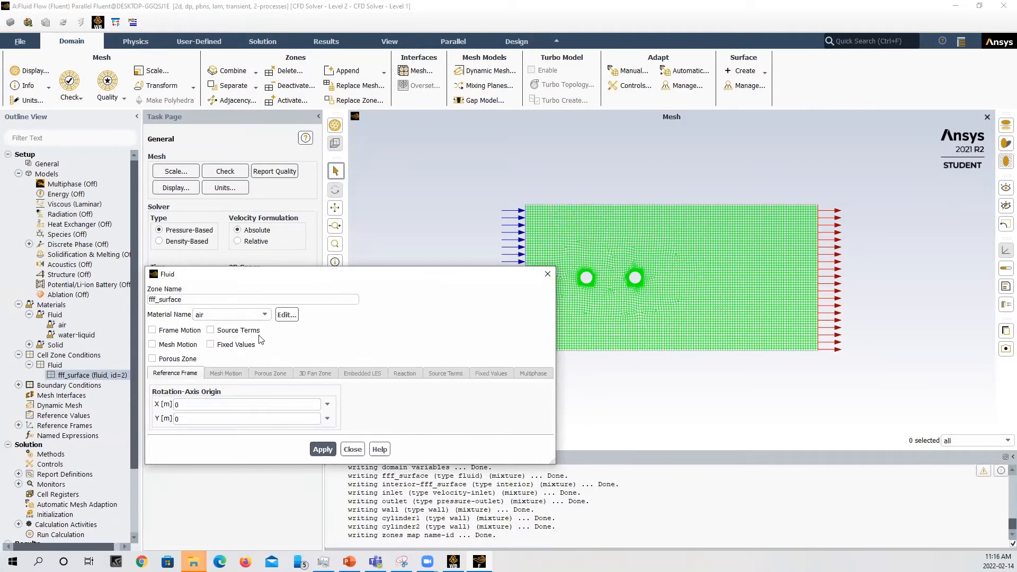
pyautogui.click(248, 316)
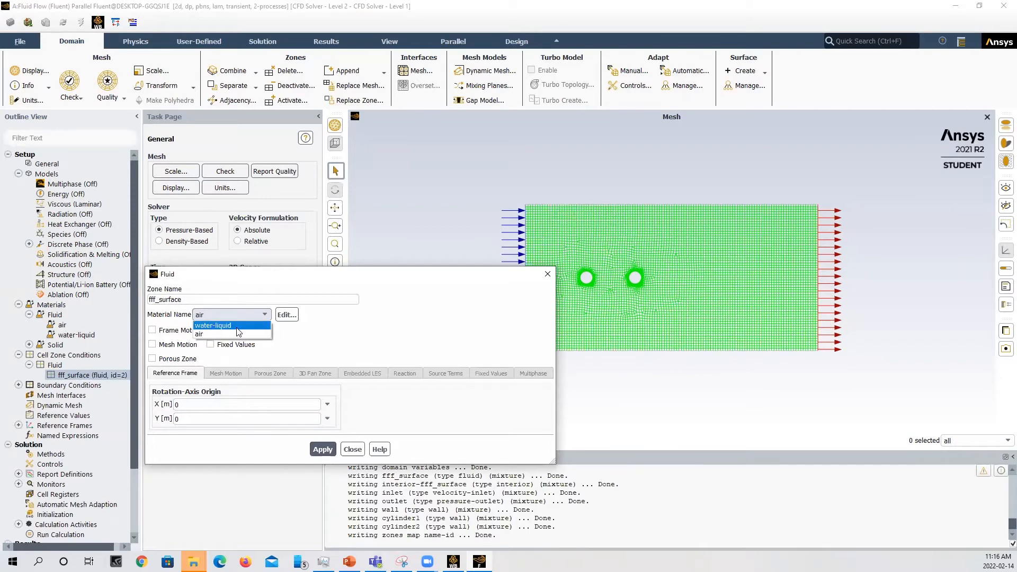
pyautogui.click(236, 327)
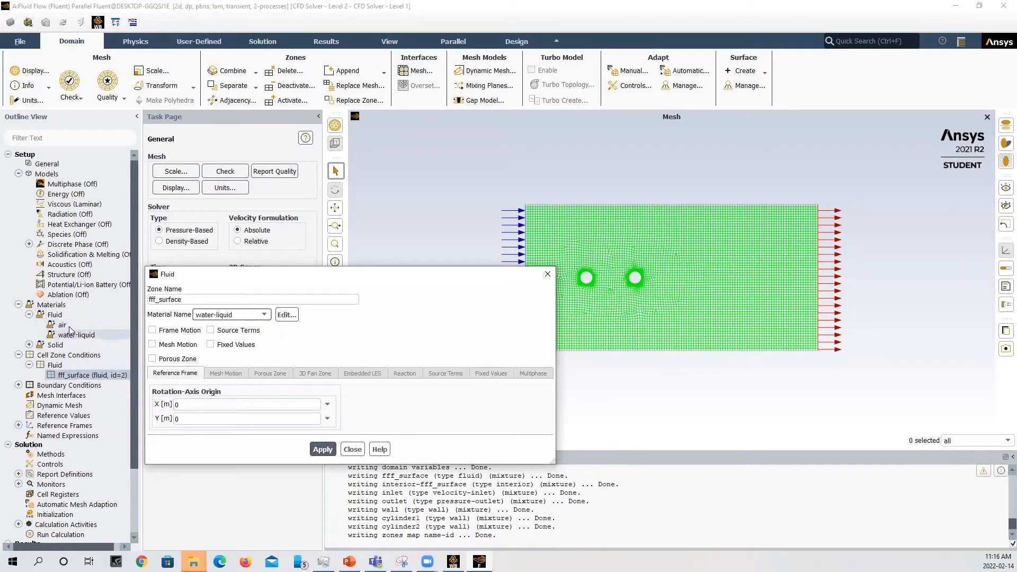
pyautogui.click(222, 317)
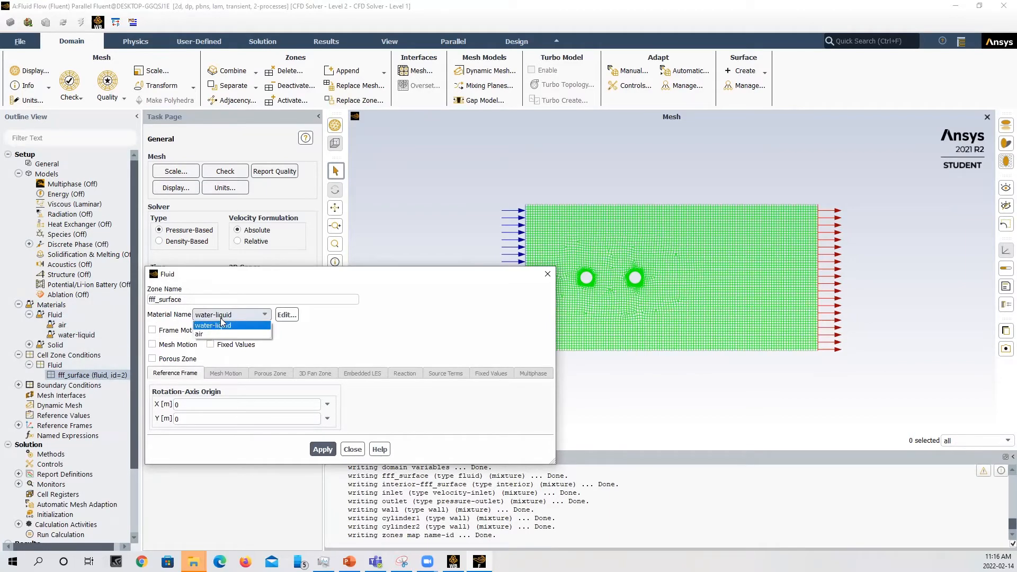
pyautogui.click(216, 318)
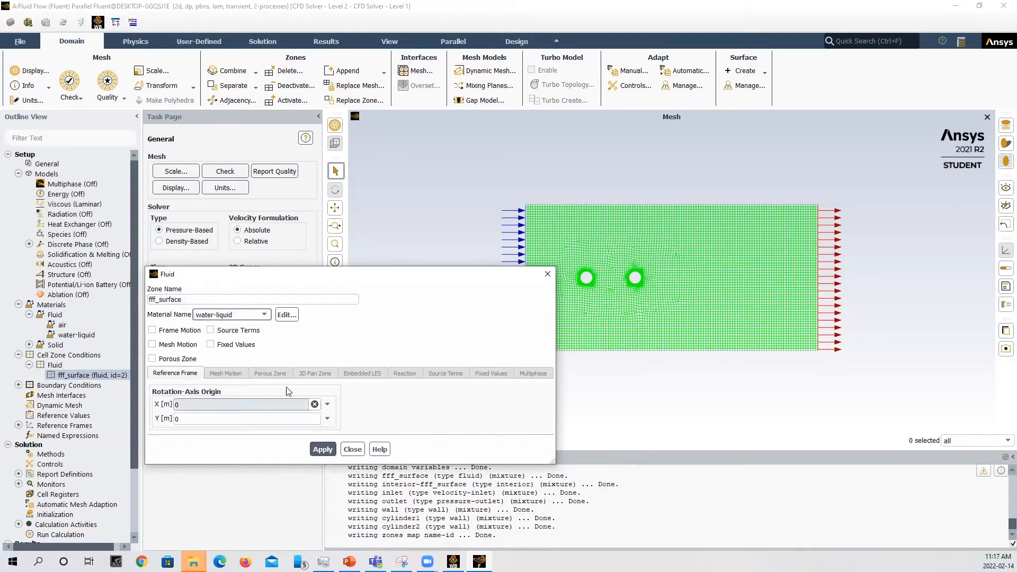
pyautogui.click(319, 449)
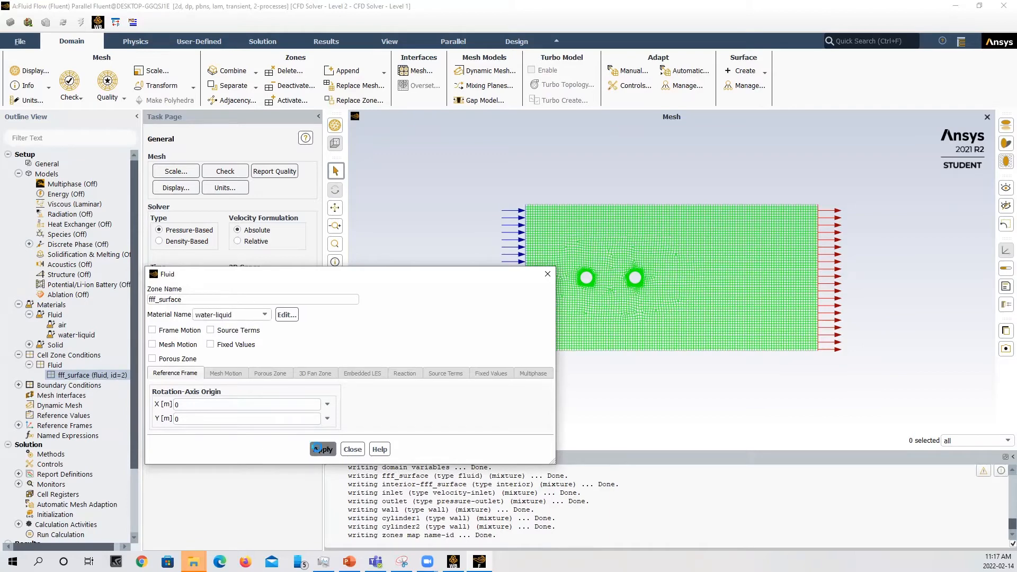
pyautogui.click(353, 448)
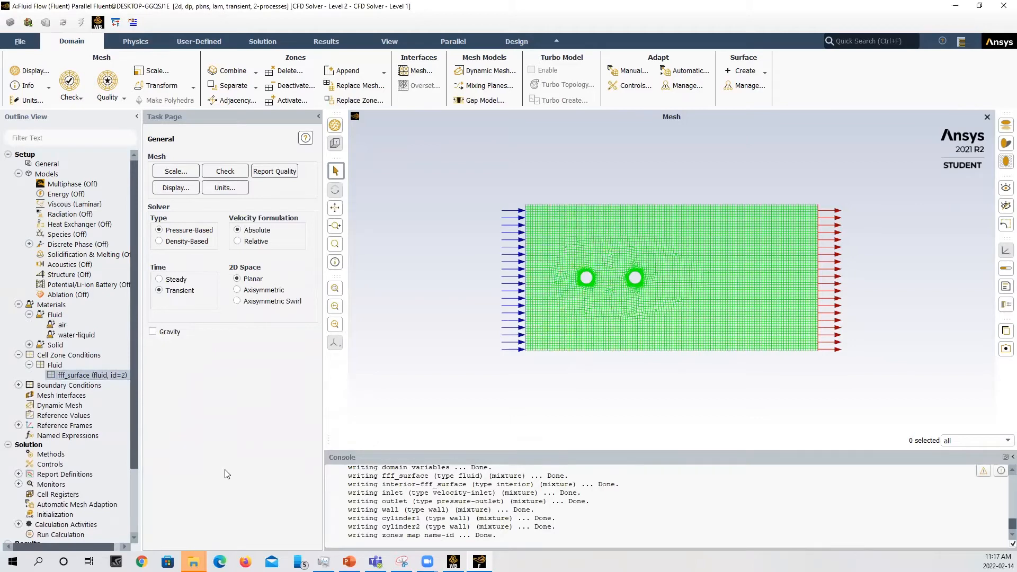
# Step: Review the boundary condition types assigned to the cylinder1, cylinder2, inlet, outlet and wall zones
pyautogui.doubleClick(82, 387)
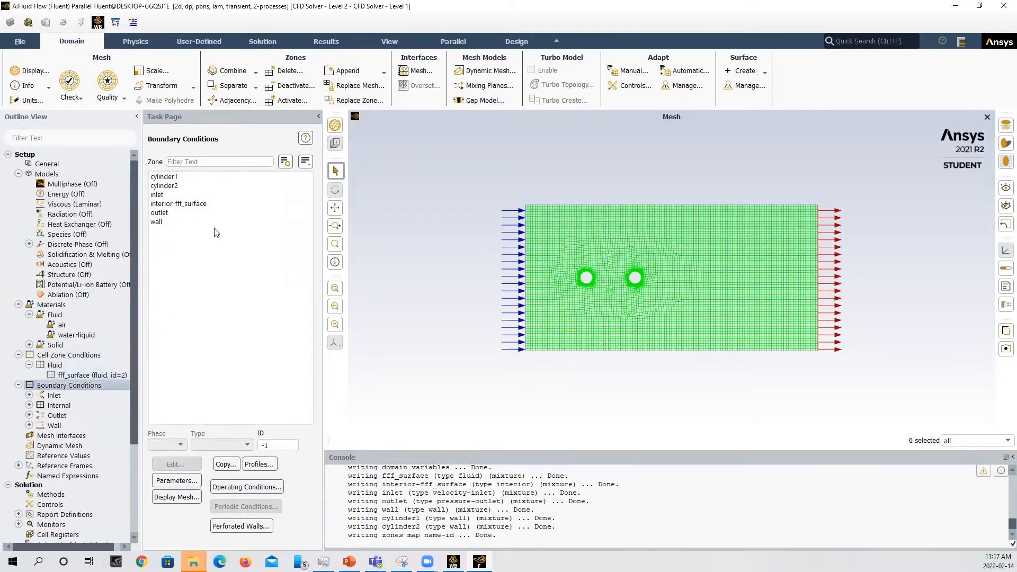
pyautogui.click(180, 176)
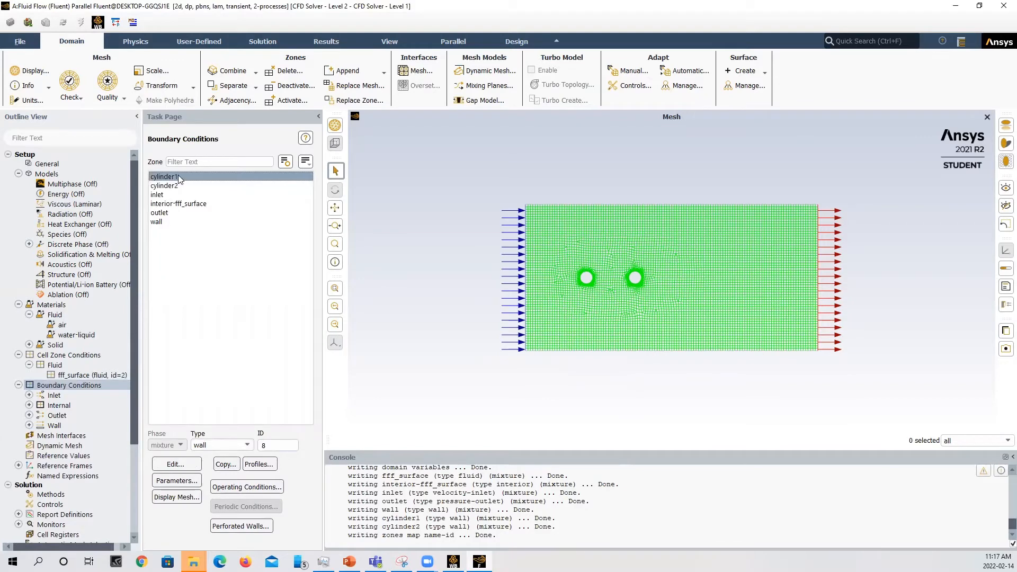
pyautogui.click(183, 185)
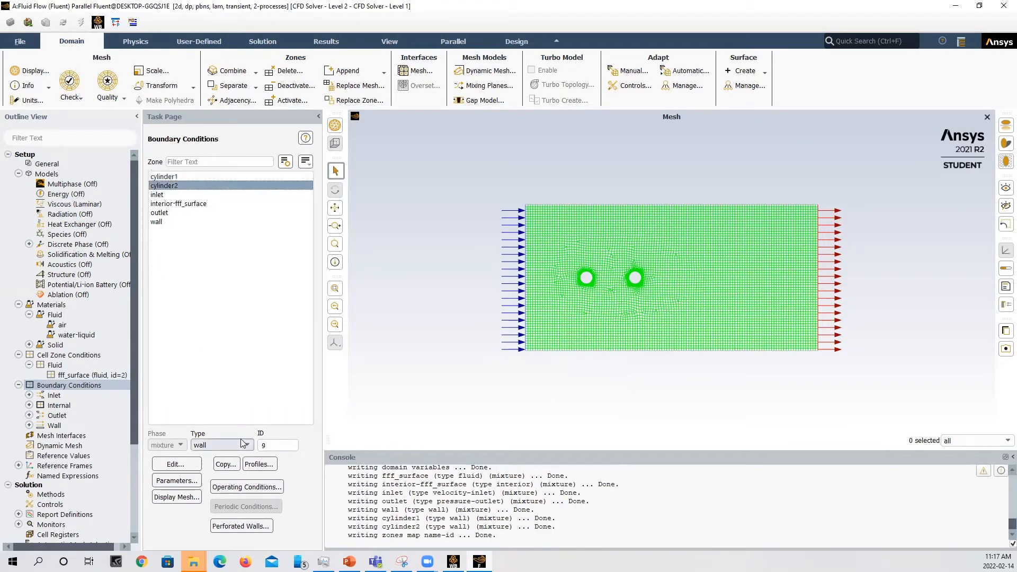
pyautogui.click(186, 193)
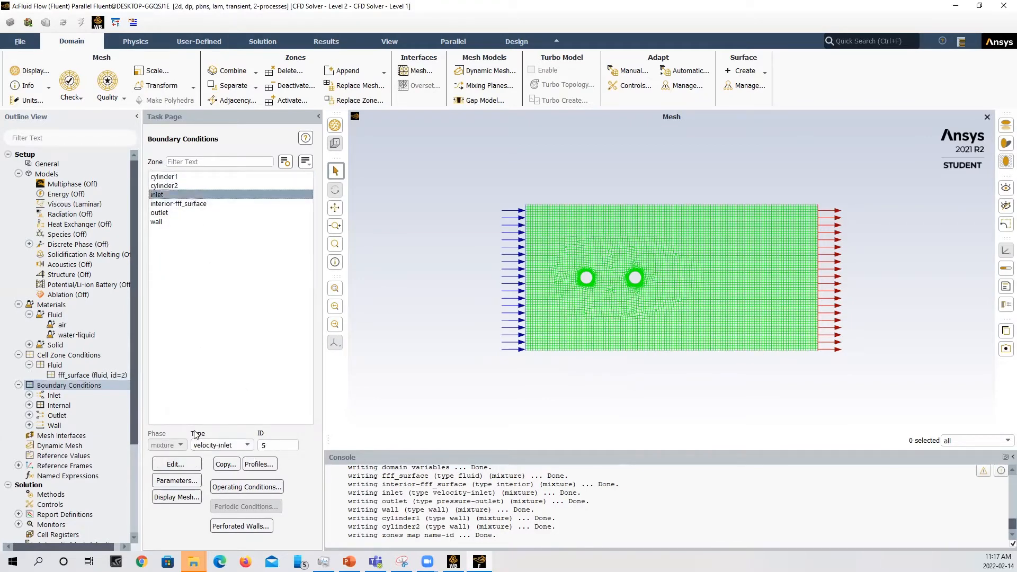
pyautogui.click(192, 214)
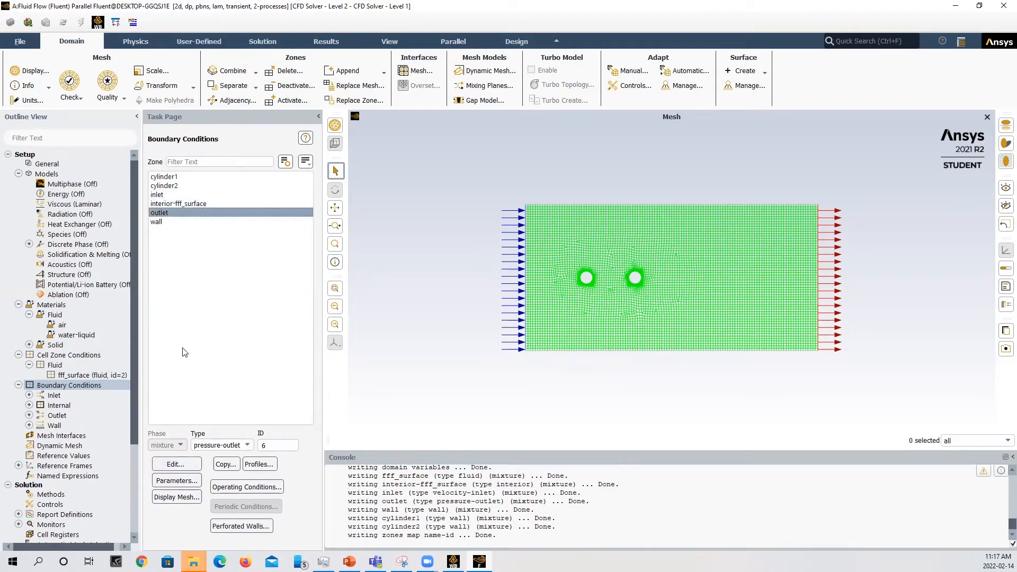
pyautogui.click(158, 222)
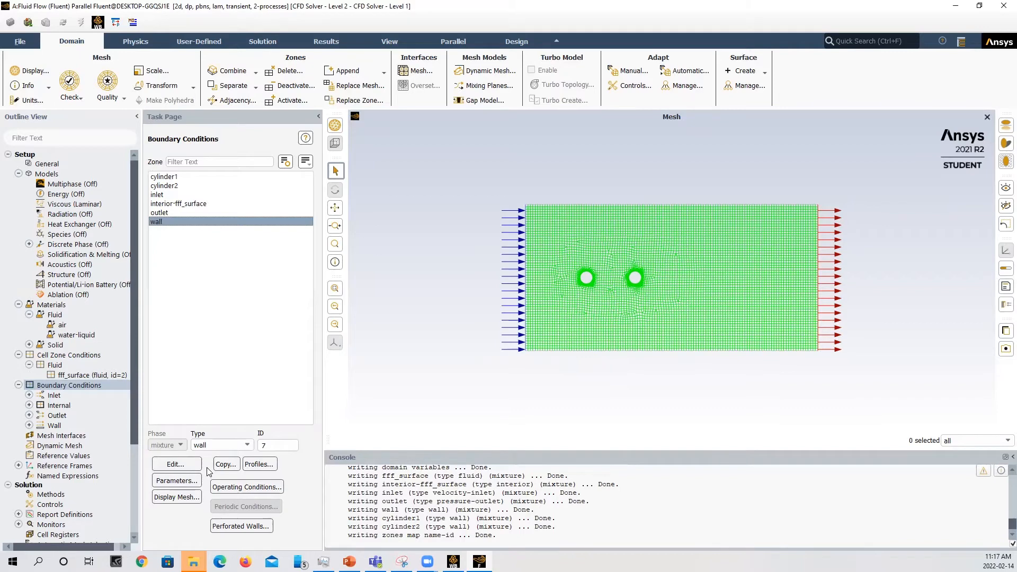
# Step: Set the inlet zone's velocity magnitude to 0.0001 m/s and apply it
pyautogui.click(165, 196)
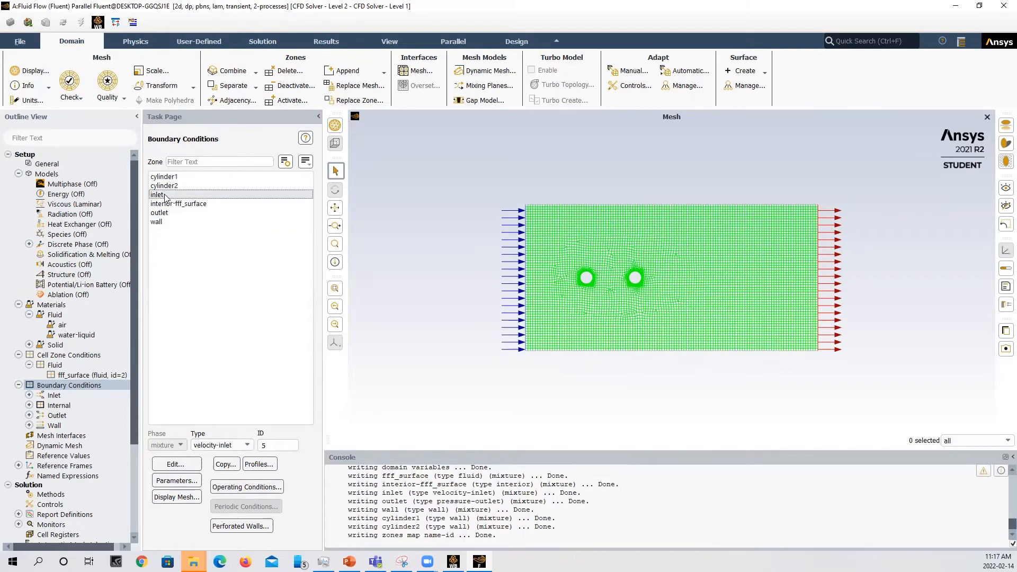
pyautogui.click(160, 466)
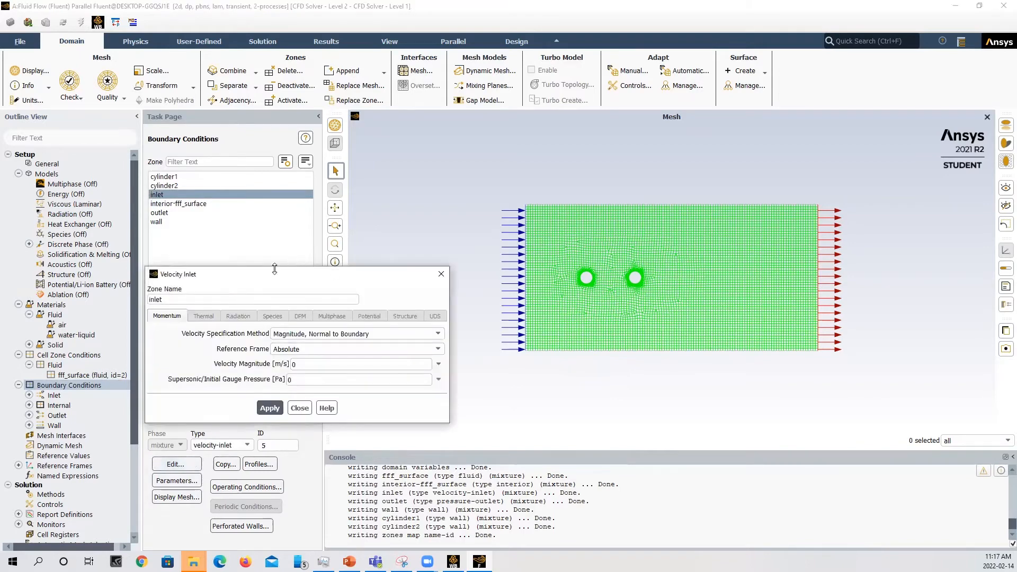
pyautogui.moveTo(275, 271); pyautogui.dragTo(302, 219)
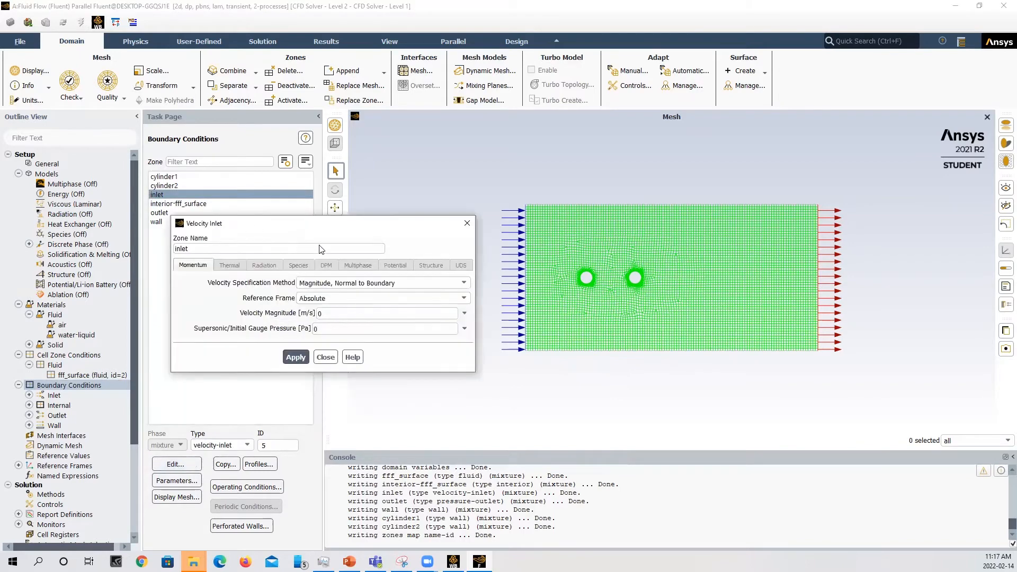
pyautogui.click(344, 313)
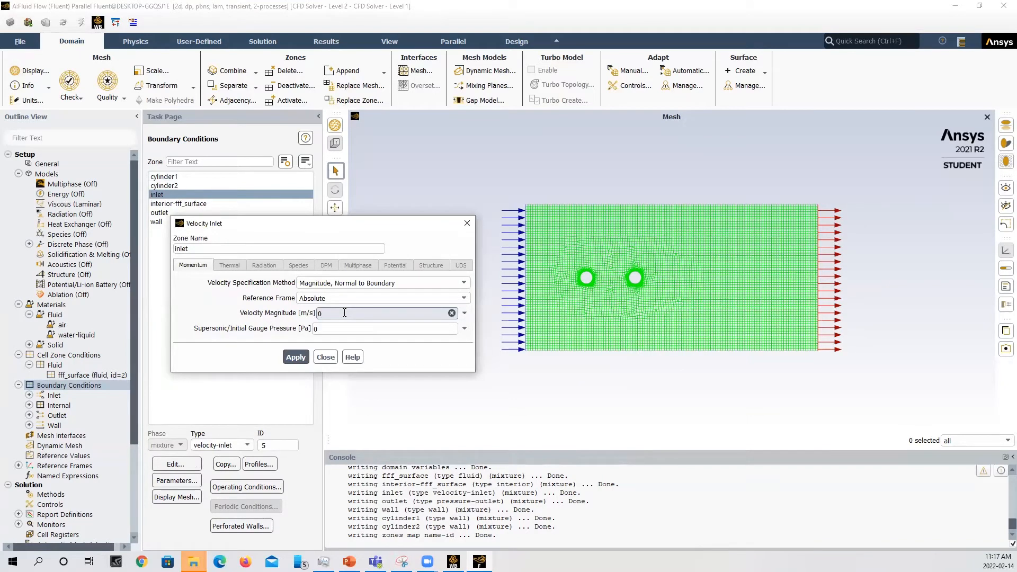
pyautogui.write('.0001')
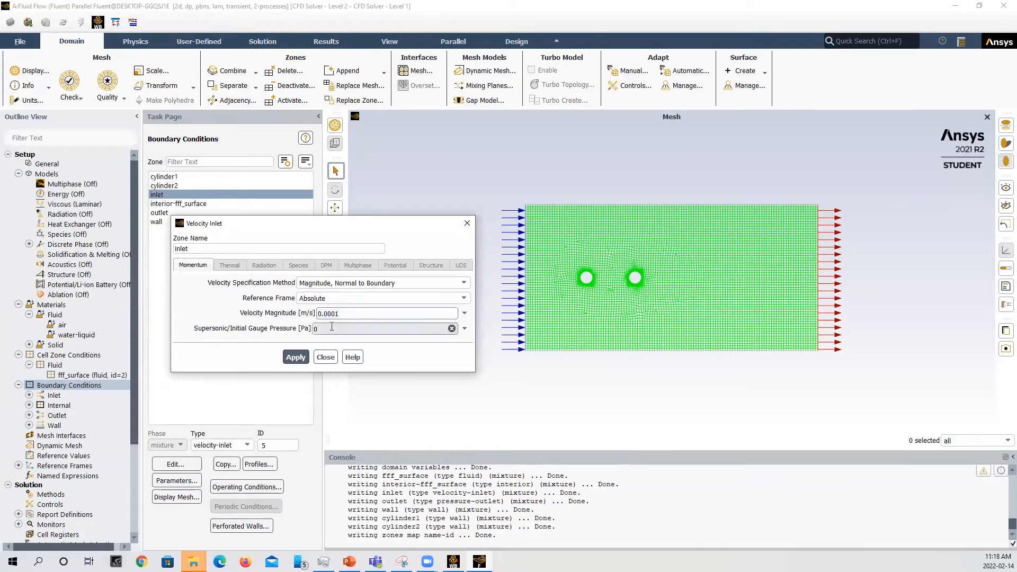
pyautogui.click(295, 356)
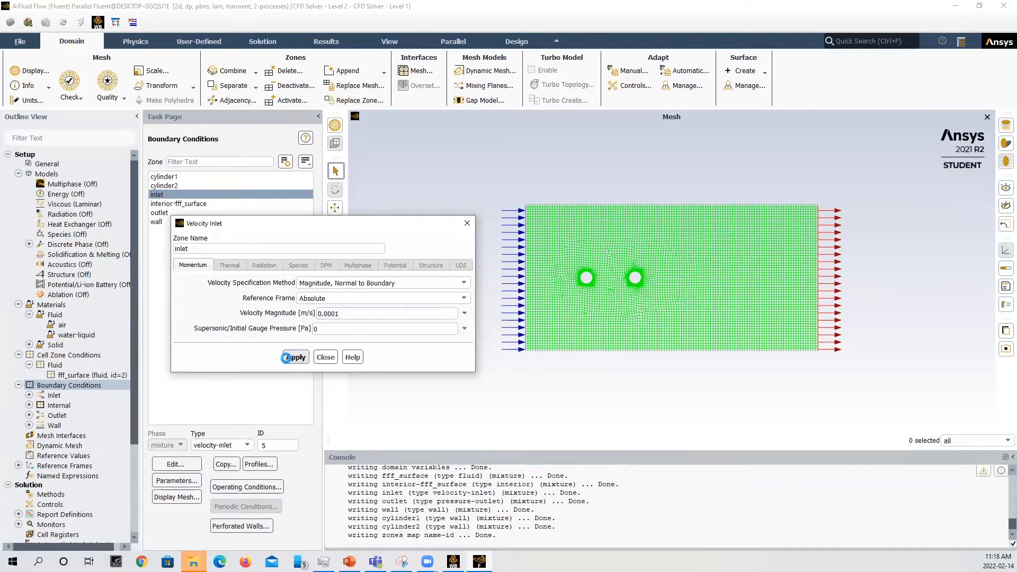
pyautogui.click(325, 357)
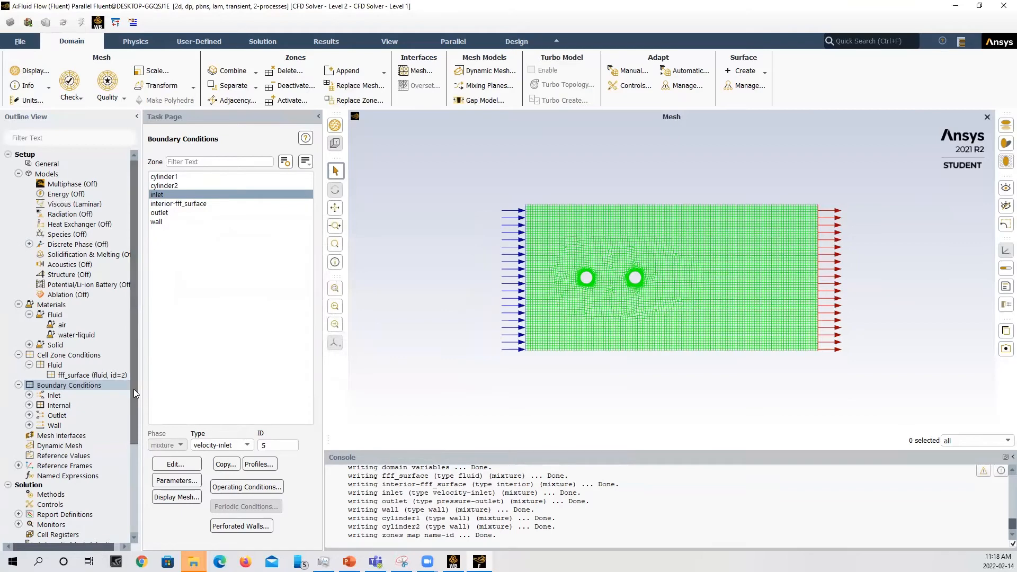
# Step: Compute the reference values from the inlet zone
pyautogui.click(62, 456)
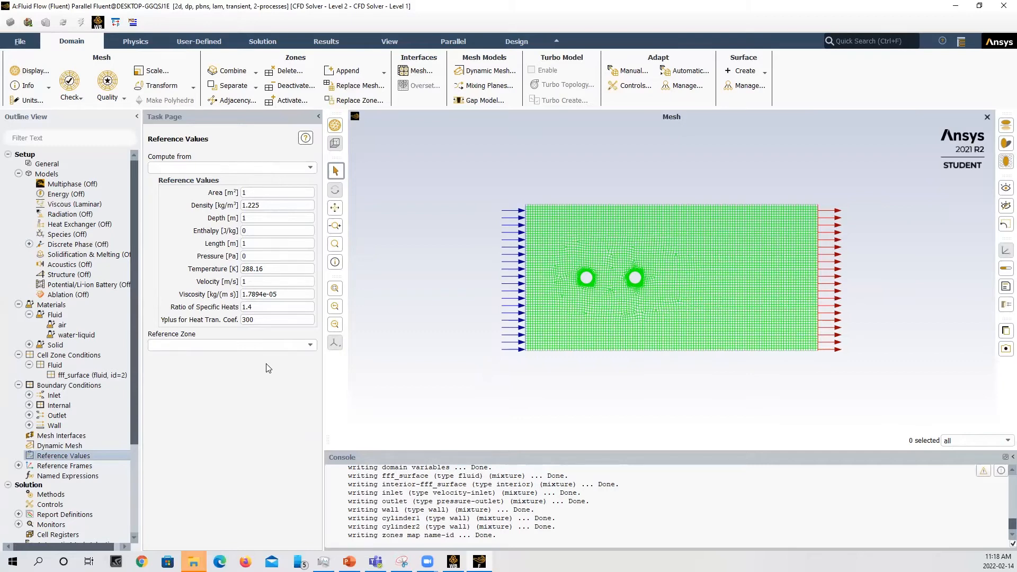
pyautogui.click(310, 169)
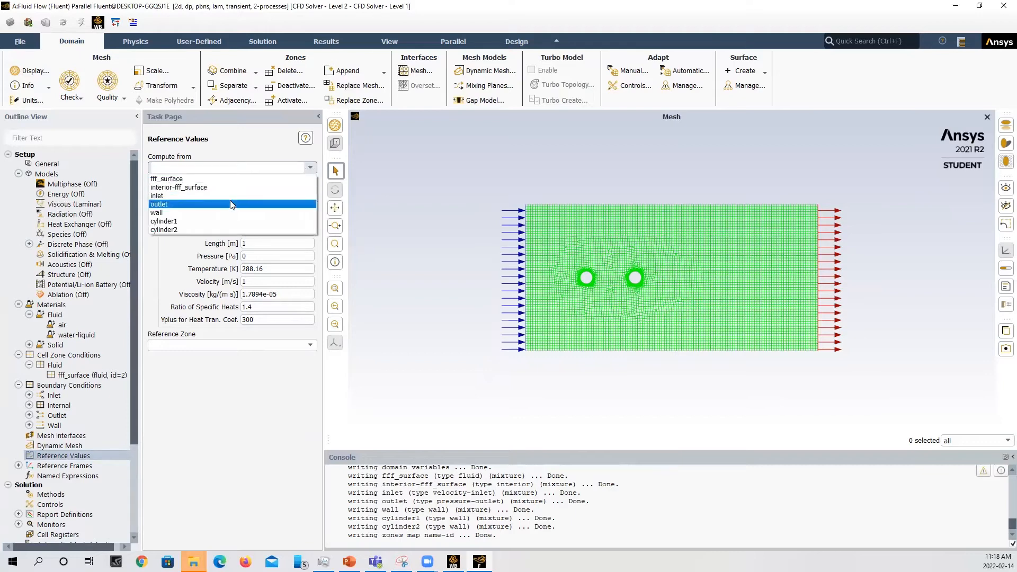
pyautogui.click(231, 205)
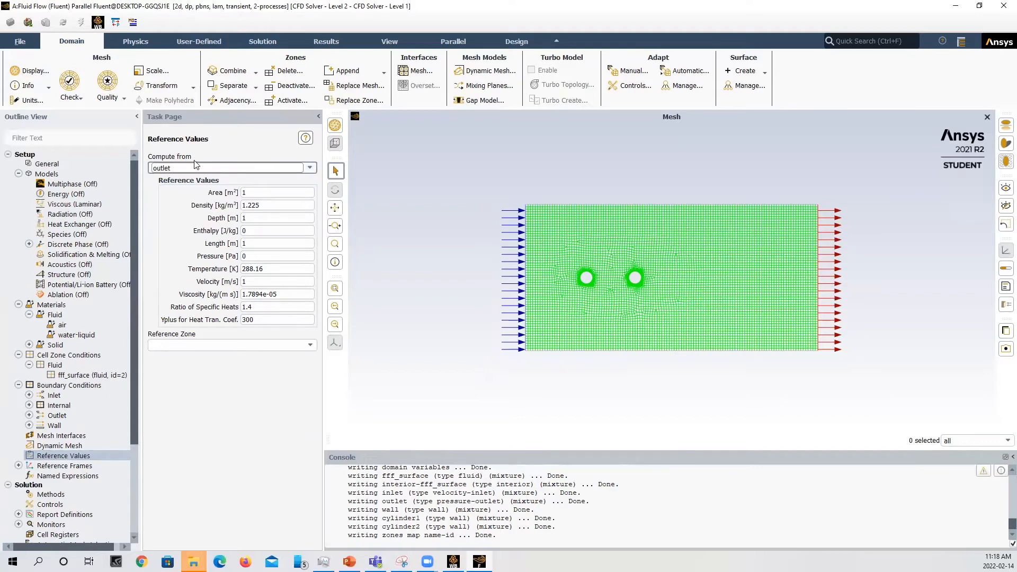
pyautogui.click(309, 168)
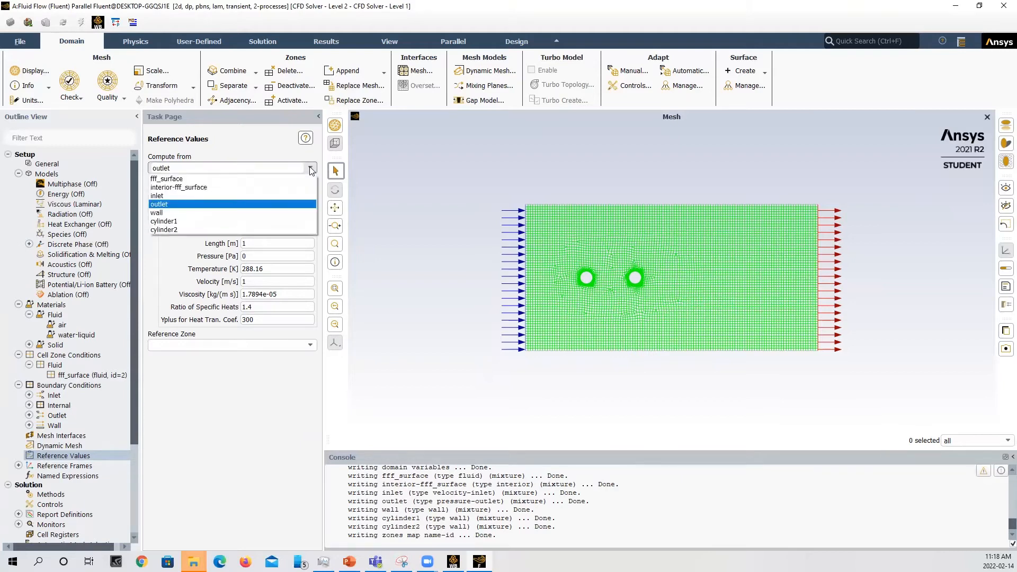
pyautogui.click(242, 198)
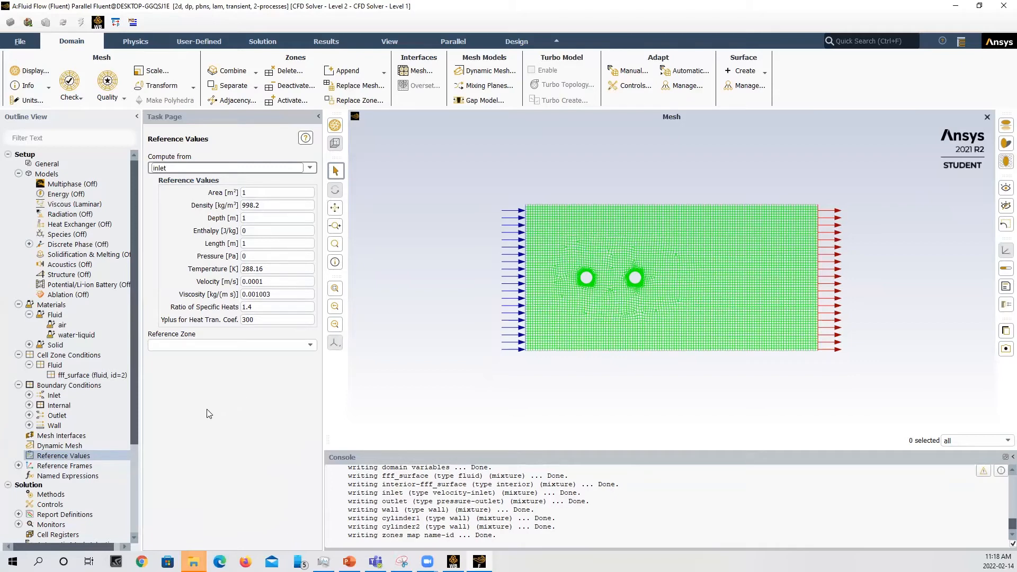
# Step: Set the transient formulation in the solution methods to Second Order Implicit
pyautogui.scroll(-4, 47, 381)
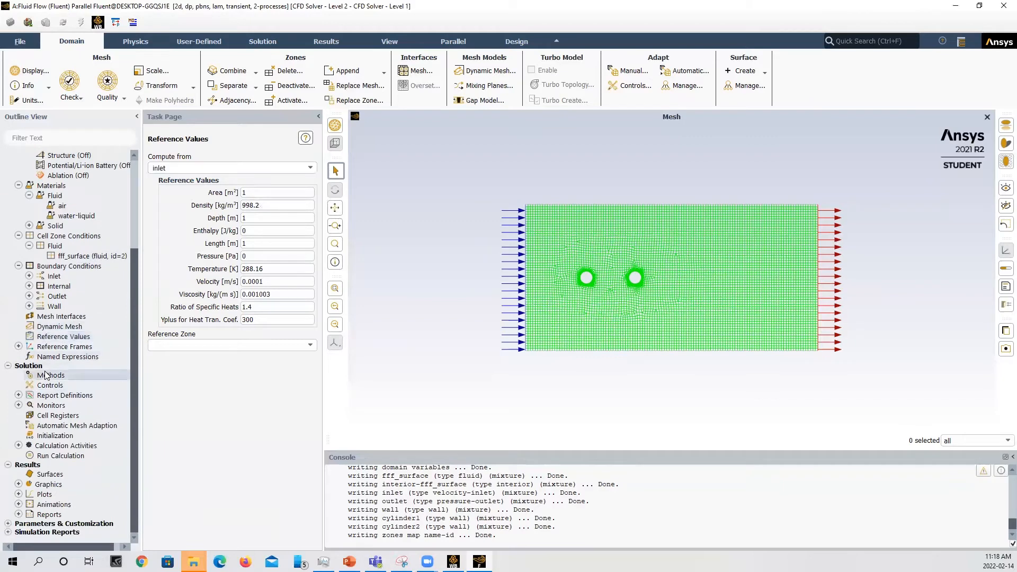
pyautogui.click(46, 375)
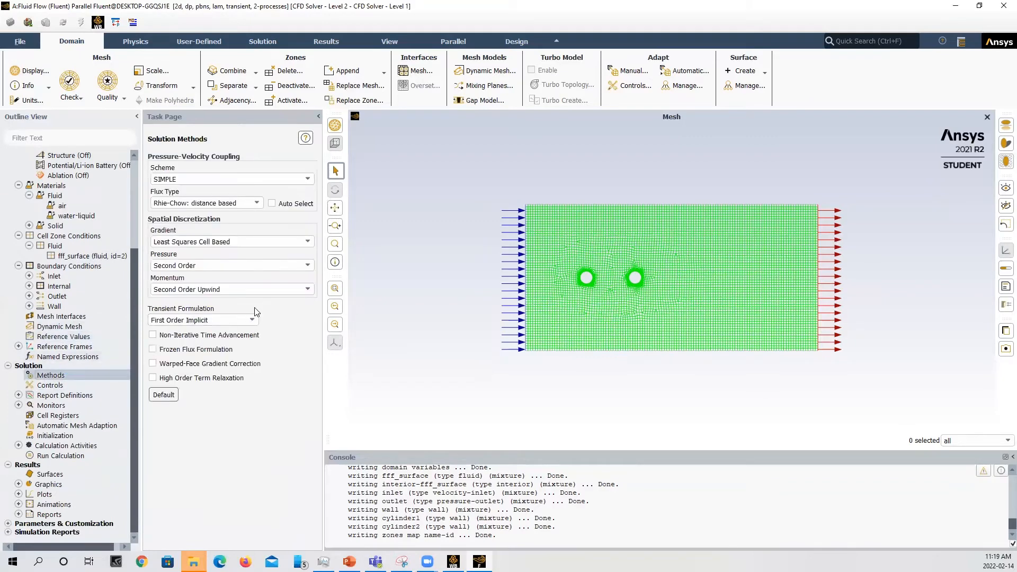
pyautogui.click(234, 319)
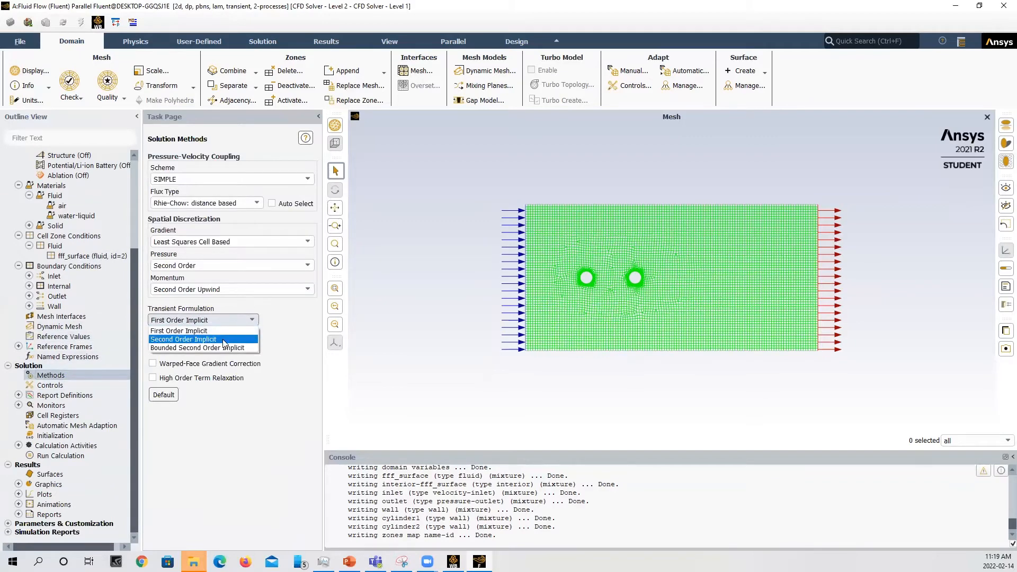
pyautogui.click(222, 339)
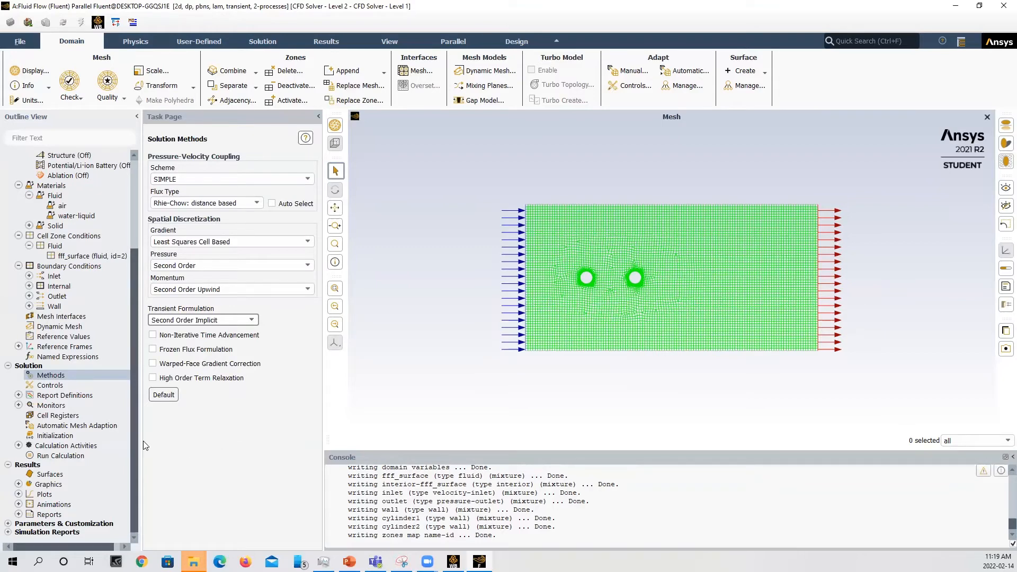
# Step: Start a new report plot in the solution monitors
pyautogui.click(18, 406)
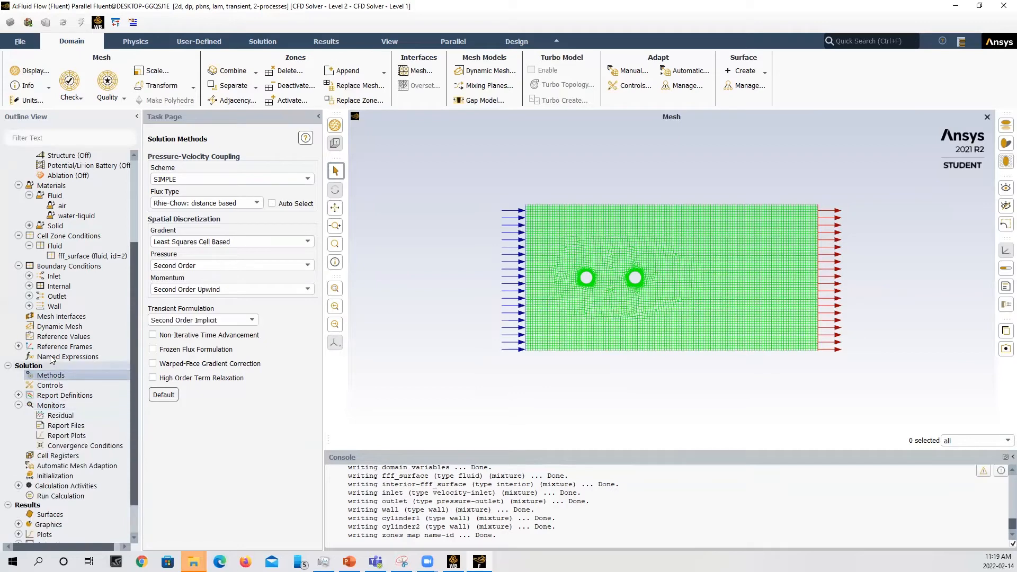
pyautogui.rightClick(62, 437)
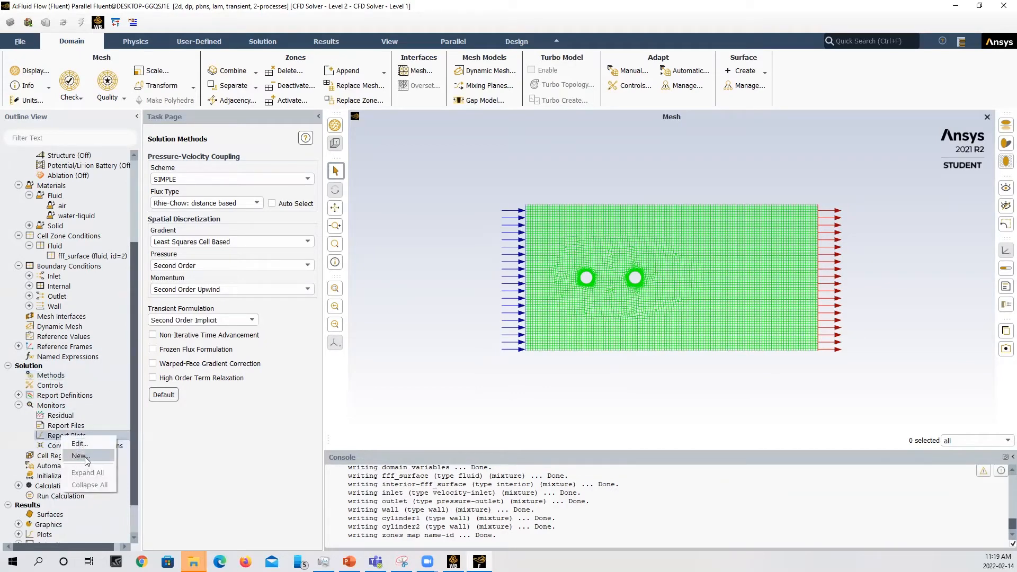
pyautogui.click(85, 457)
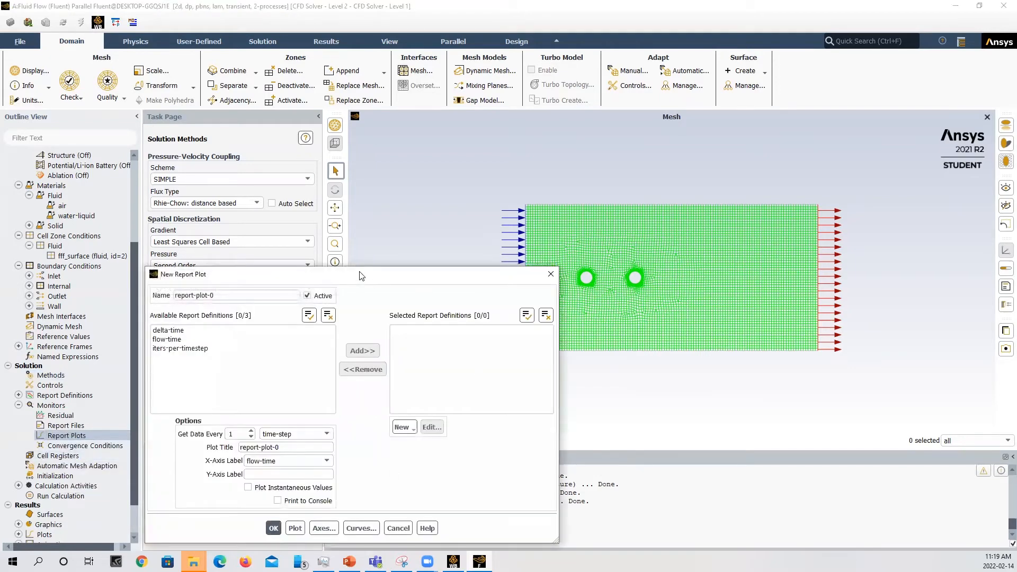
pyautogui.moveTo(360, 276); pyautogui.dragTo(374, 177)
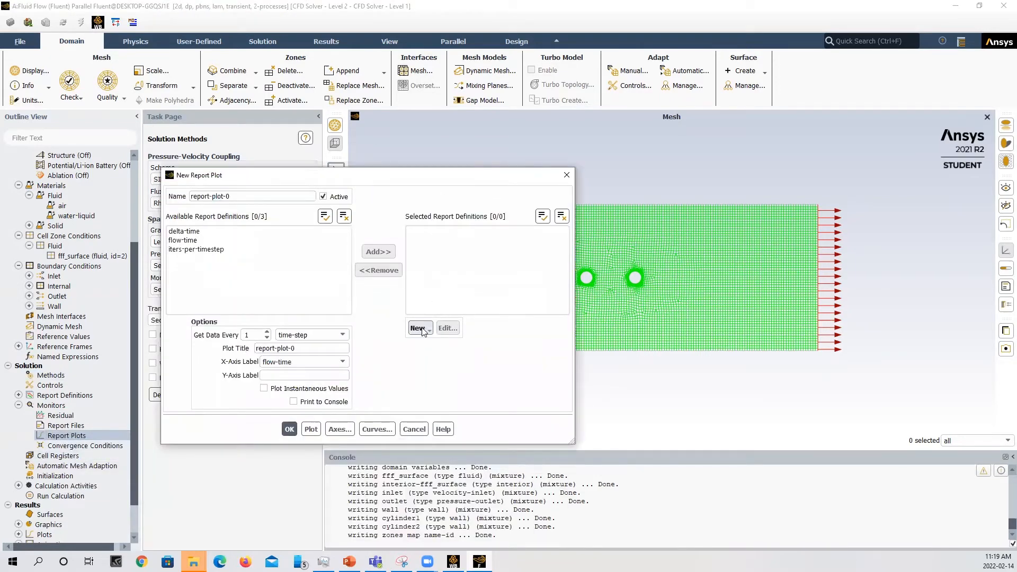
# Step: Create a drag coefficient report definition named drag1 for the cylinder1 zone, with printing to the console enabled
pyautogui.click(419, 328)
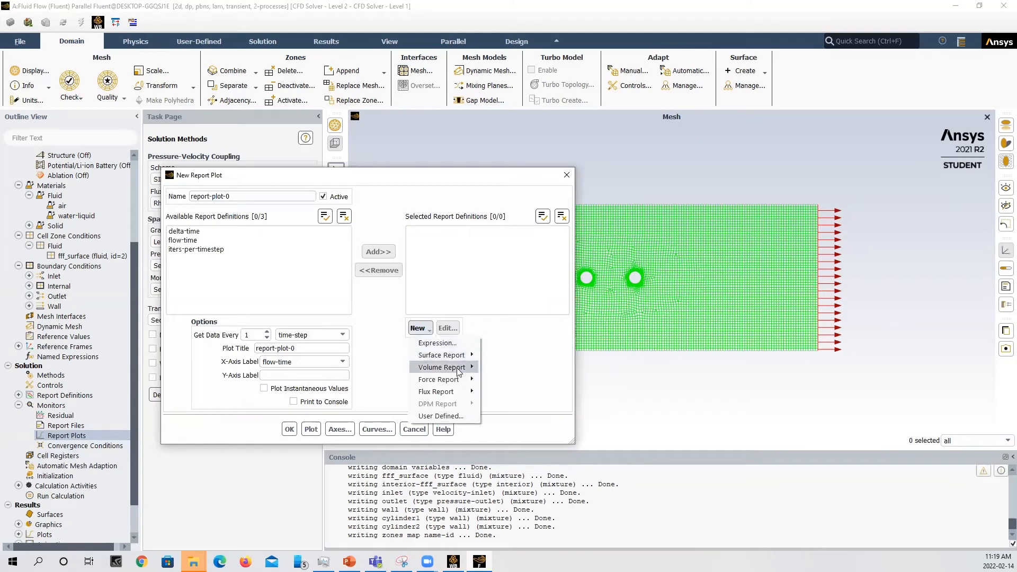
pyautogui.moveTo(447, 385)
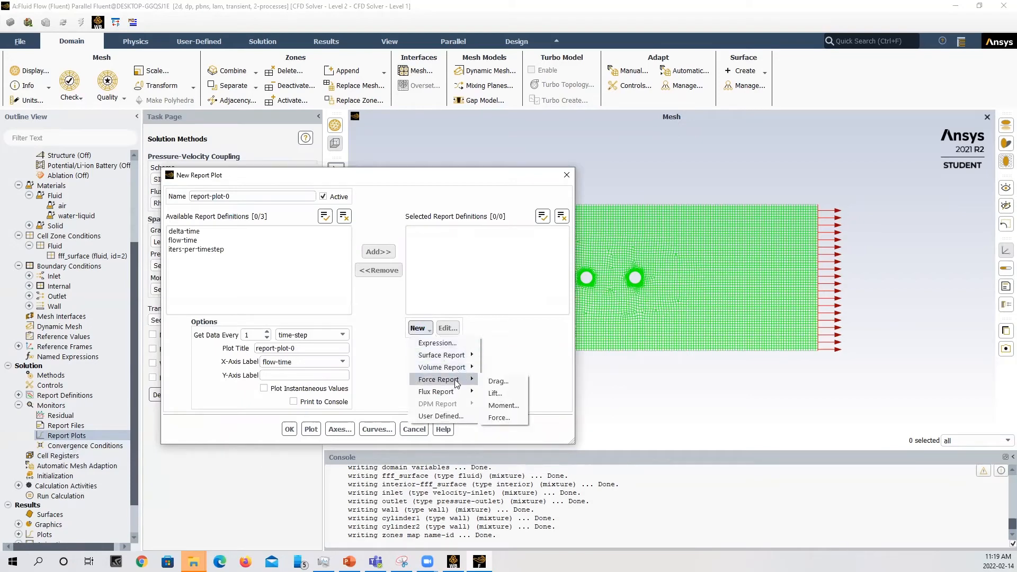
pyautogui.click(495, 380)
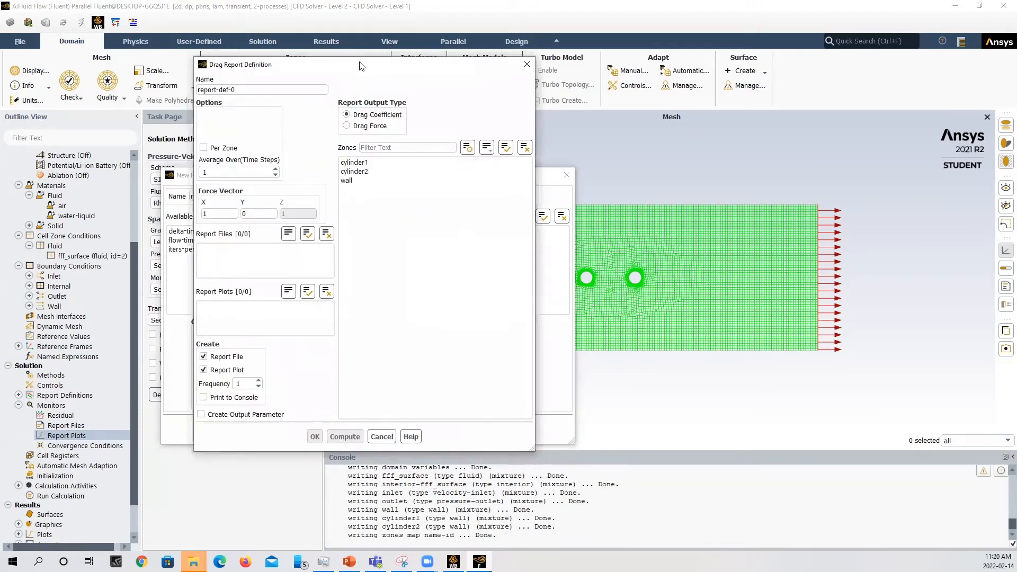
pyautogui.moveTo(235, 90); pyautogui.dragTo(146, 106)
pyautogui.moveTo(243, 90); pyautogui.dragTo(140, 99)
pyautogui.write('drag1')
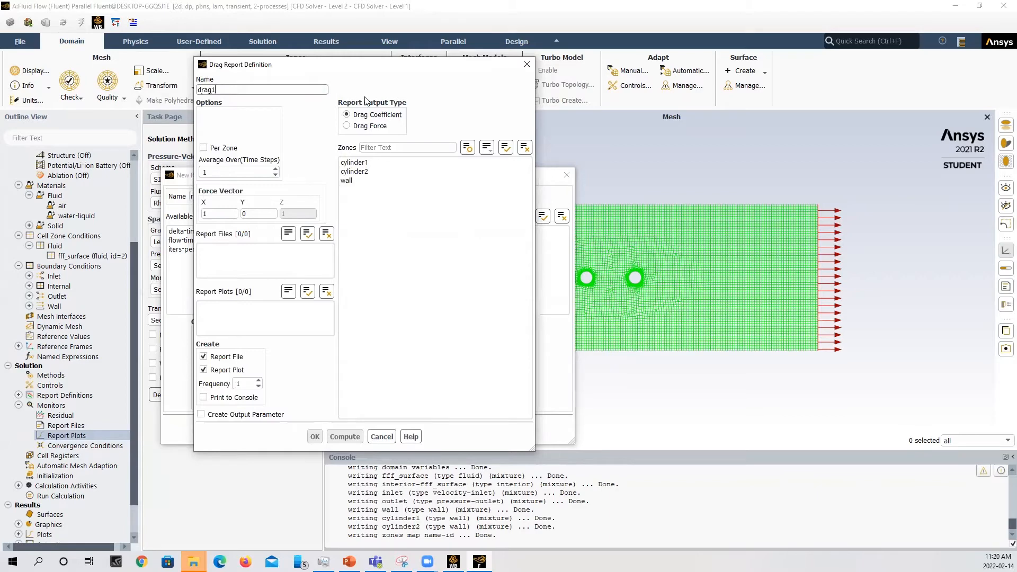
pyautogui.click(352, 163)
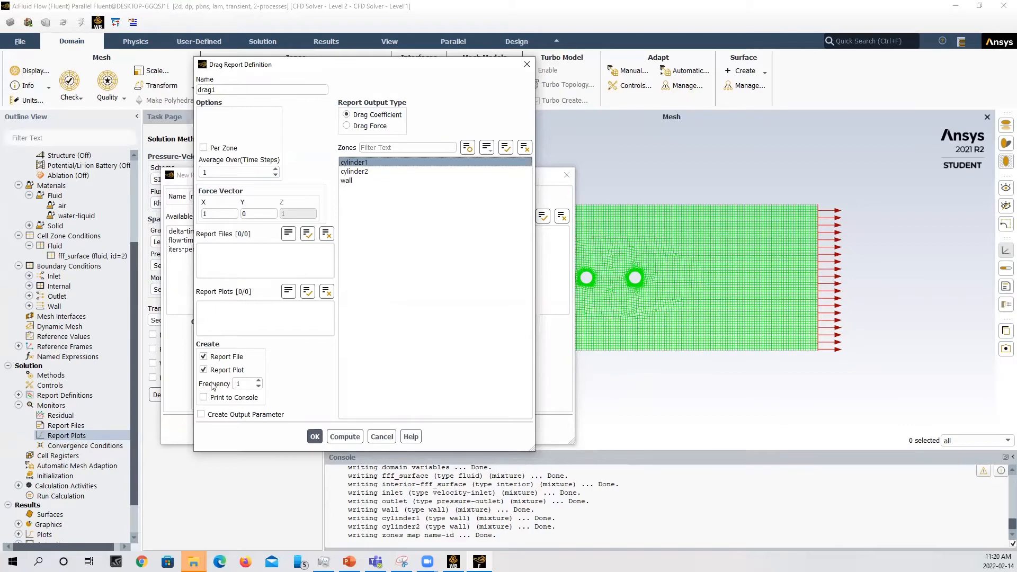
pyautogui.click(204, 398)
pyautogui.click(314, 436)
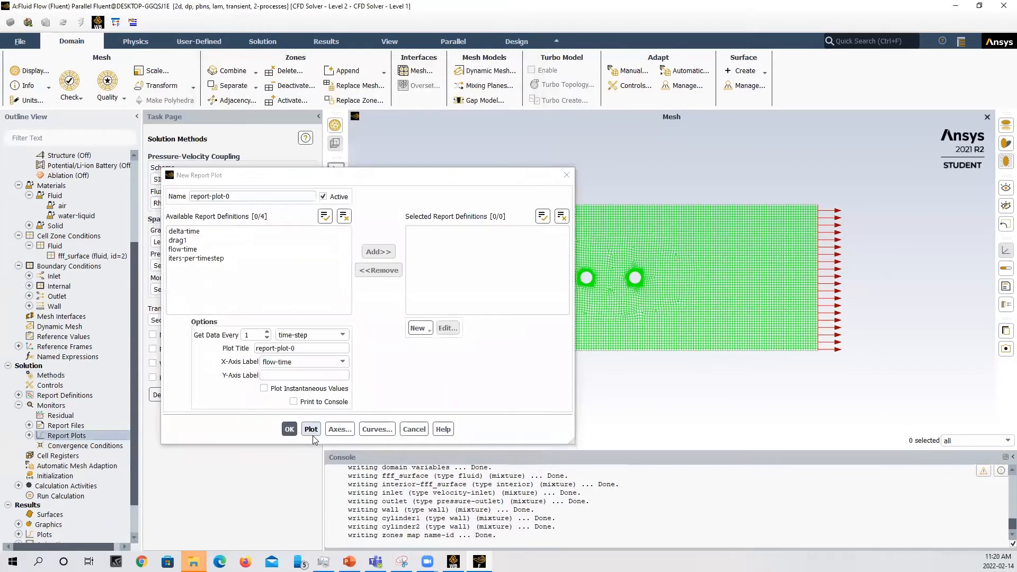
# Step: Create a drag coefficient report definition named drag2 for cylinder2 with console printing, and accept the new report plot
pyautogui.click(429, 333)
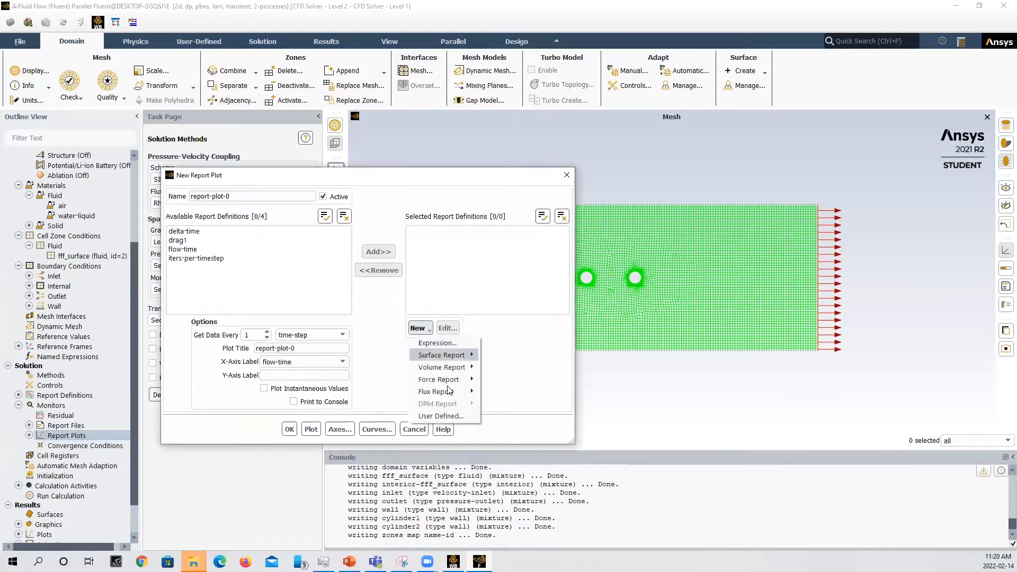
pyautogui.moveTo(444, 379)
pyautogui.click(498, 382)
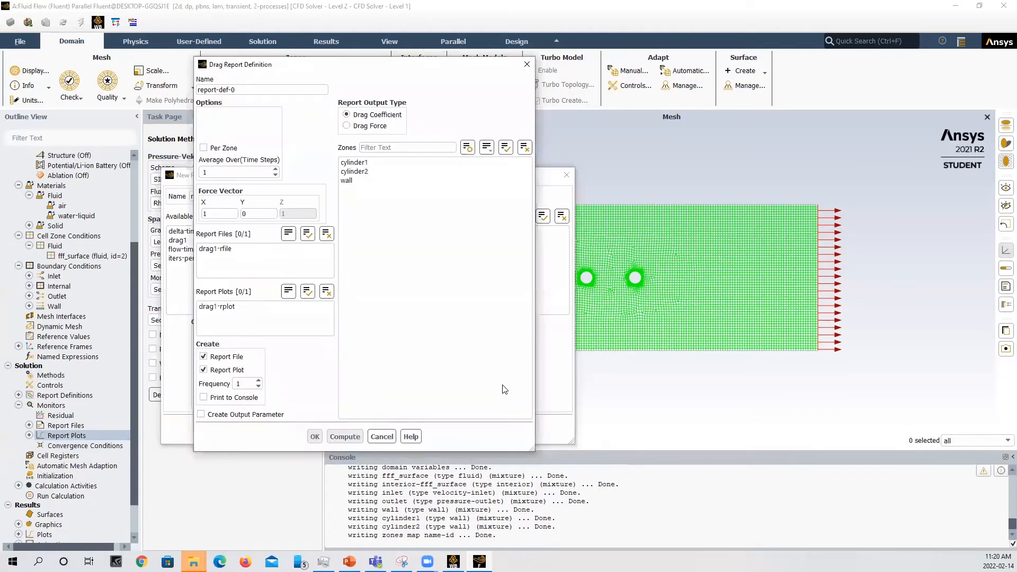
pyautogui.write('drag2')
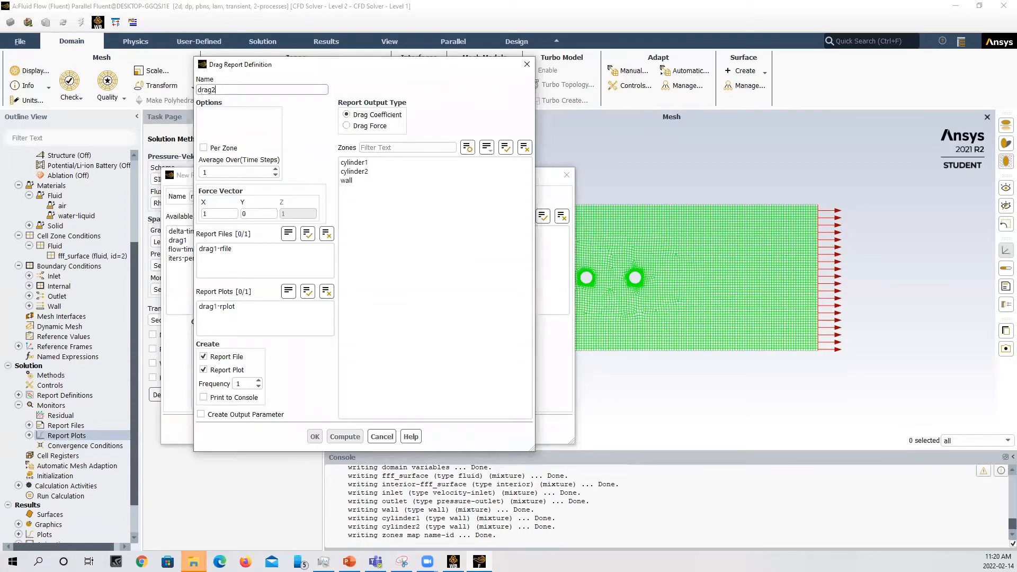
pyautogui.click(355, 171)
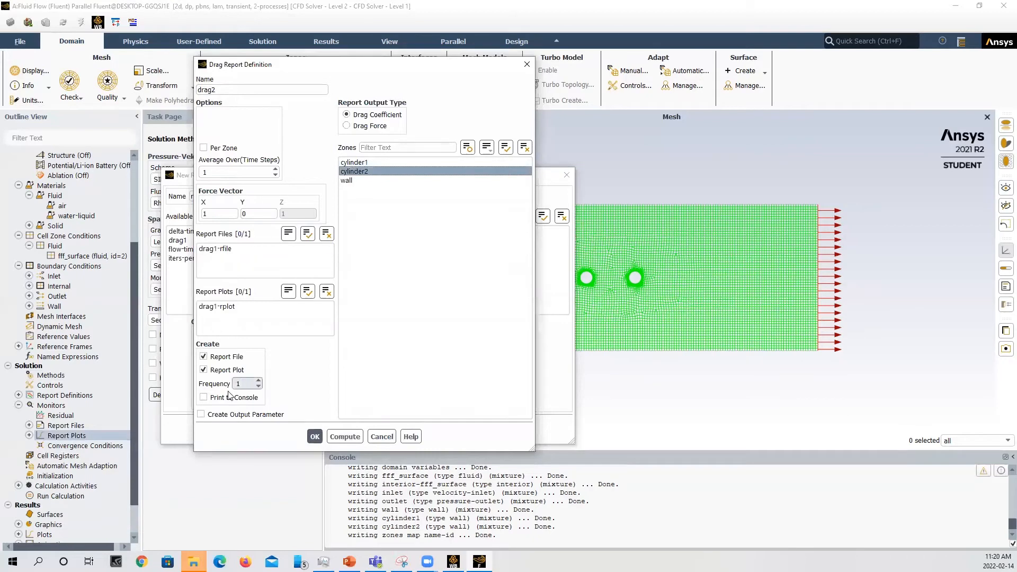
pyautogui.click(214, 402)
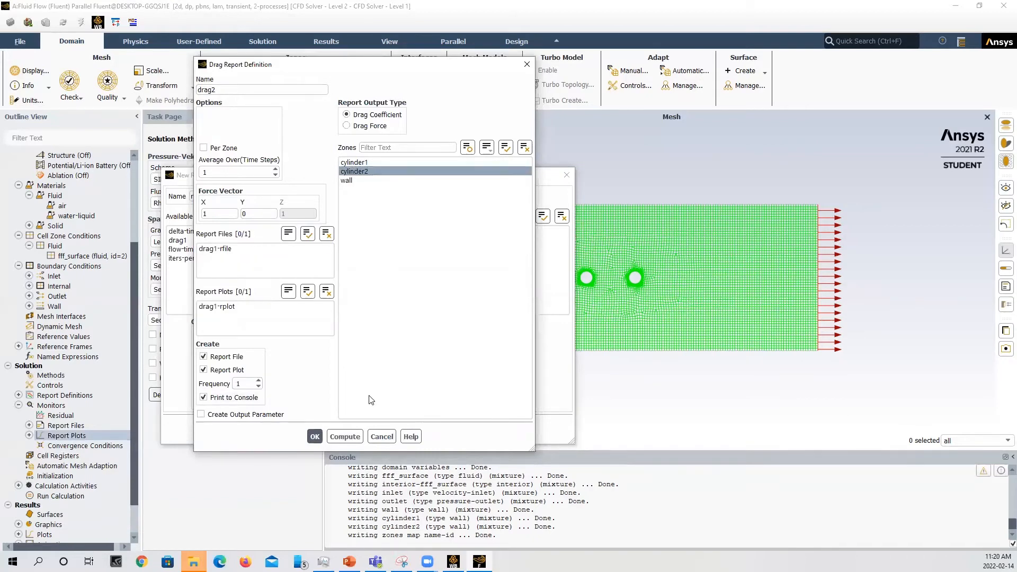
pyautogui.click(316, 437)
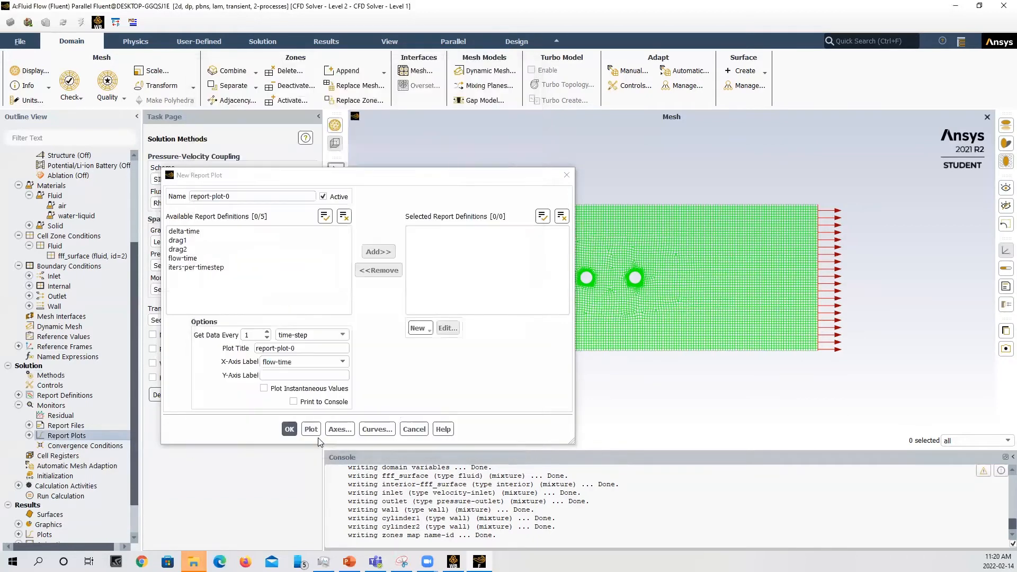
pyautogui.click(289, 428)
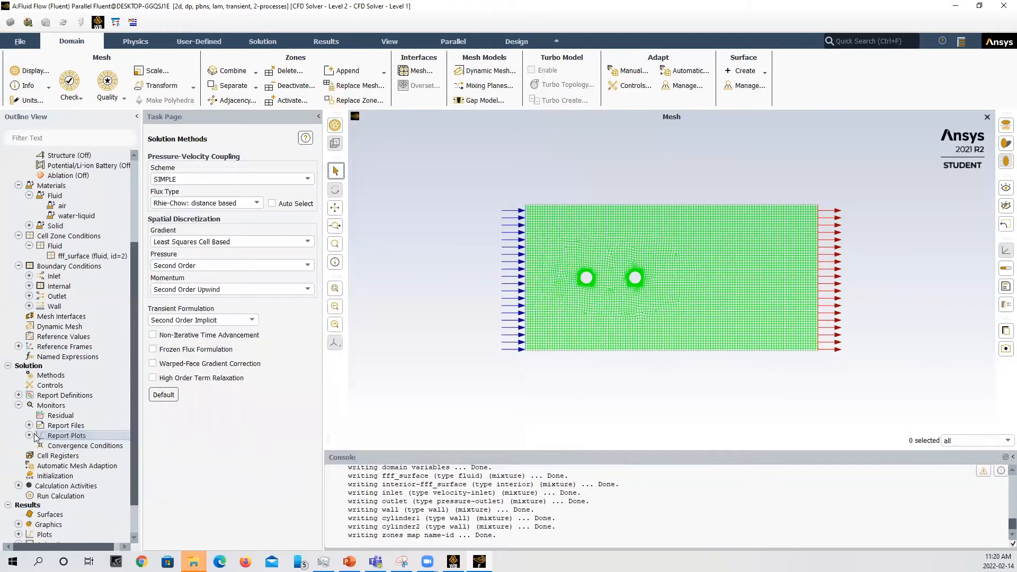
# Step: Add the drag1 and drag2 report definitions to the report plot report-plot-0 and rename the plot drag
pyautogui.click(30, 435)
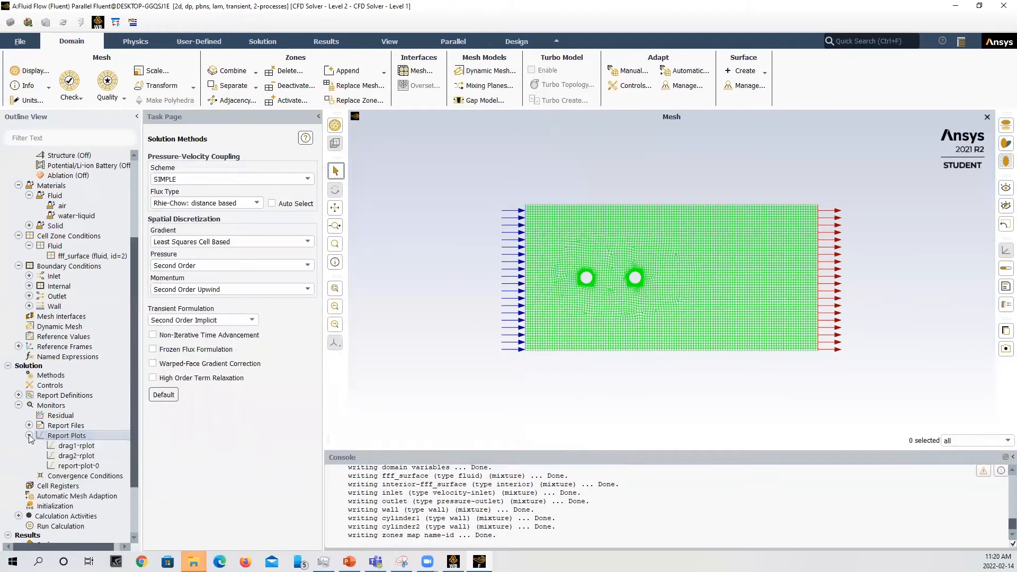
pyautogui.rightClick(91, 469)
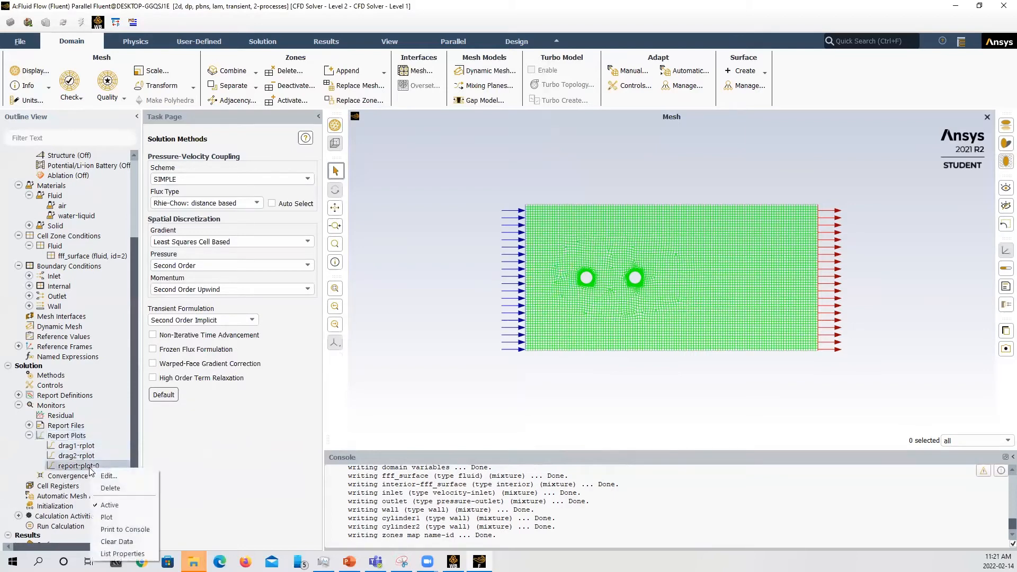
pyautogui.click(98, 474)
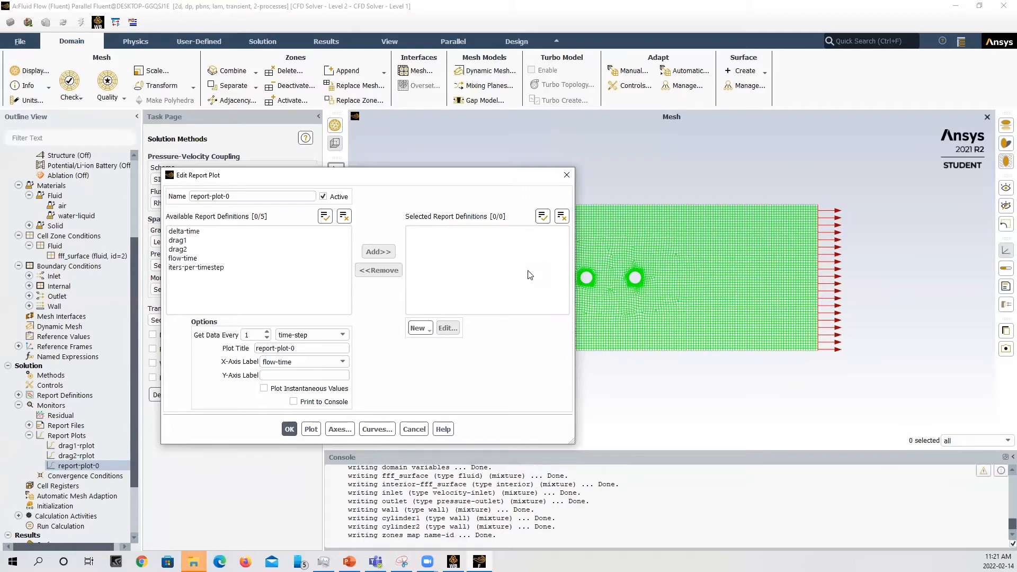
pyautogui.click(196, 242)
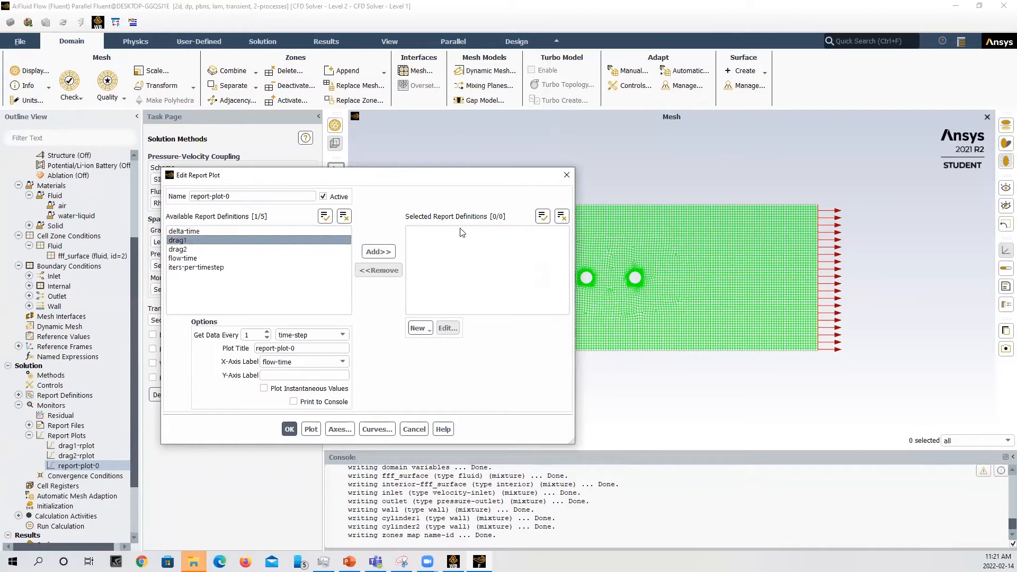
pyautogui.click(394, 252)
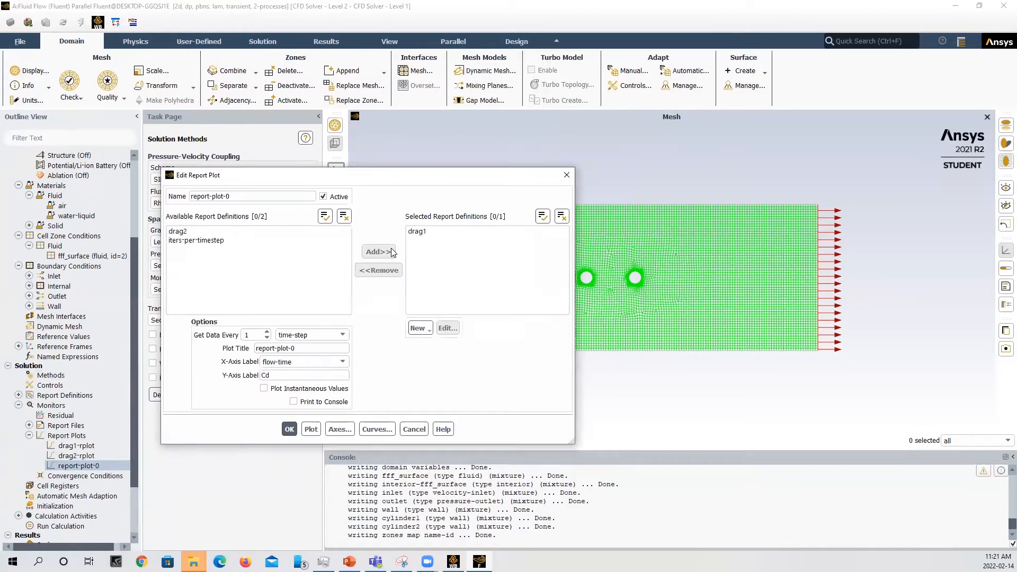
pyautogui.click(190, 231)
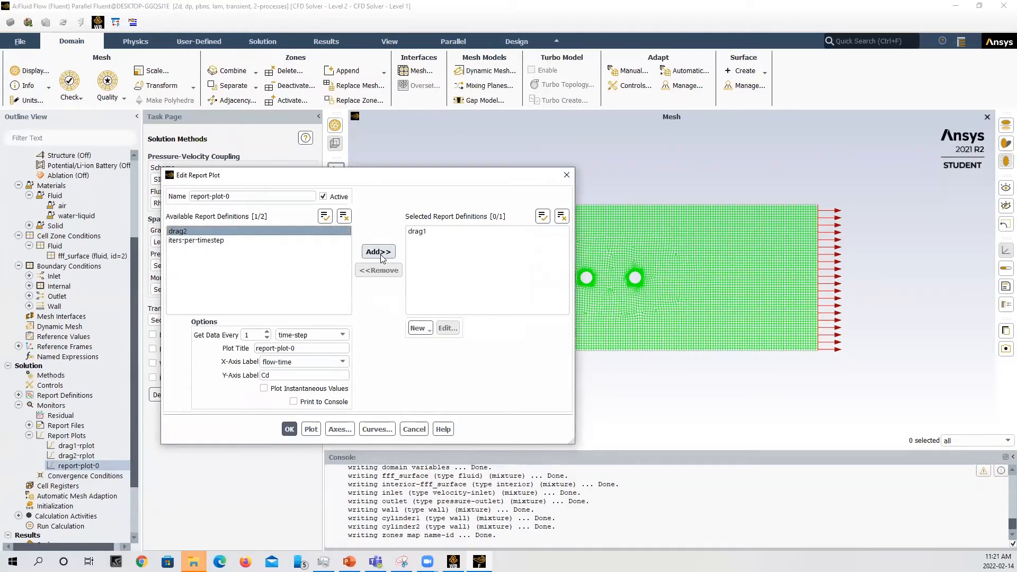
pyautogui.click(380, 253)
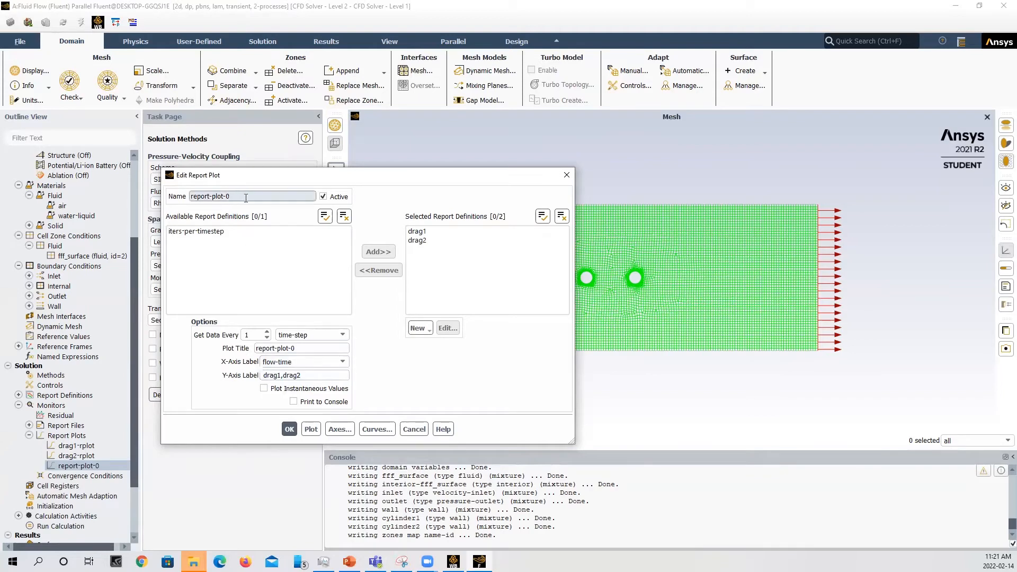
pyautogui.moveTo(245, 197); pyautogui.dragTo(190, 197)
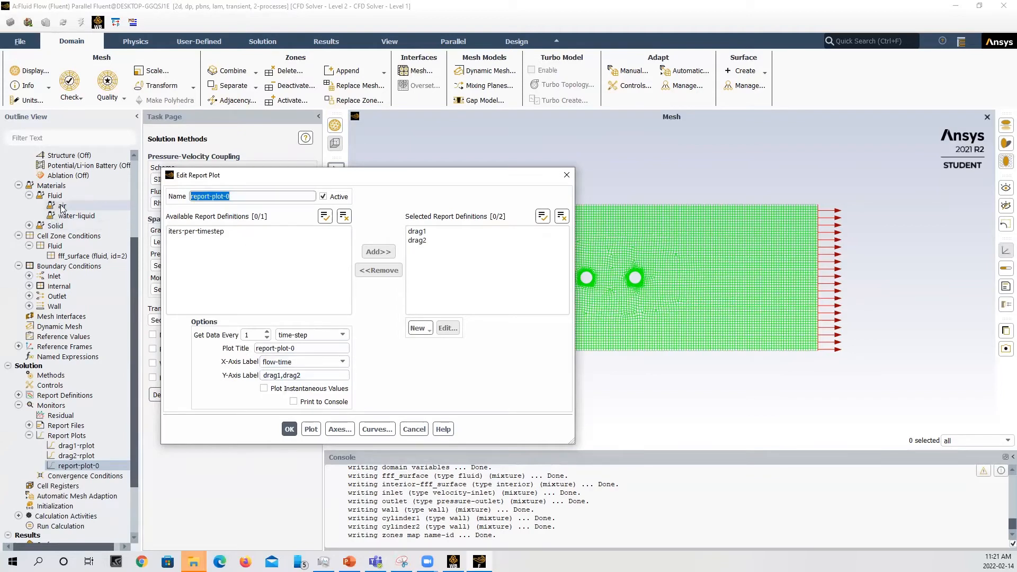
pyautogui.write('drag')
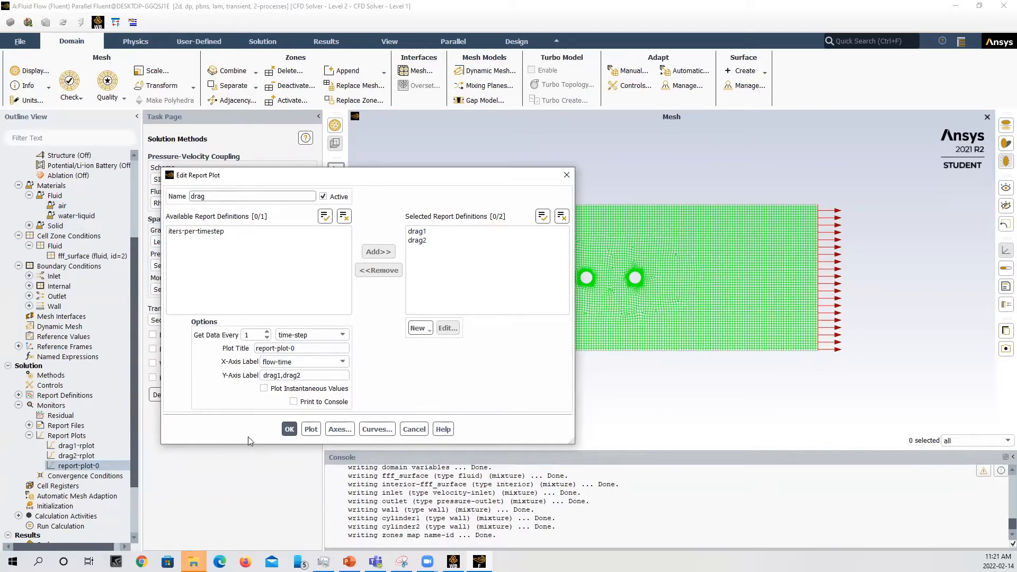
pyautogui.click(289, 428)
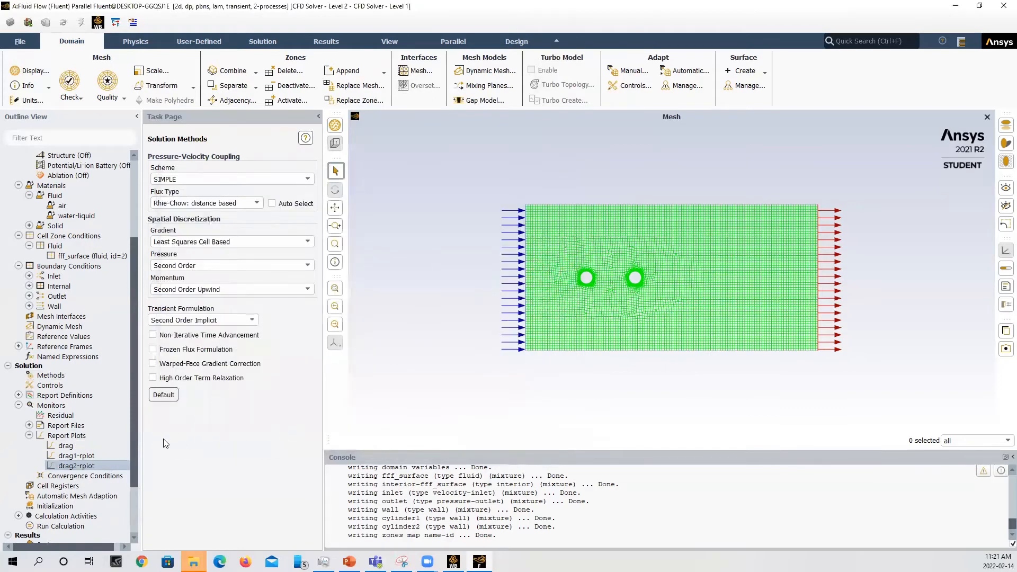
pyautogui.click(85, 456)
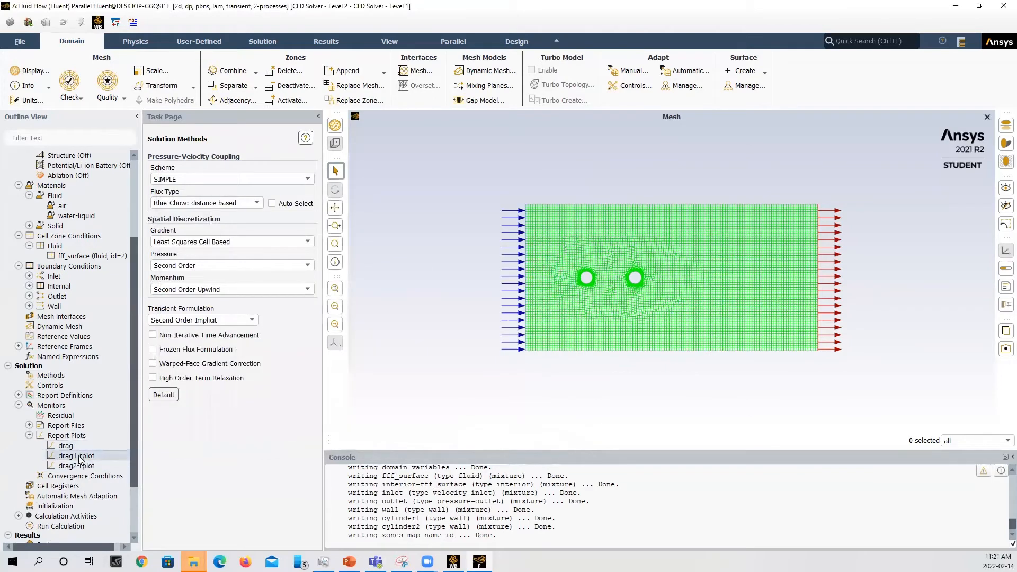
pyautogui.click(75, 447)
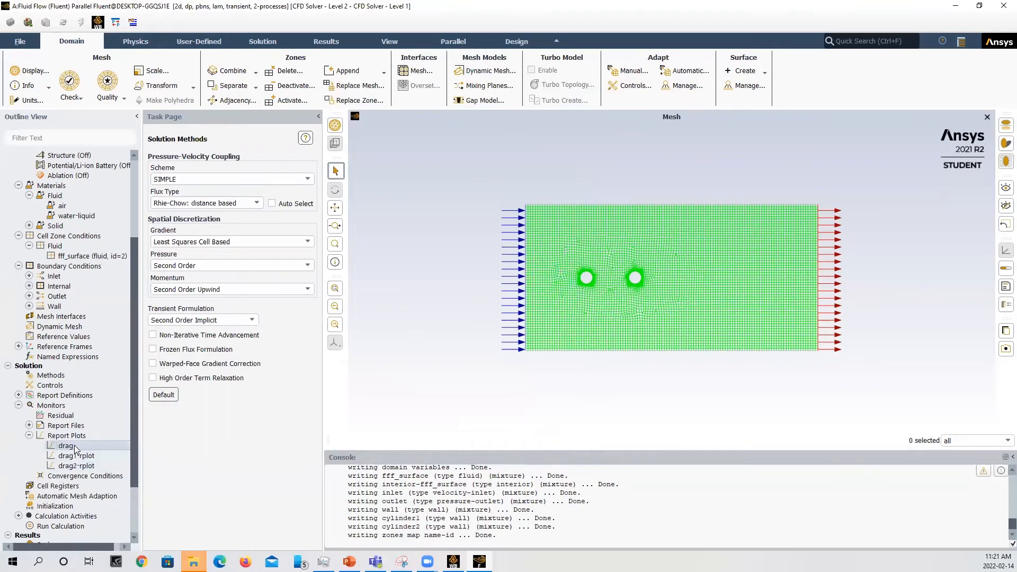
pyautogui.click(77, 455)
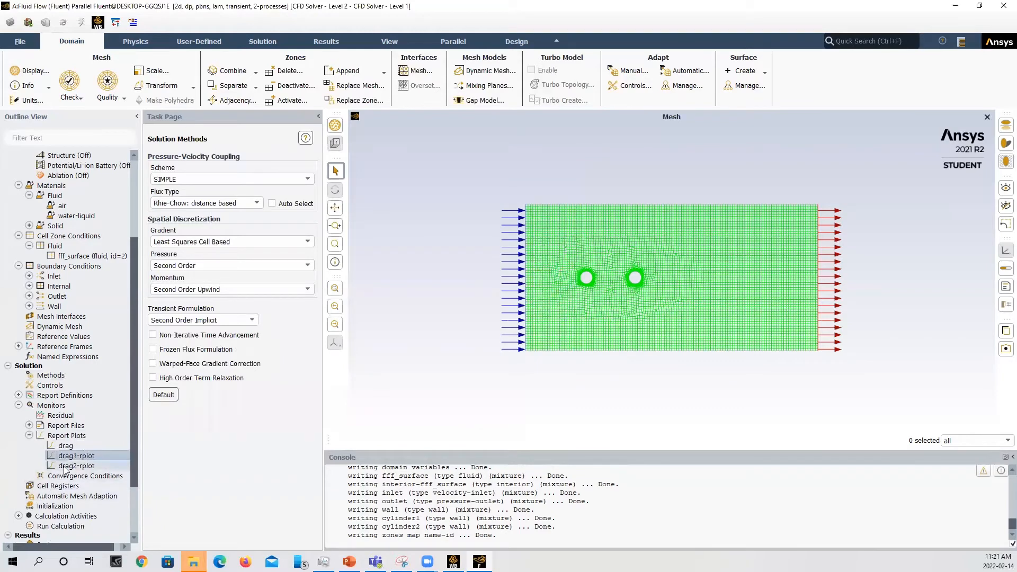
pyautogui.click(68, 468)
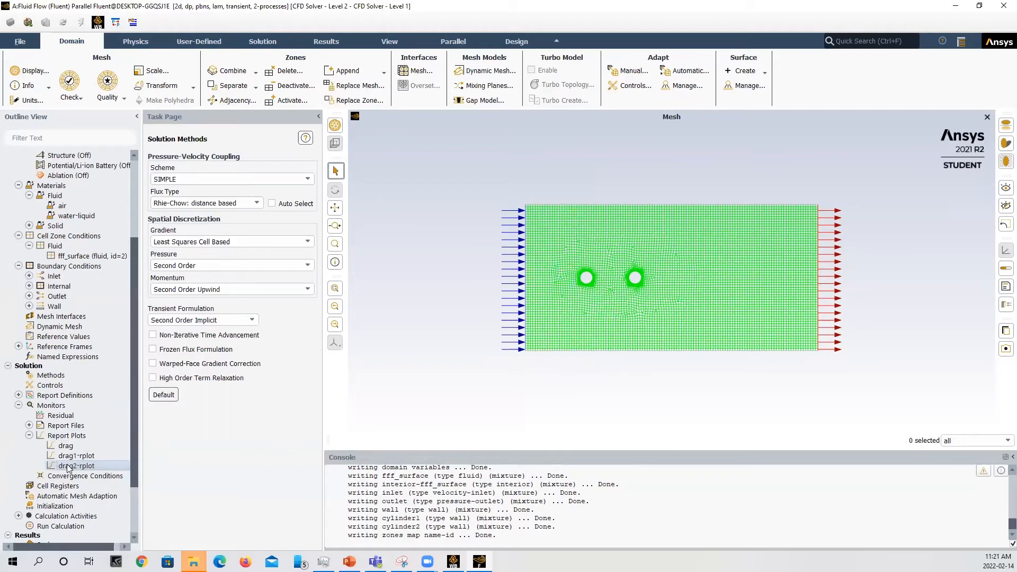
# Step: In a new report plot, create a lift coefficient report definition named lift1 for the cylinder1 zone, with printing to the console enabled
pyautogui.rightClick(68, 437)
pyautogui.click(88, 458)
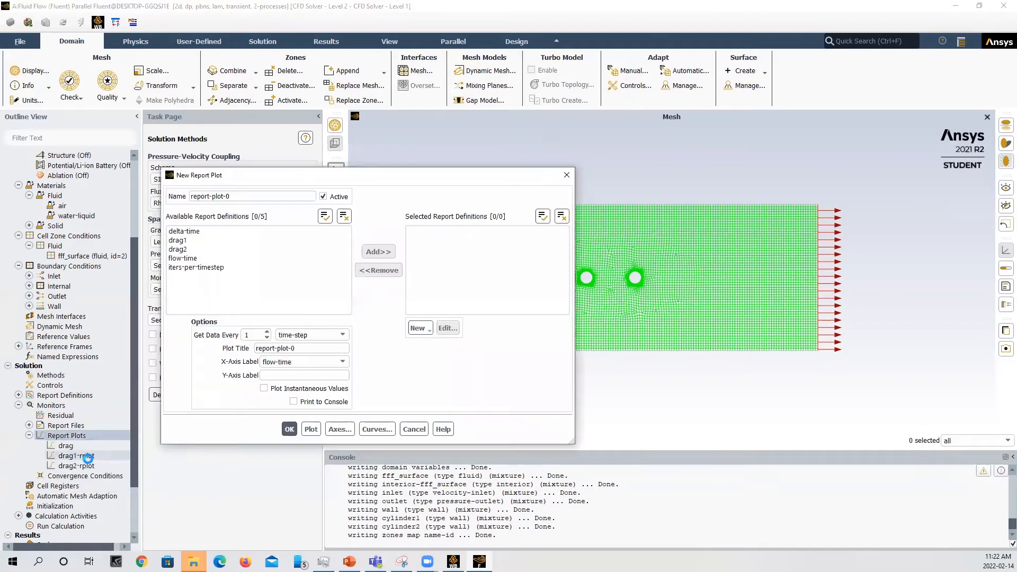
pyautogui.click(426, 334)
pyautogui.moveTo(432, 380)
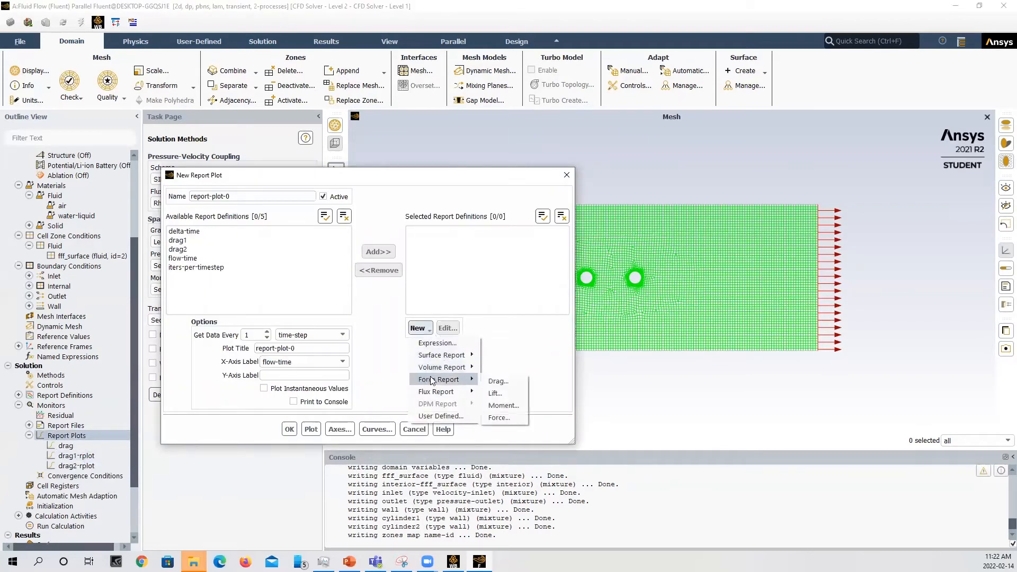
pyautogui.click(518, 393)
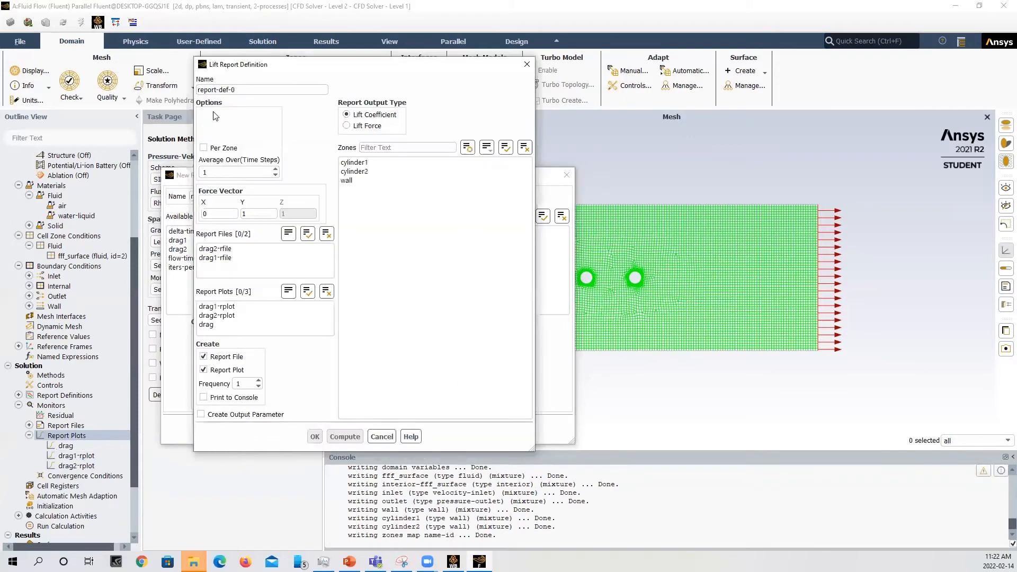
pyautogui.moveTo(280, 88); pyautogui.dragTo(143, 97)
pyautogui.write('li')
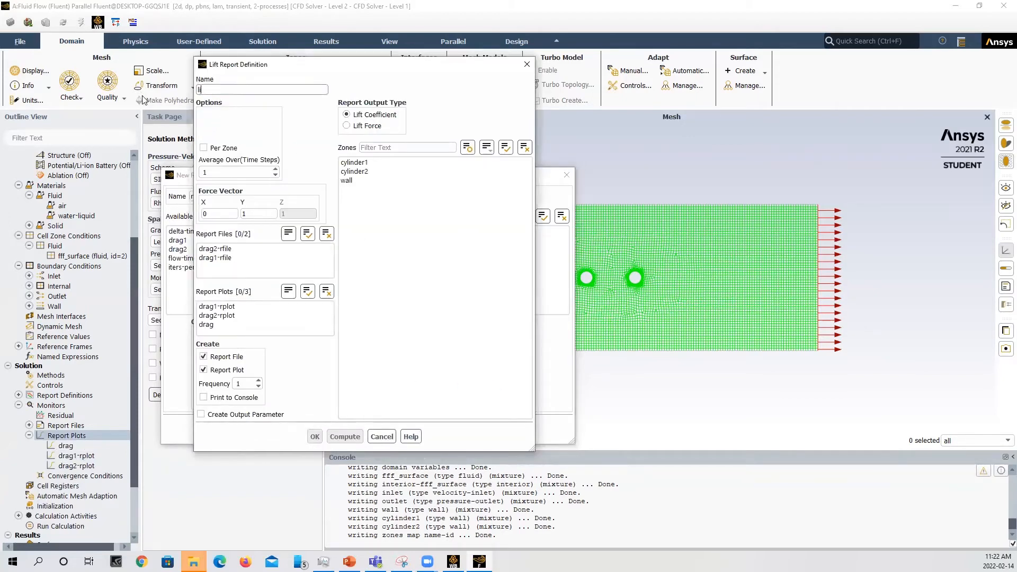
pyautogui.write('ft1')
pyautogui.click(355, 163)
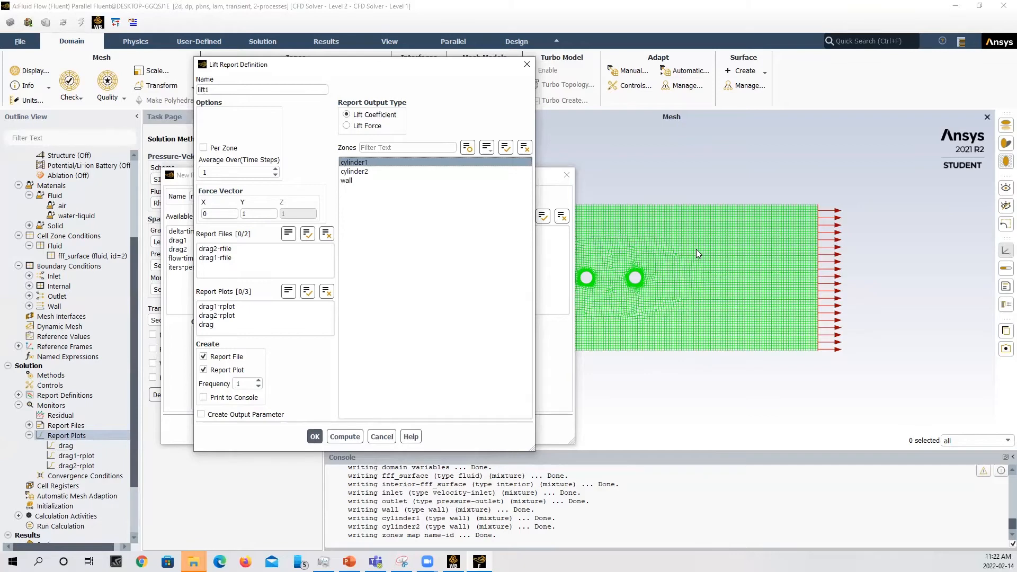
pyautogui.click(214, 398)
pyautogui.click(315, 436)
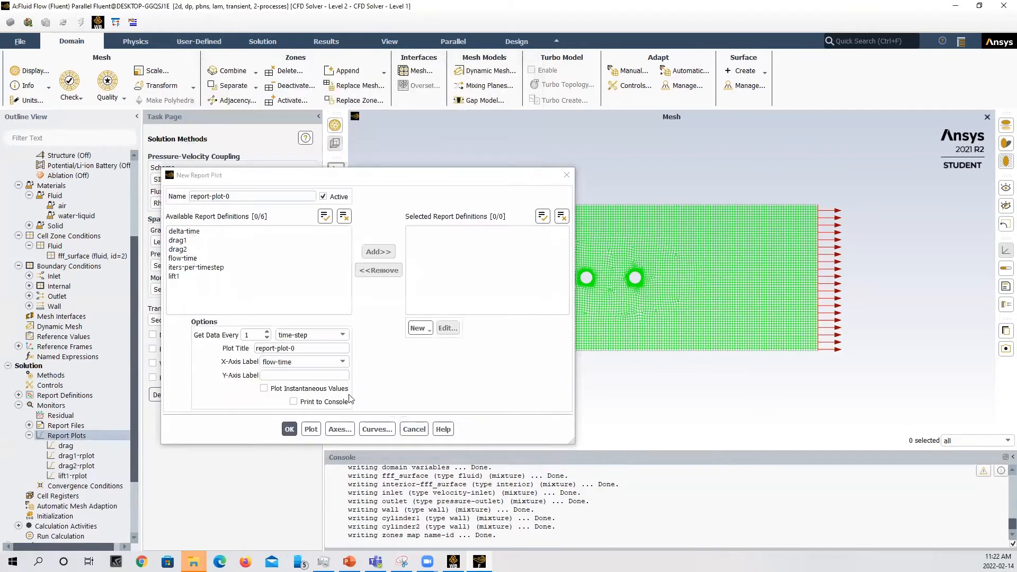
# Step: Create a lift coefficient report definition named lift2 for cylinder2 with console printing, and accept the new report plot
pyautogui.click(420, 328)
pyautogui.moveTo(445, 365)
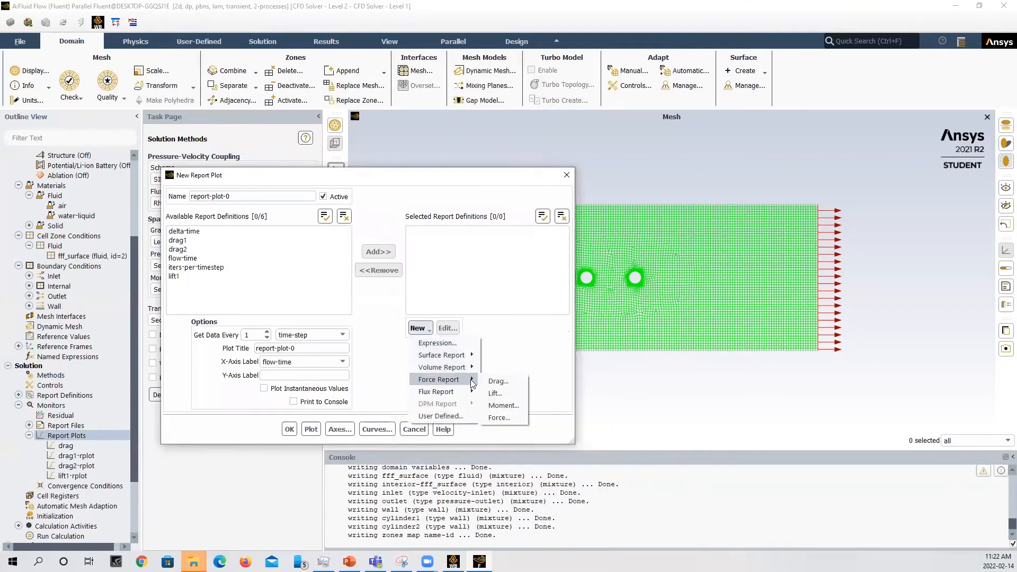
pyautogui.click(508, 392)
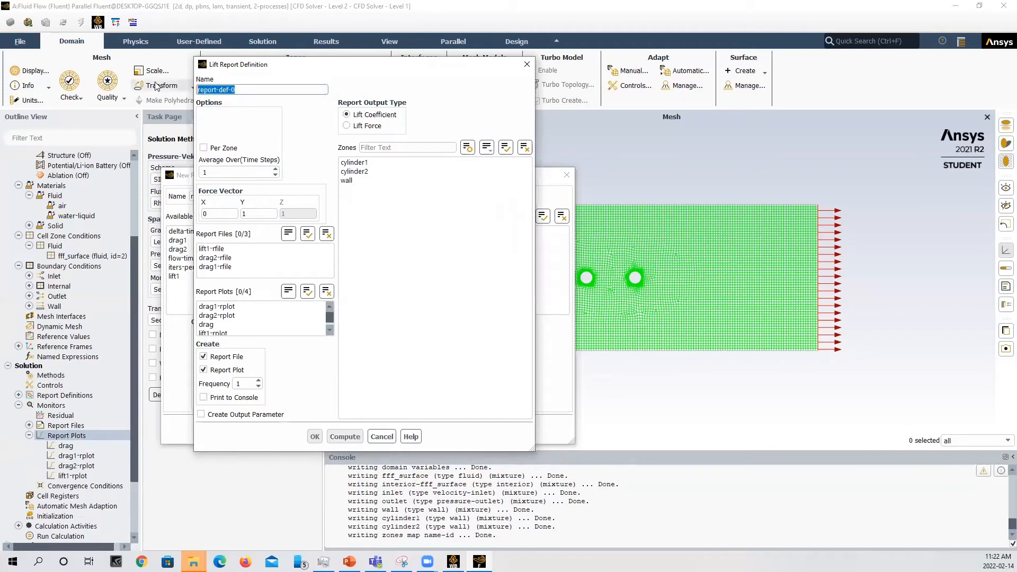
pyautogui.write('lift2')
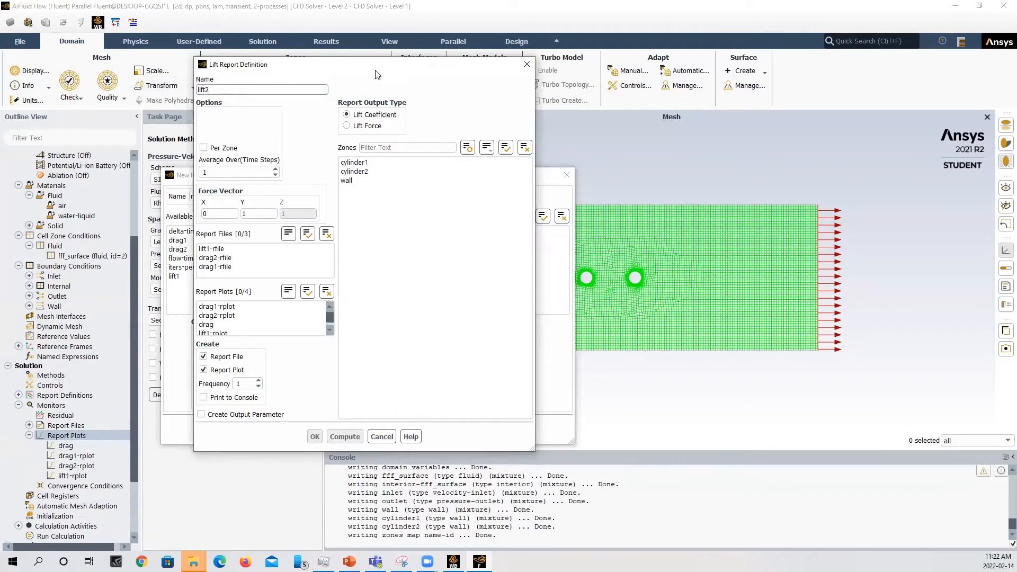
pyautogui.click(355, 171)
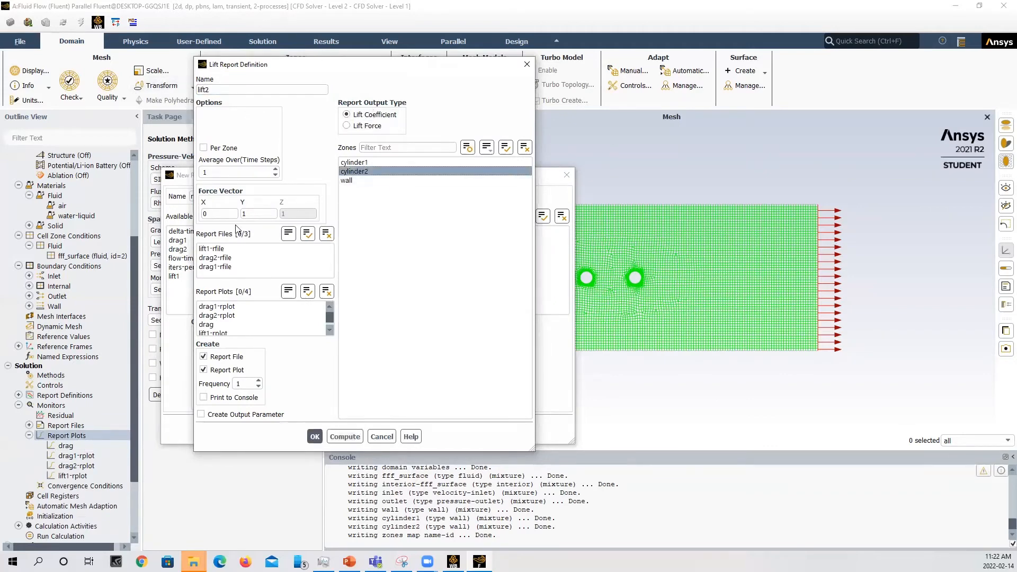
pyautogui.click(215, 398)
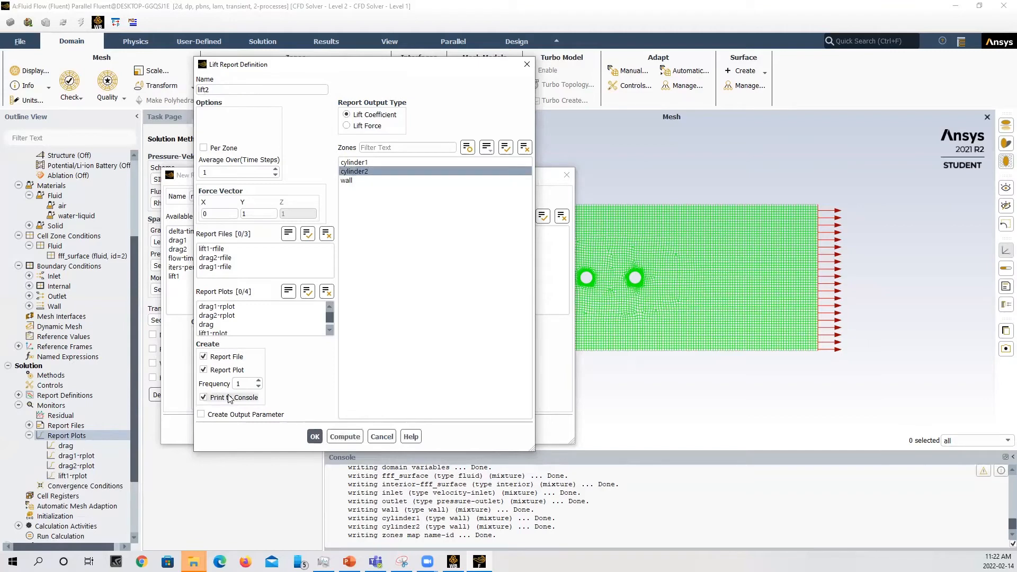
pyautogui.click(316, 437)
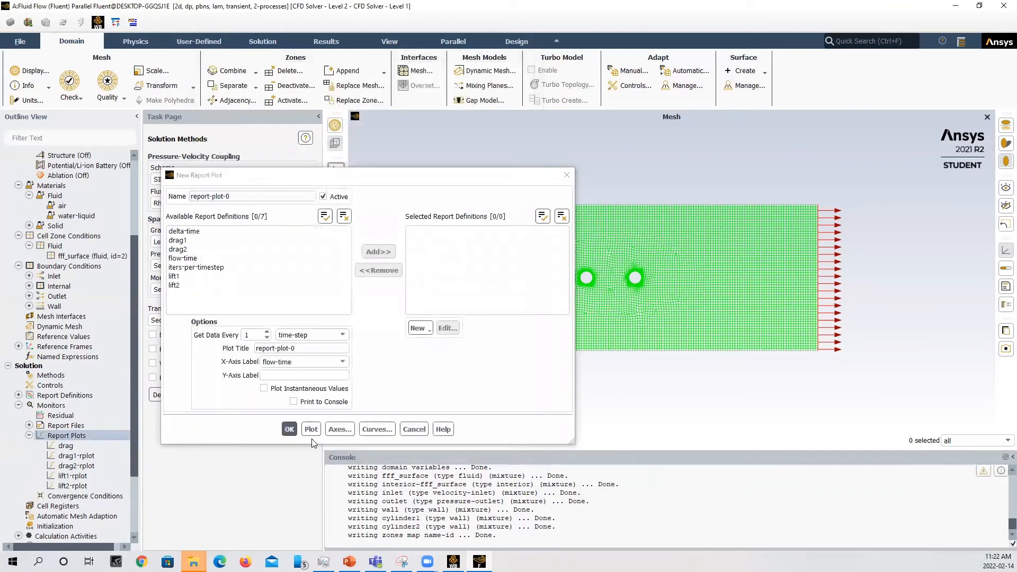
pyautogui.click(290, 429)
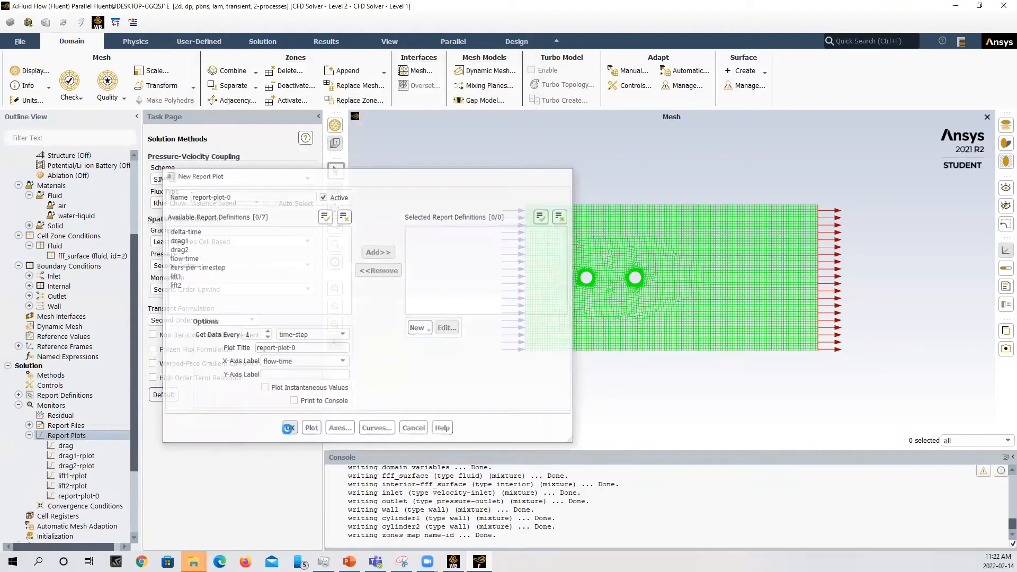
# Step: Add the lift1 and lift2 report definitions to the report plot report-plot-0 and rename the plot lift
pyautogui.scroll(-3, 88, 470)
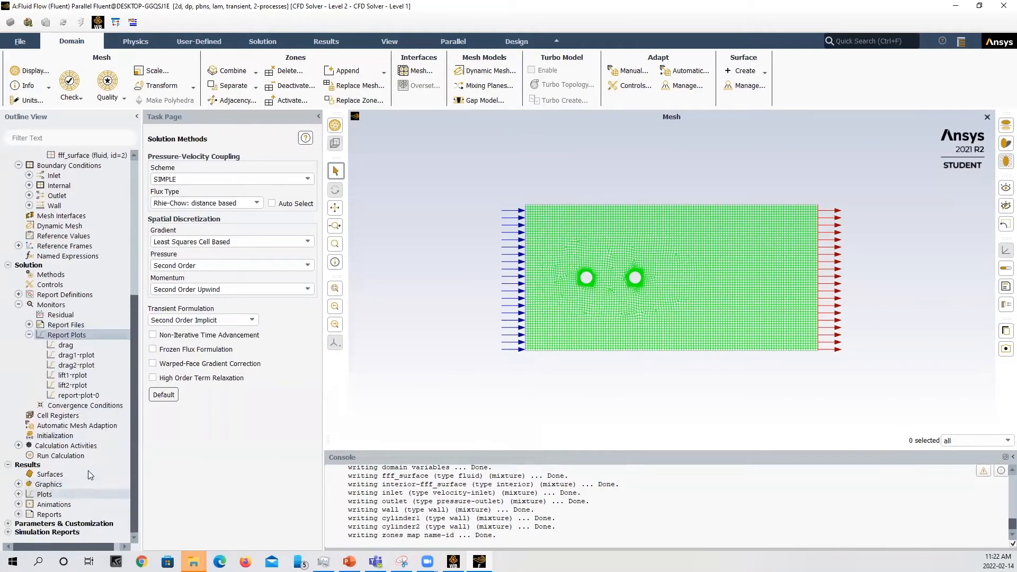
pyautogui.rightClick(75, 398)
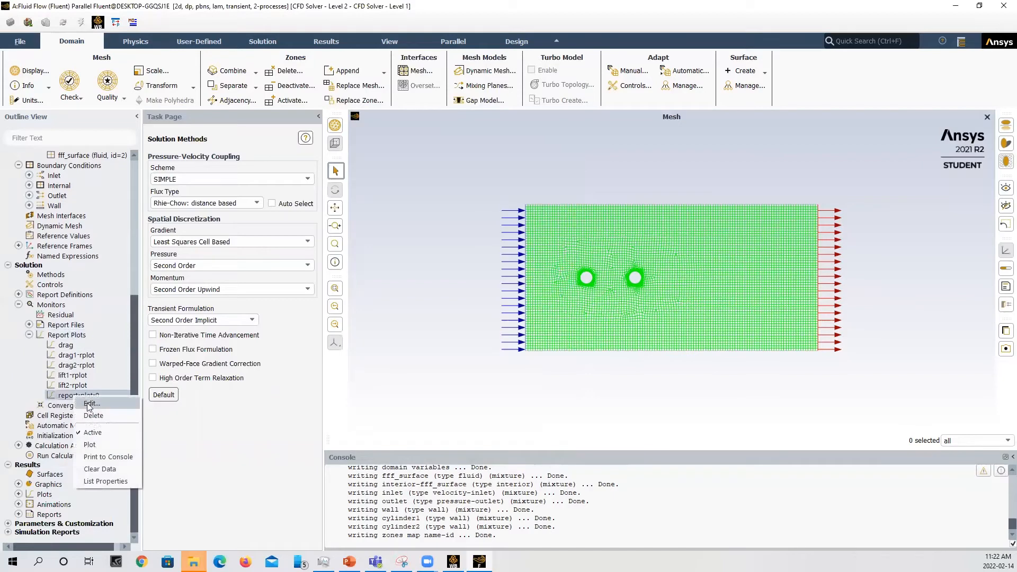
pyautogui.click(91, 403)
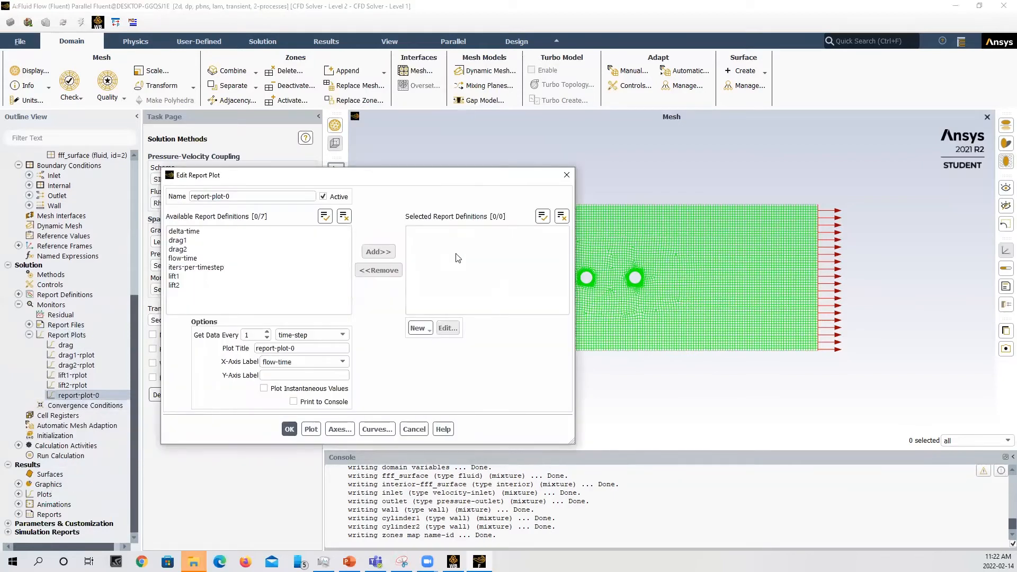
pyautogui.click(211, 276)
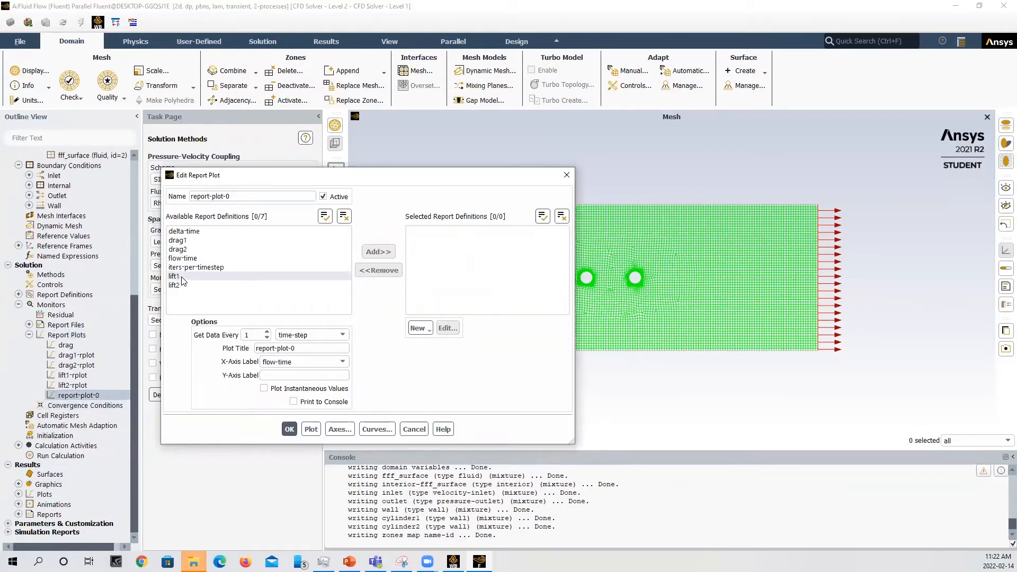
pyautogui.click(378, 251)
pyautogui.click(222, 257)
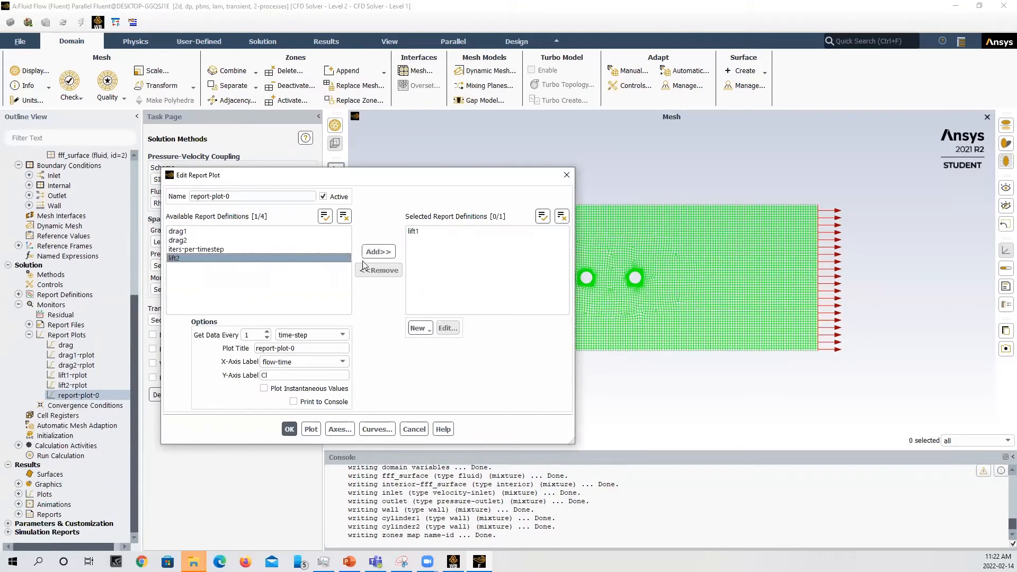
pyautogui.click(376, 253)
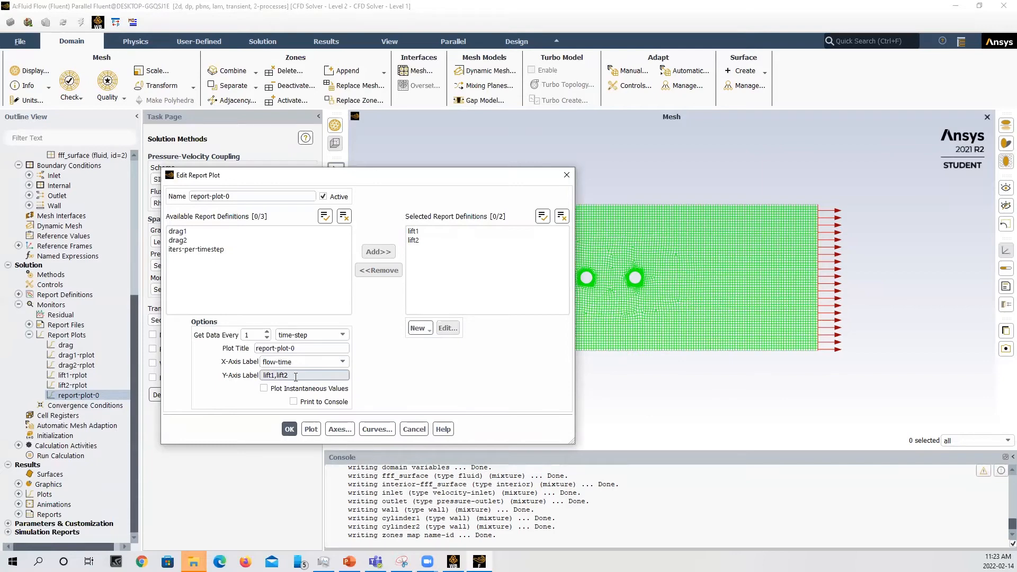
pyautogui.moveTo(235, 196); pyautogui.dragTo(108, 202)
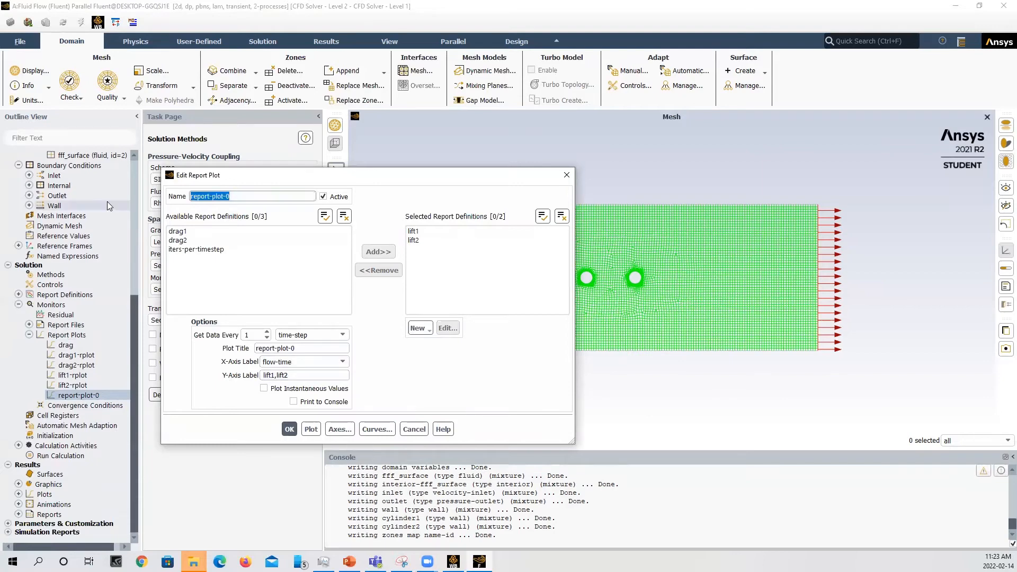
pyautogui.write('lift')
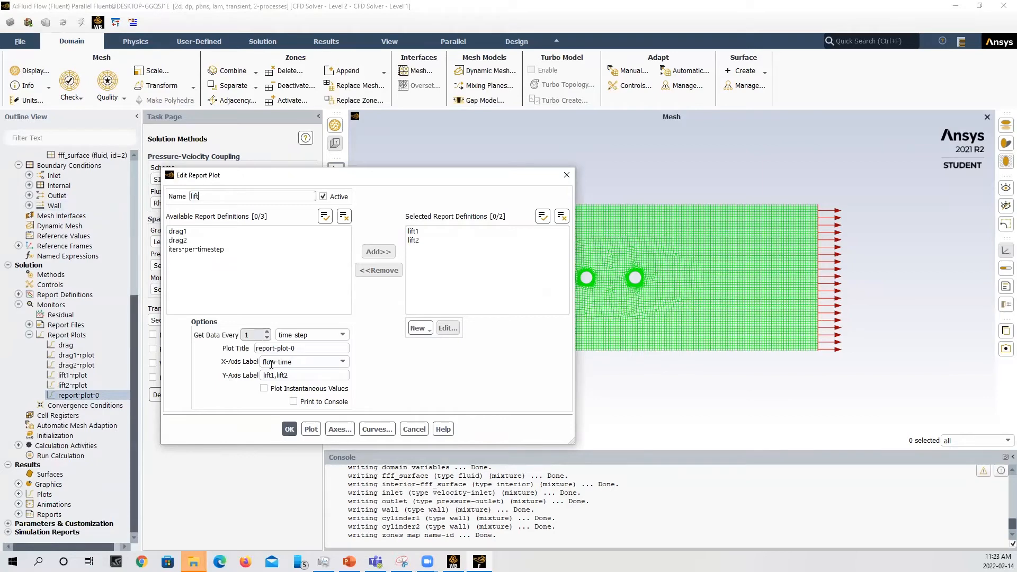
pyautogui.click(289, 429)
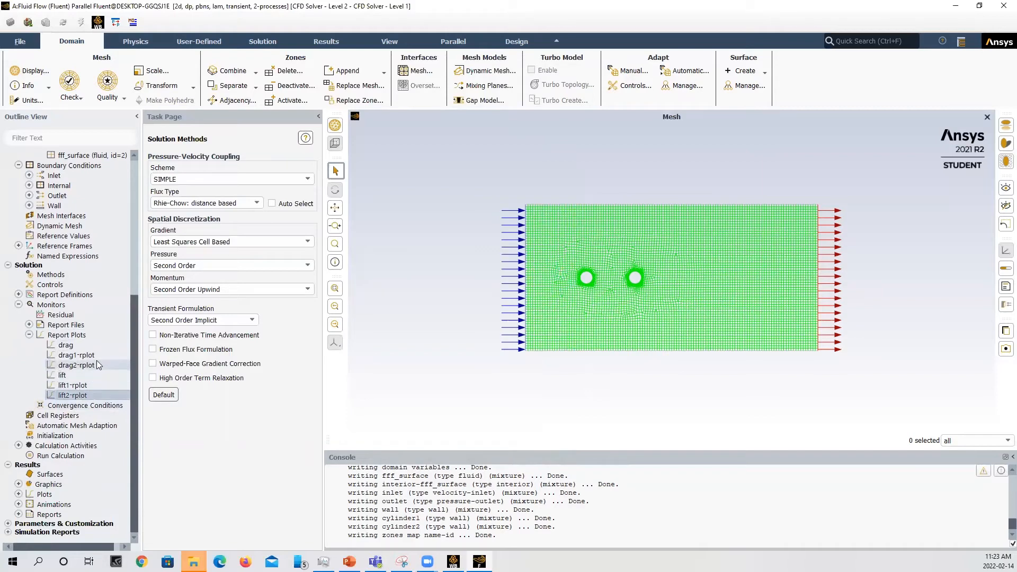
pyautogui.click(66, 346)
pyautogui.click(62, 375)
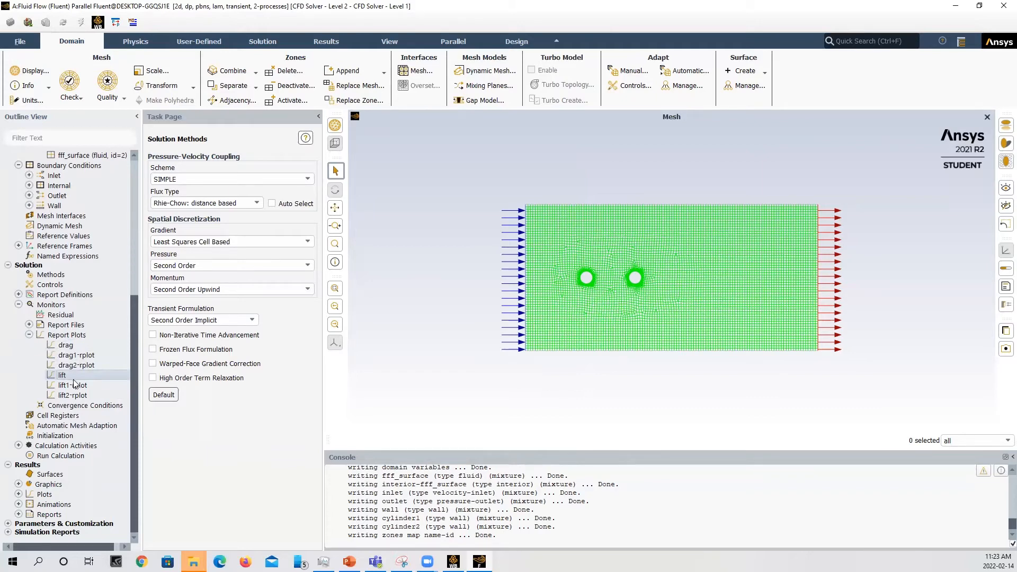
pyautogui.click(66, 375)
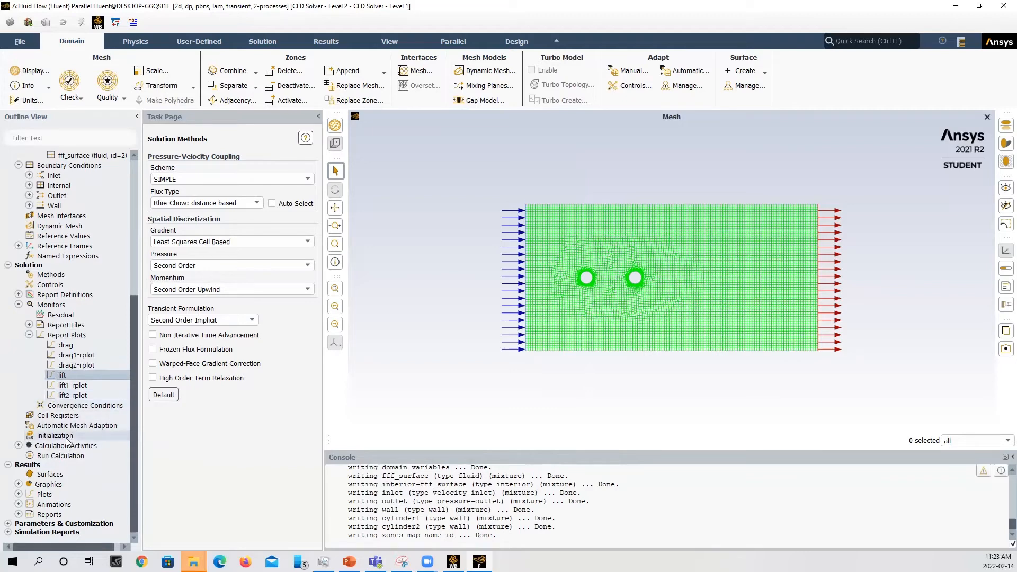
# Step: Initialize the solution with the Hybrid Initialization method
pyautogui.click(66, 438)
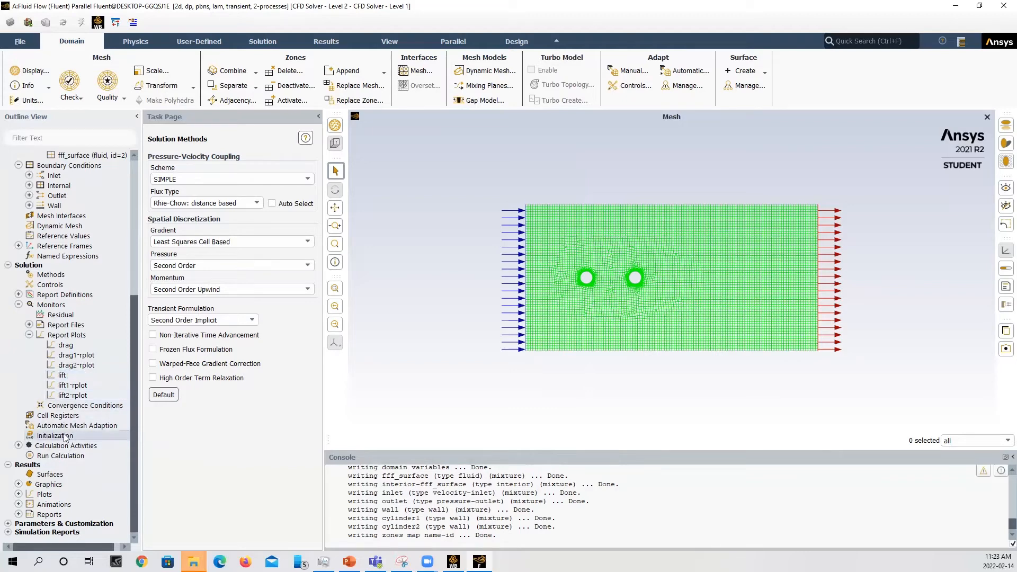
pyautogui.doubleClick(66, 438)
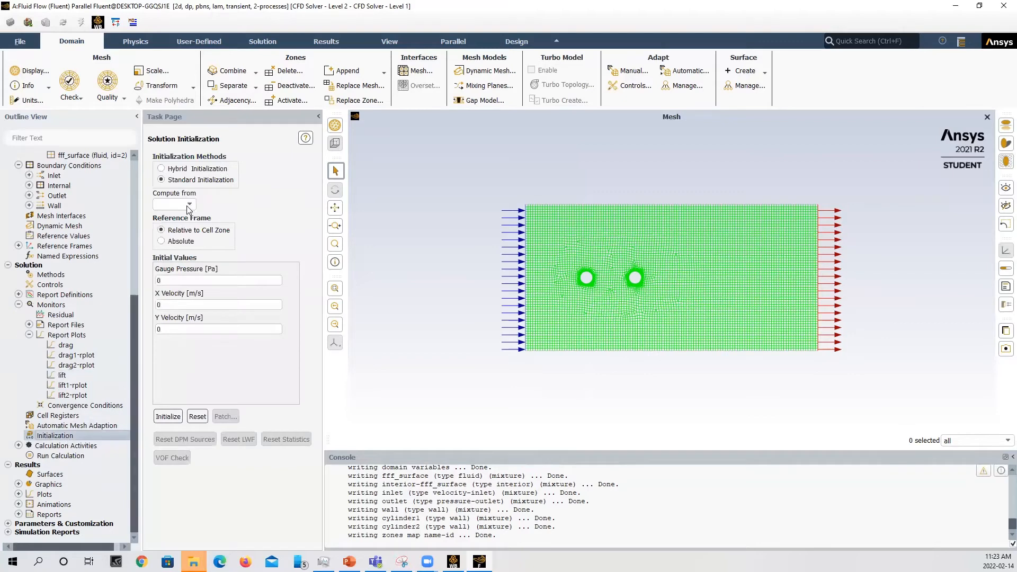
pyautogui.click(162, 169)
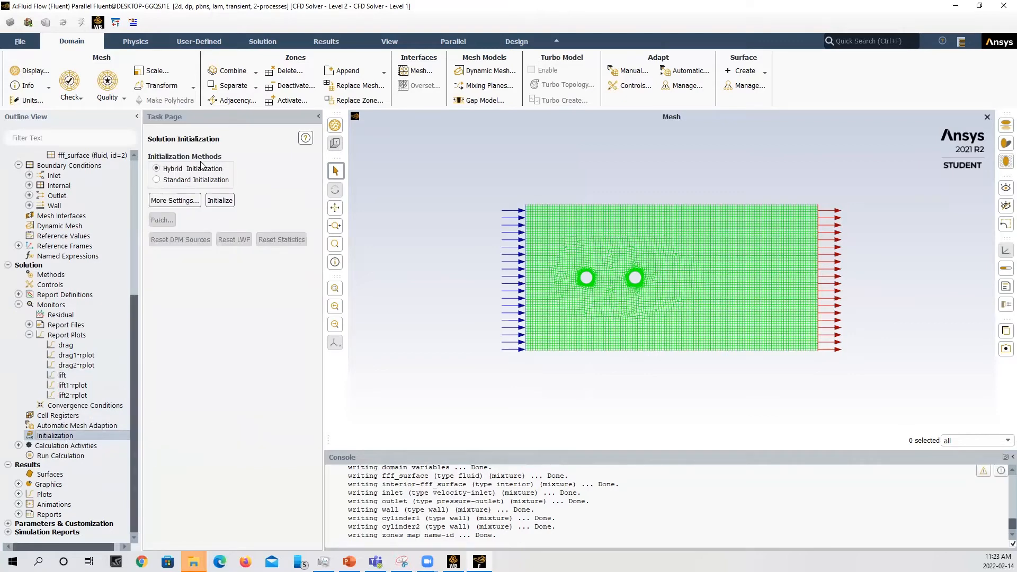
pyautogui.click(220, 200)
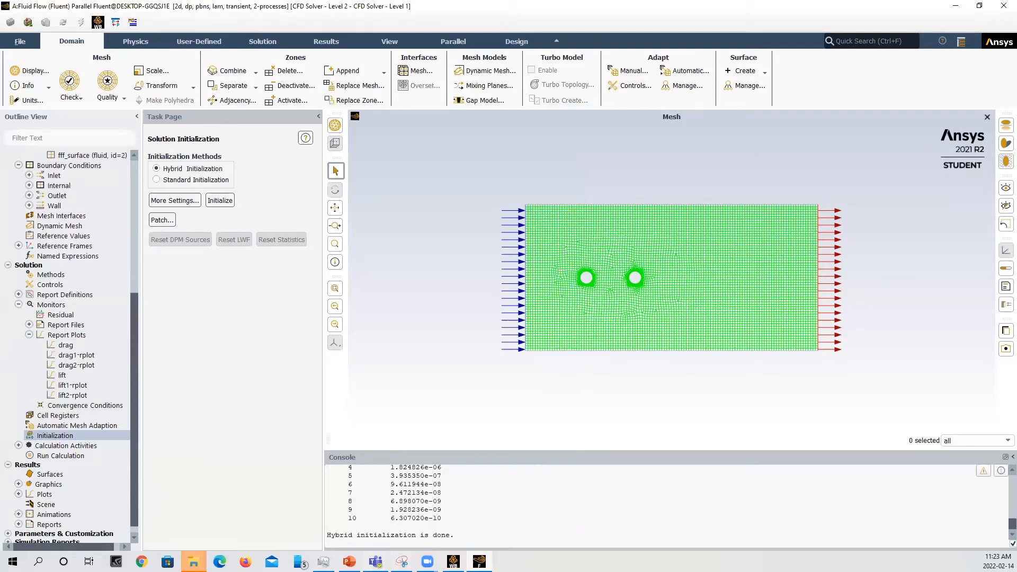
# Step: Set the calculation activities to autosave every 1 time step
pyautogui.doubleClick(59, 445)
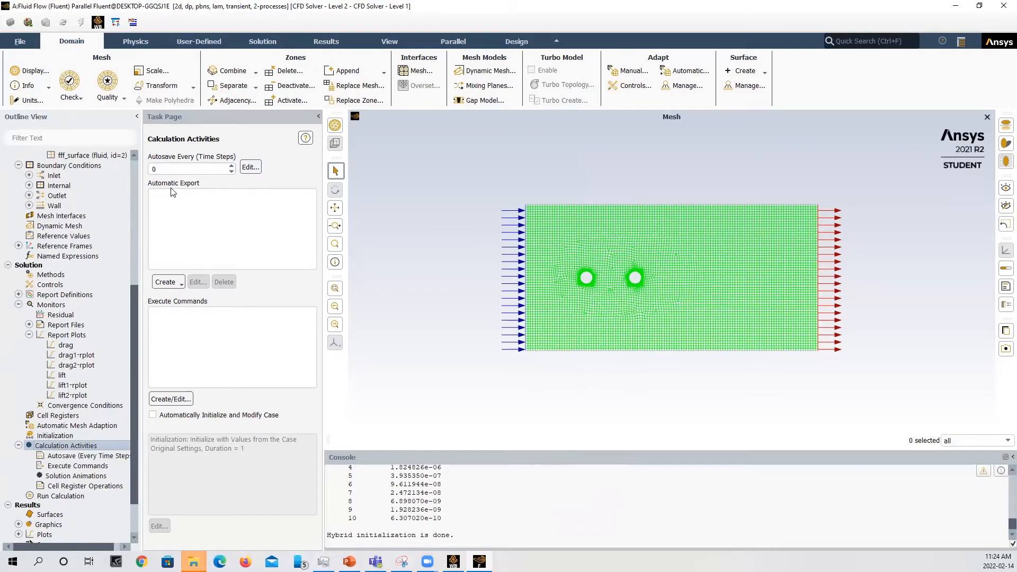
pyautogui.click(198, 170)
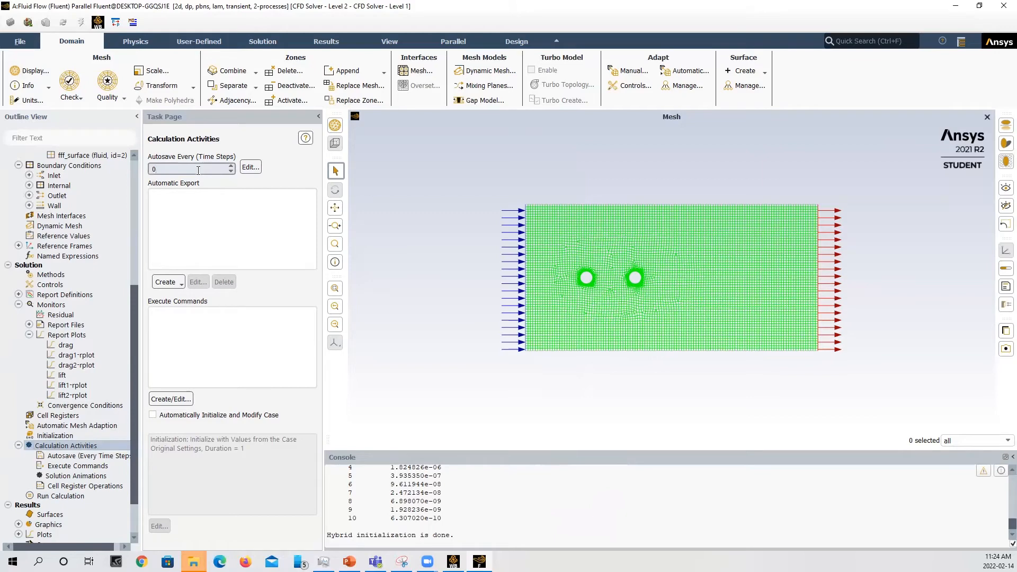
pyautogui.press('BackSpace')
pyautogui.write('1')
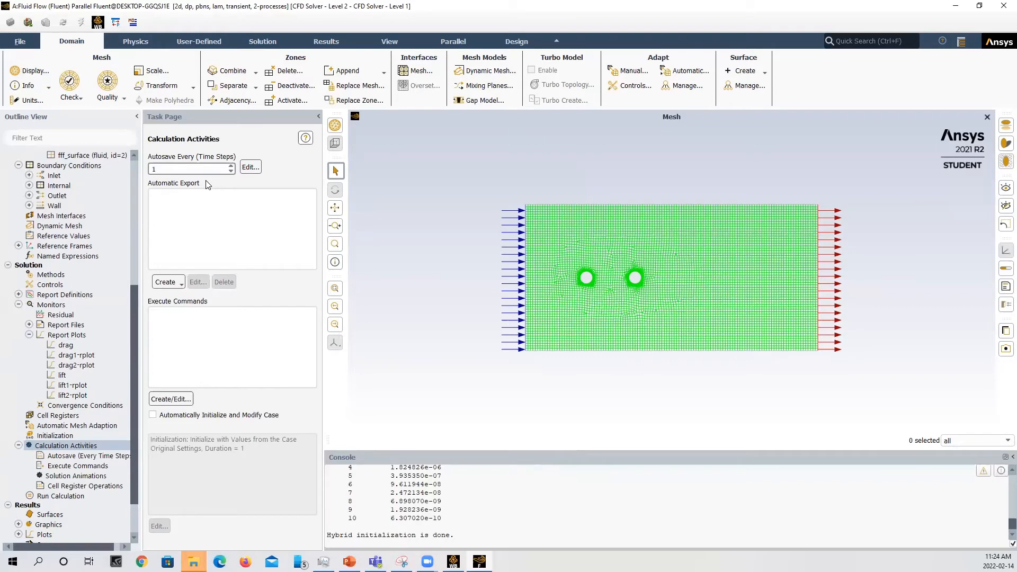
# Step: Run the calculation for 3000 time steps with a time step size of 500 s, and acknowledge its completion
pyautogui.click(52, 499)
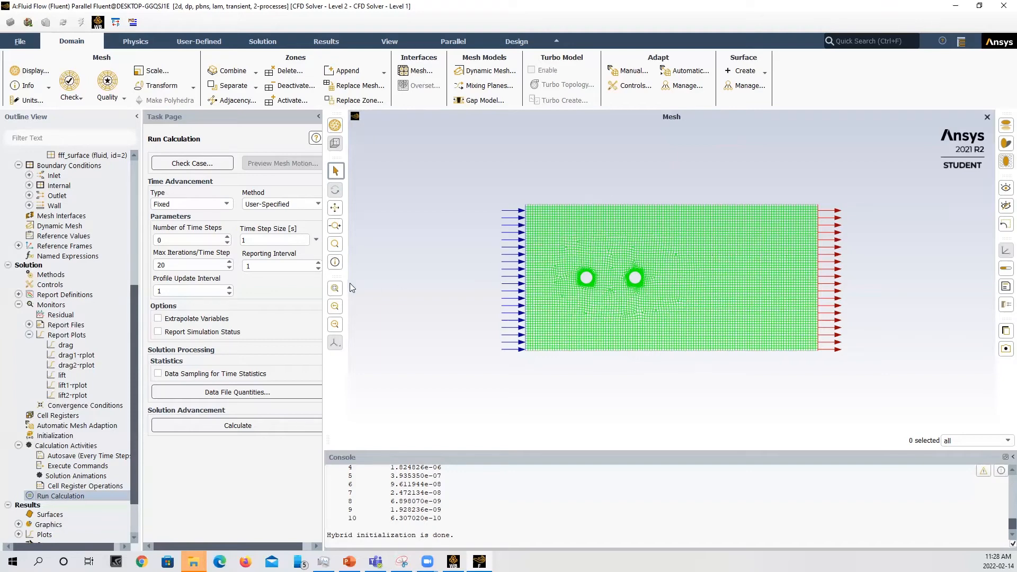
pyautogui.doubleClick(285, 240)
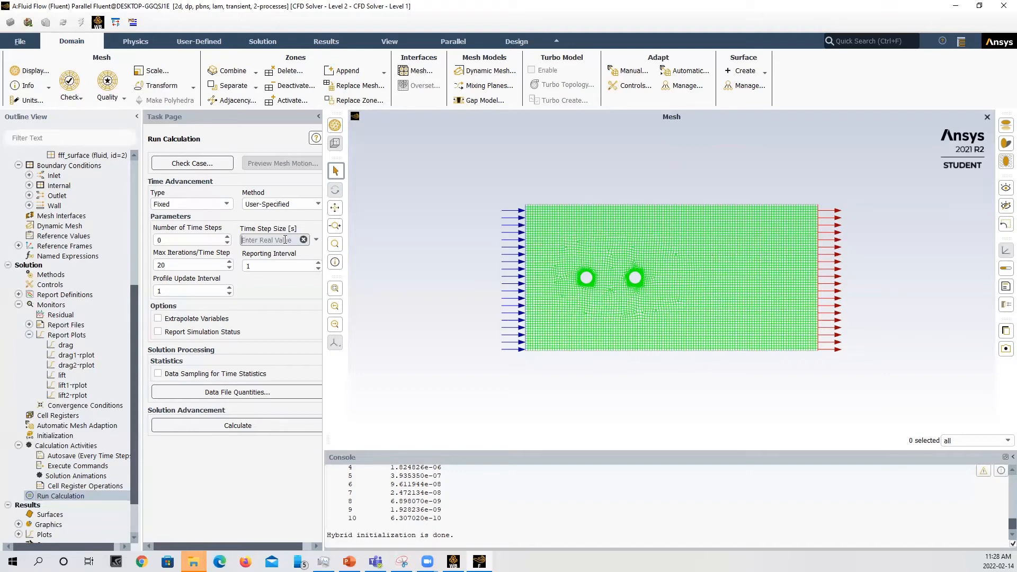
pyautogui.write('500')
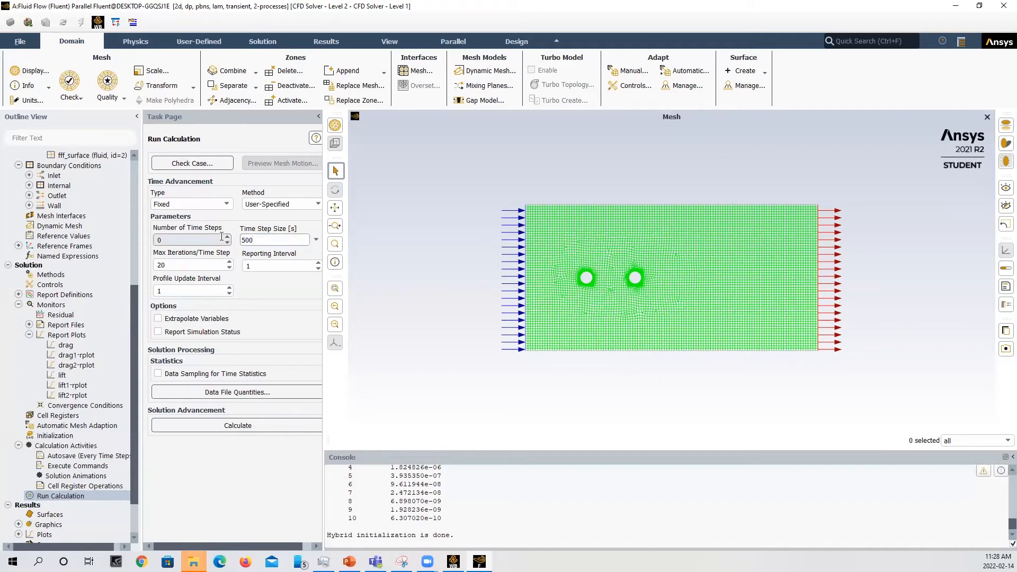
pyautogui.doubleClick(155, 241)
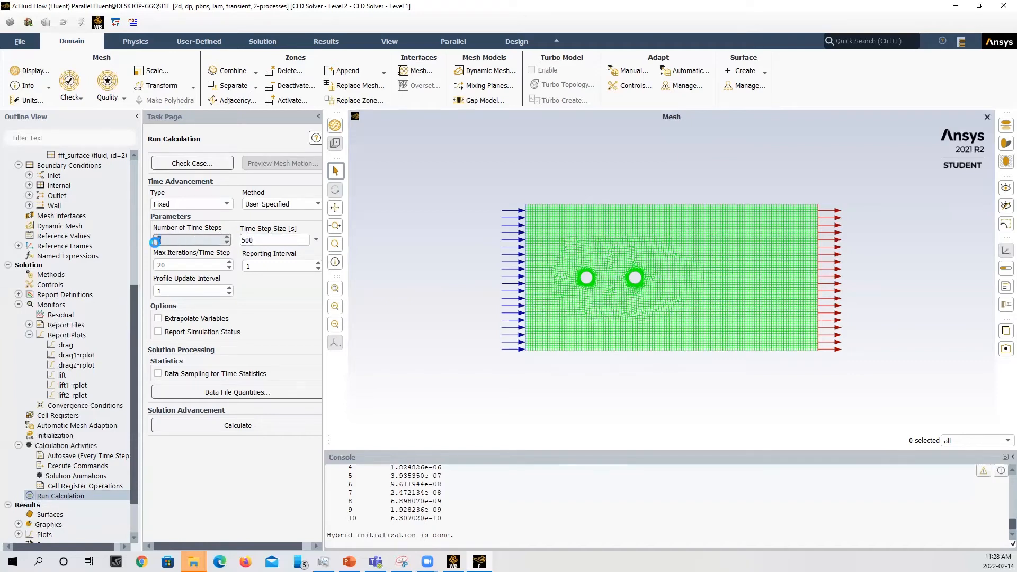
pyautogui.write('3000')
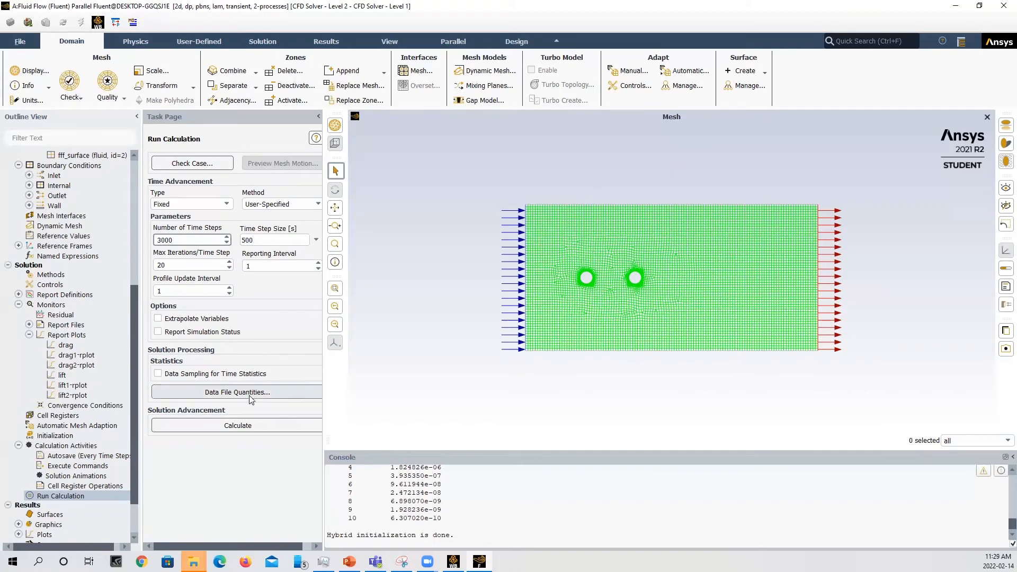
pyautogui.click(249, 425)
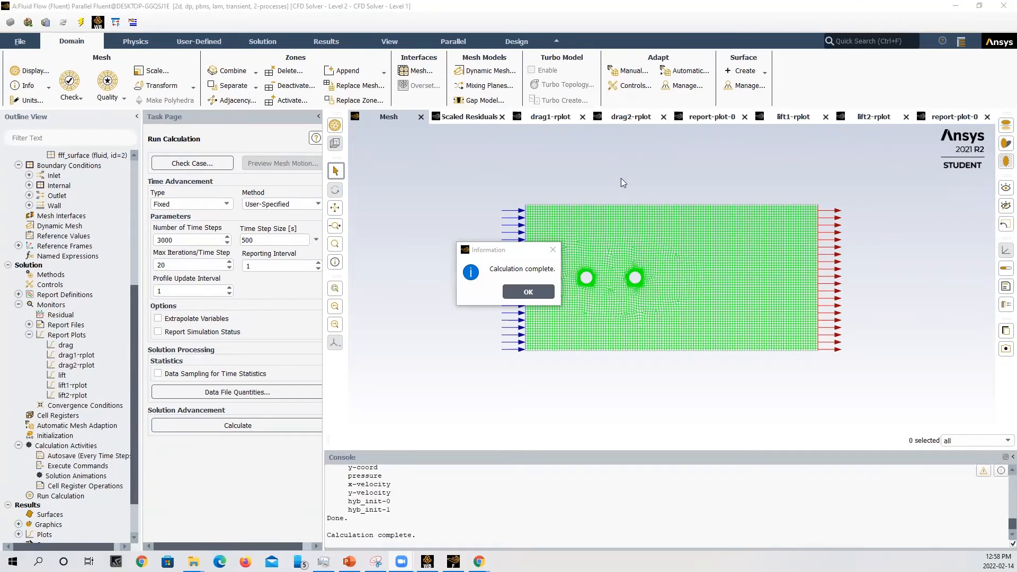
pyautogui.click(533, 291)
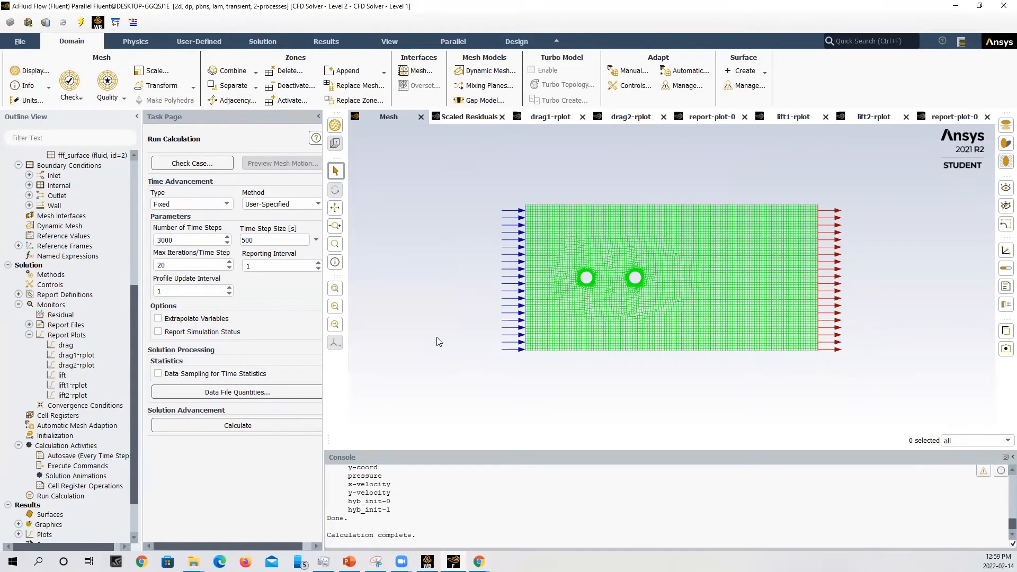
# Step: Examine the combined lift plot and the combined drag plot of the two cylinders over flow time
pyautogui.click(956, 116)
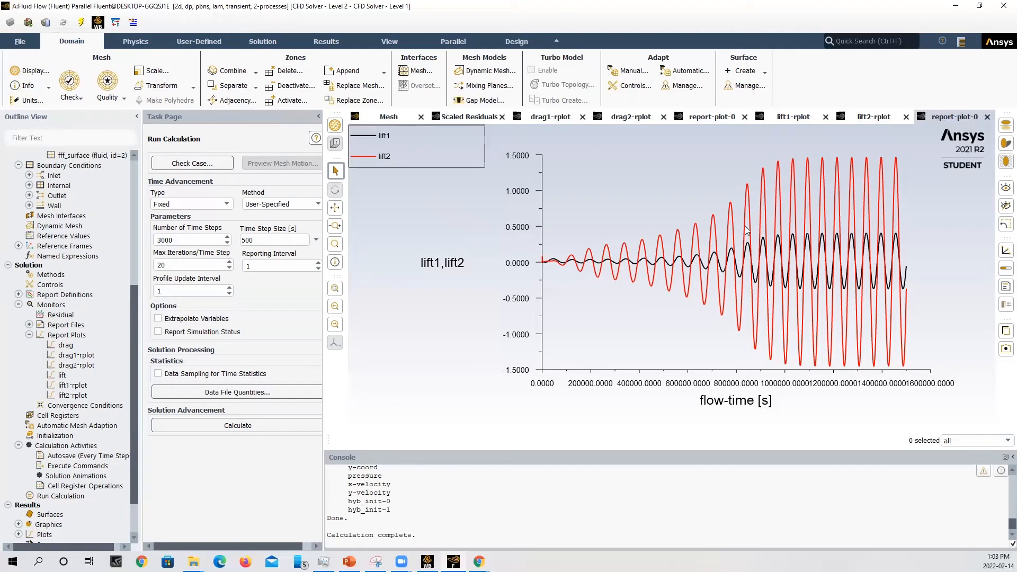
pyautogui.click(692, 120)
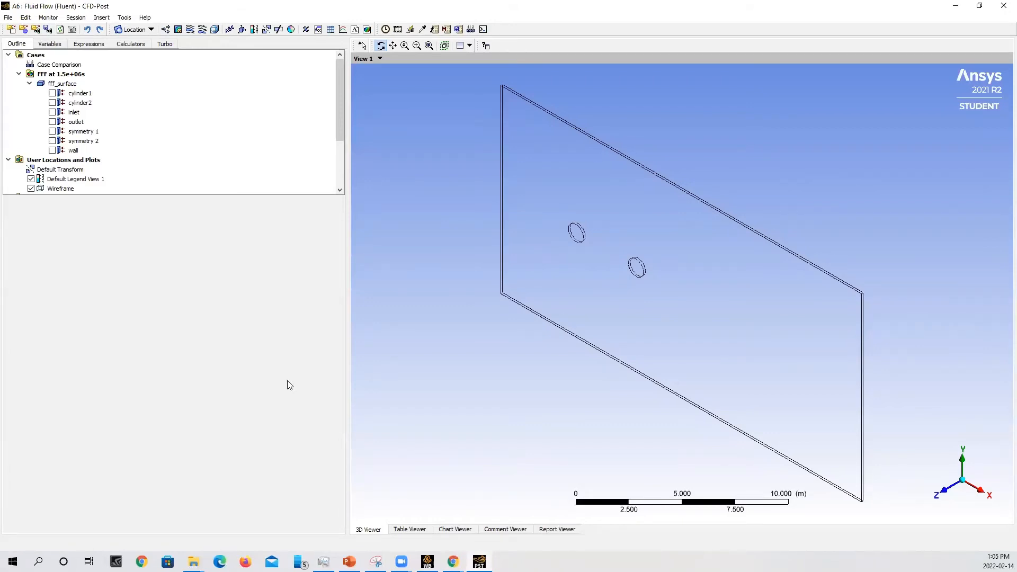
# Step: In CFD-Post, insert a contour plot named Contour 1 and locate it on symmetry 1
pyautogui.click(948, 494)
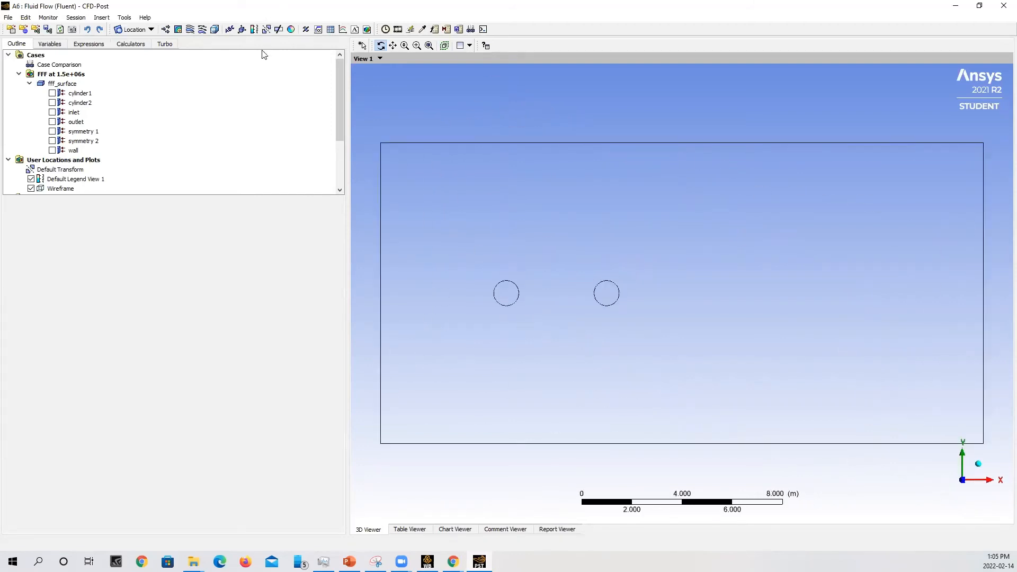
pyautogui.click(178, 30)
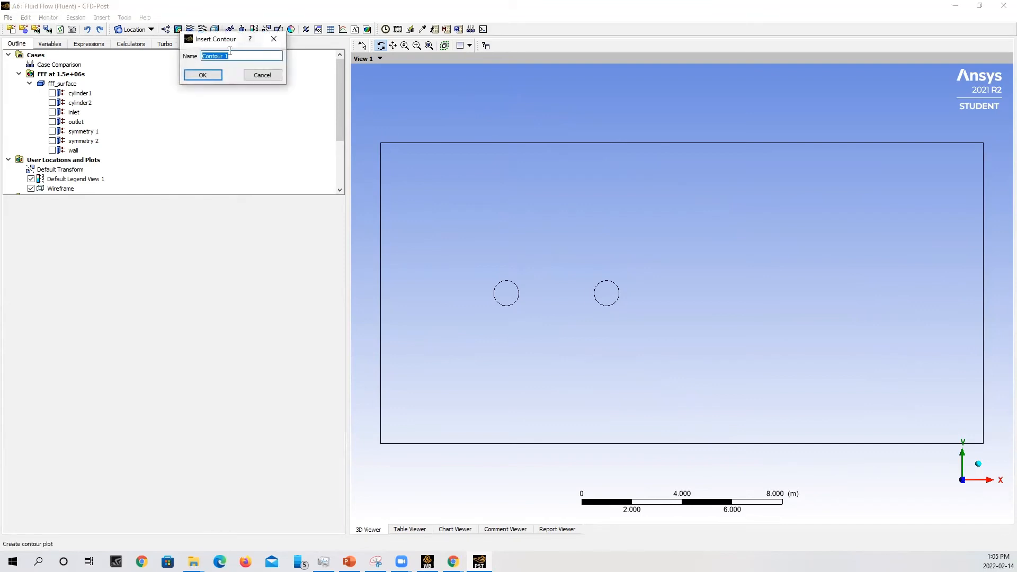
pyautogui.click(207, 77)
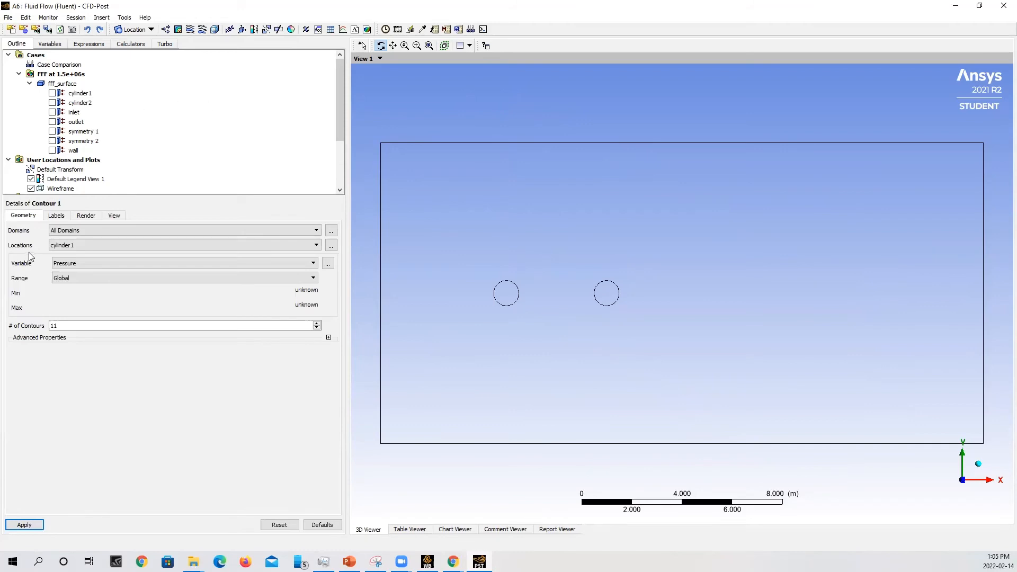
pyautogui.click(58, 247)
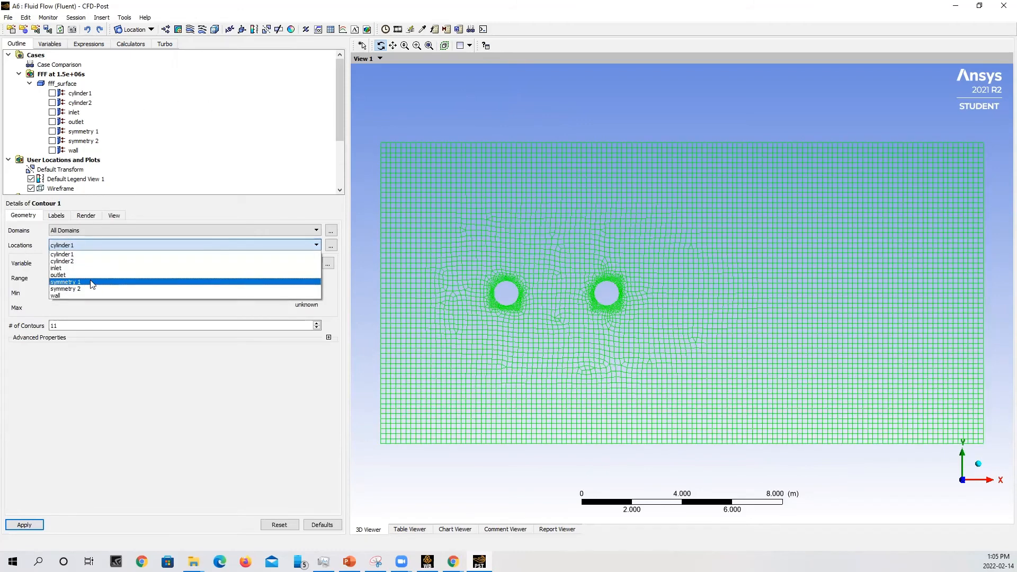
pyautogui.click(93, 282)
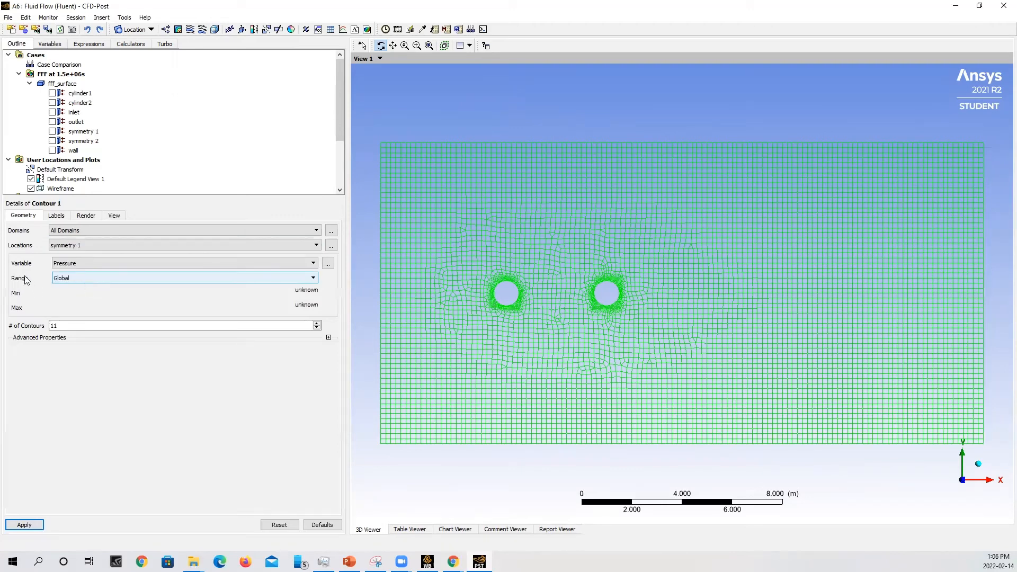
# Step: Set Contour 1 to plot the variable Velocity u with 100 contours, and apply it
pyautogui.click(63, 264)
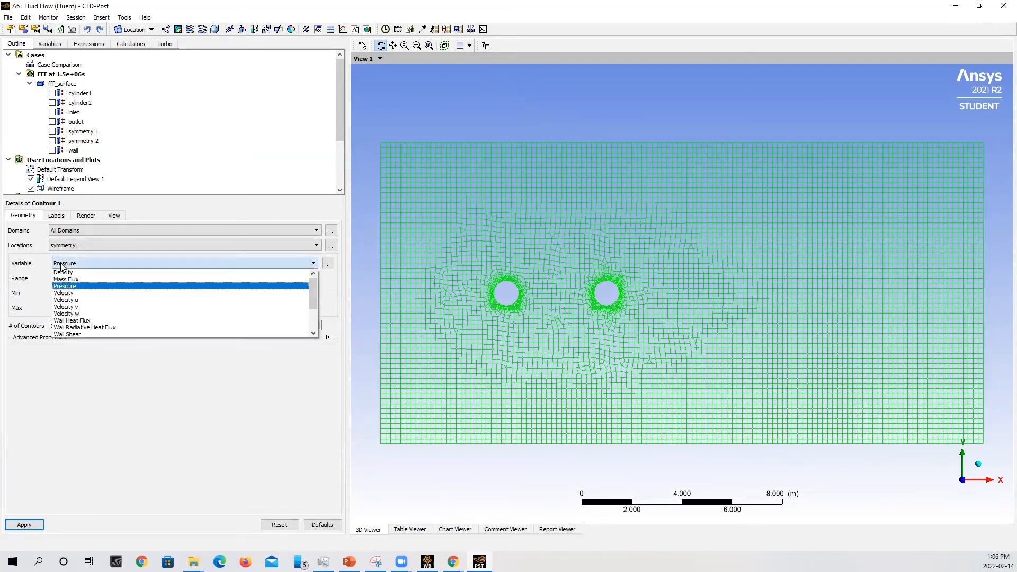
pyautogui.click(84, 300)
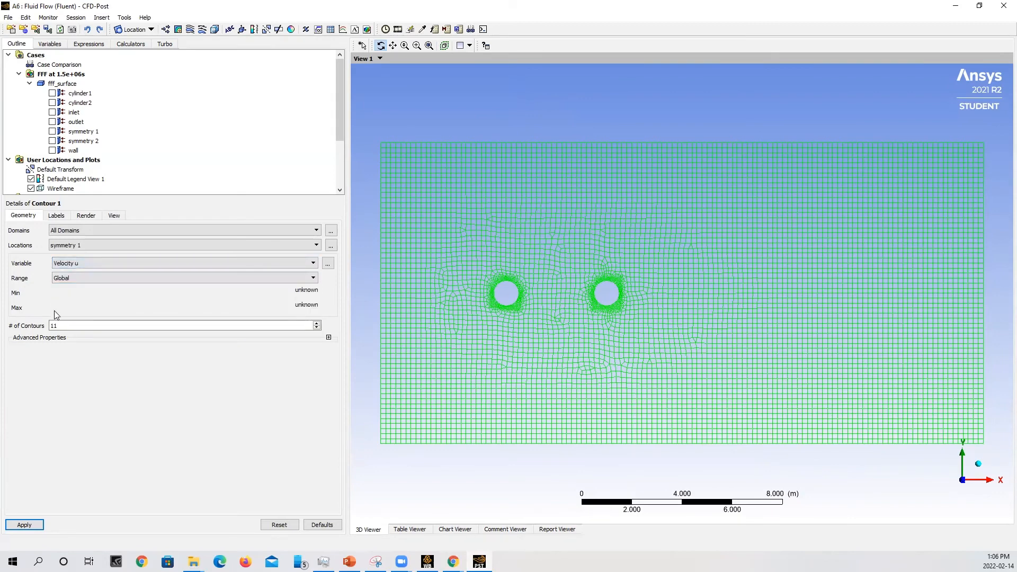
pyautogui.click(102, 262)
pyautogui.click(93, 300)
pyautogui.click(89, 321)
pyautogui.doubleClick(89, 321)
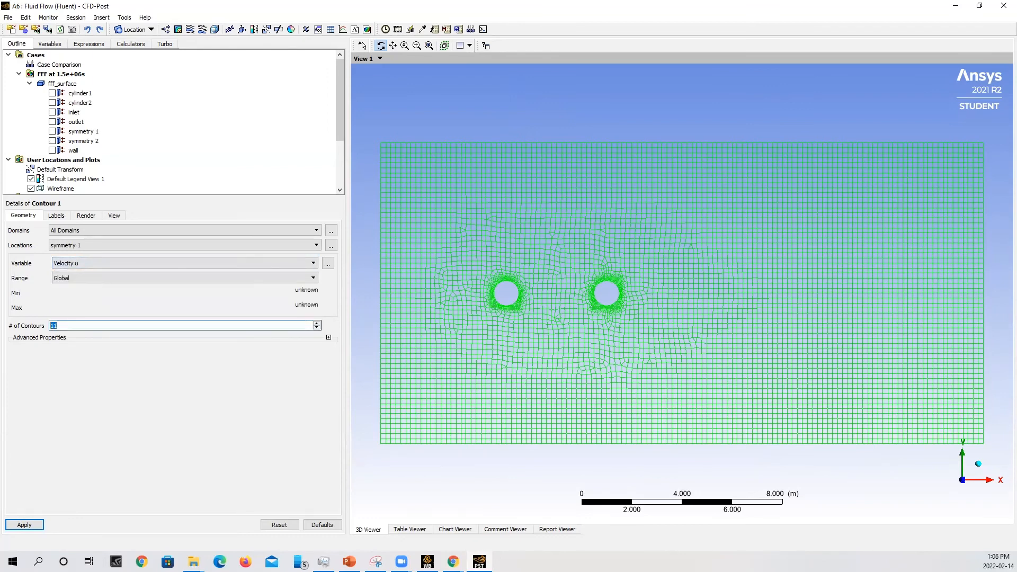
pyautogui.write('100')
pyautogui.click(34, 523)
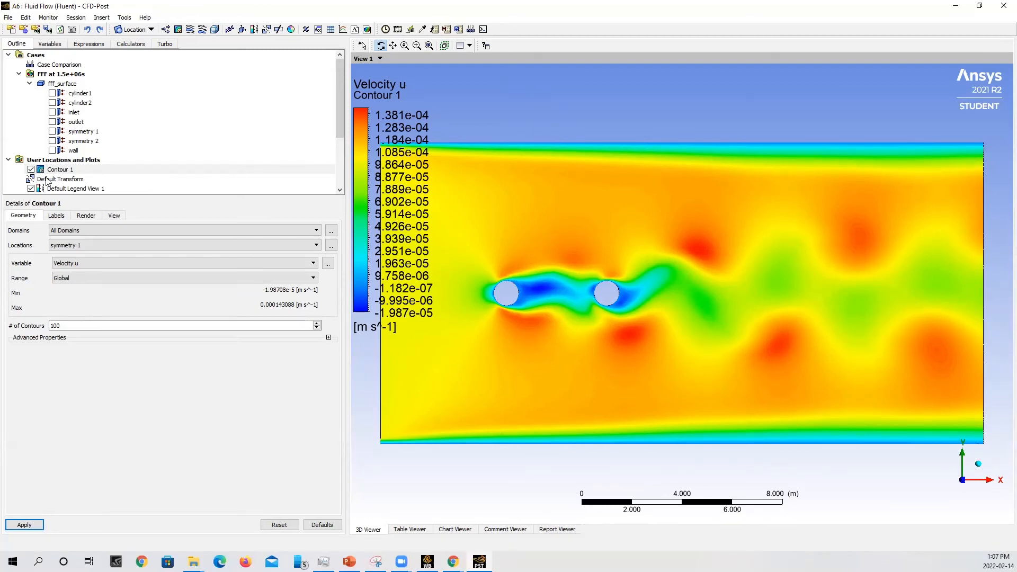
# Step: Hide Contour 1 and insert a streamline plot named Streamline 1
pyautogui.click(31, 169)
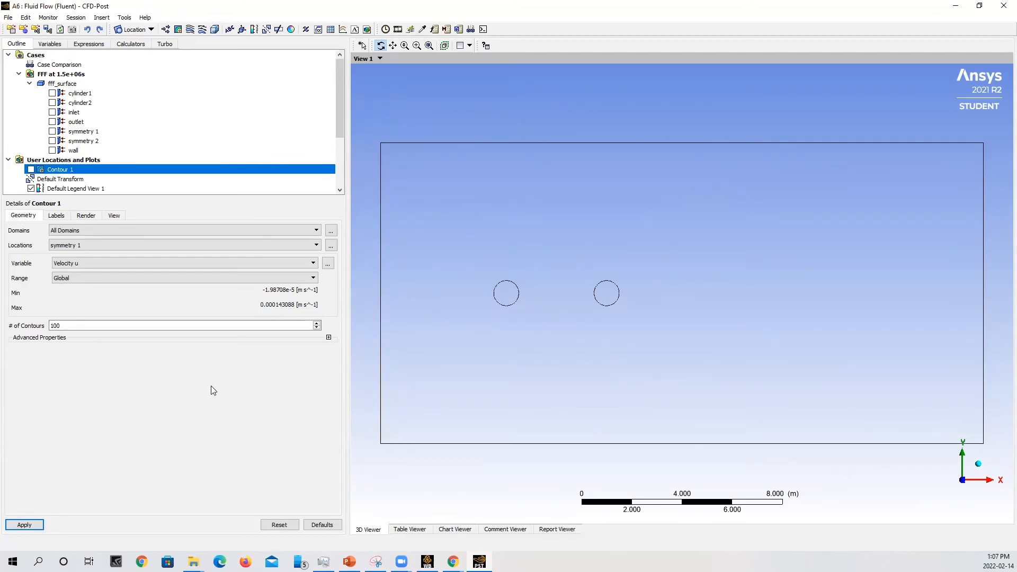
pyautogui.click(191, 30)
pyautogui.click(190, 30)
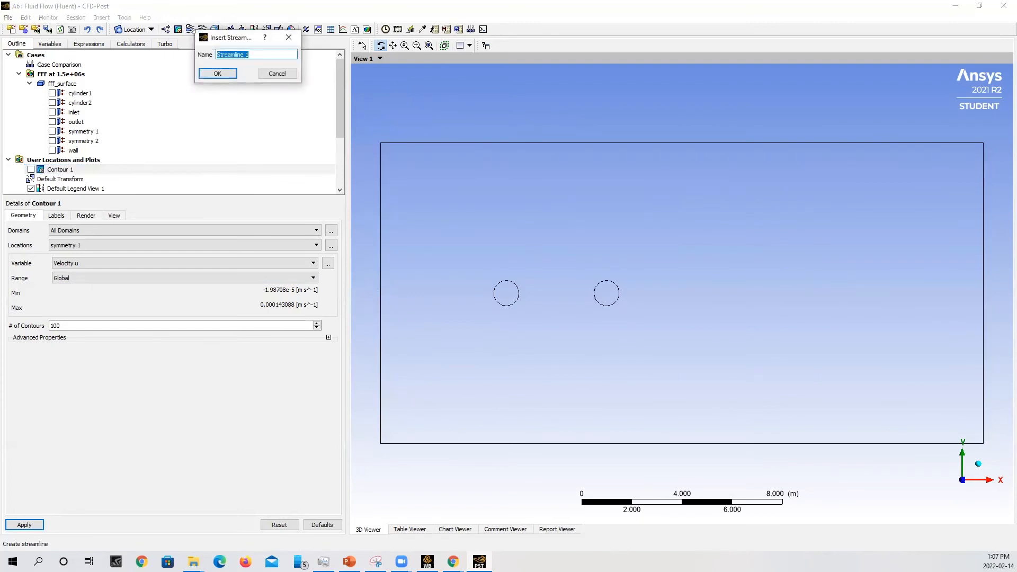
pyautogui.click(217, 73)
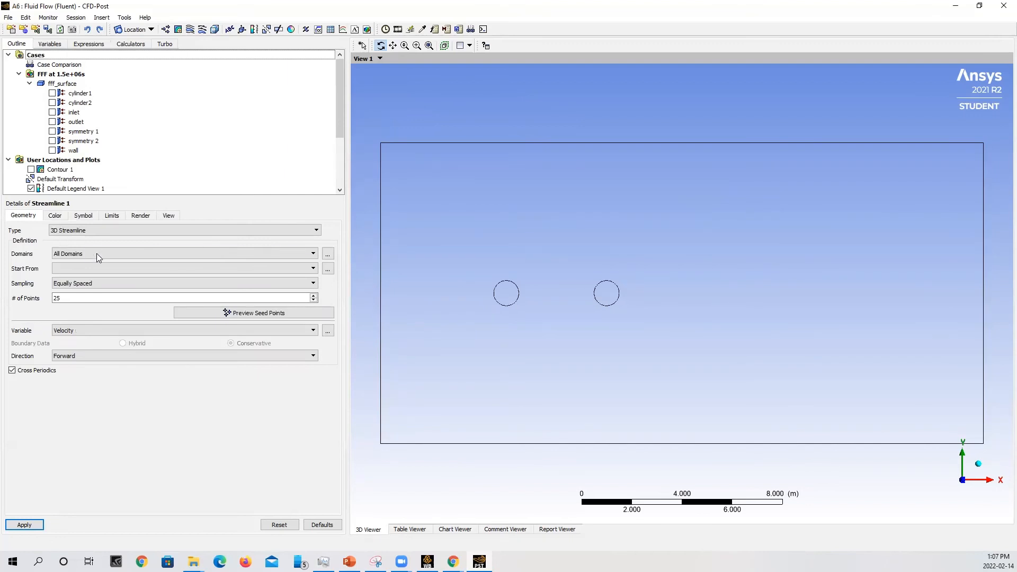
# Step: Start Streamline 1 from the inlet with 100 equally spaced points, and apply it
pyautogui.click(67, 269)
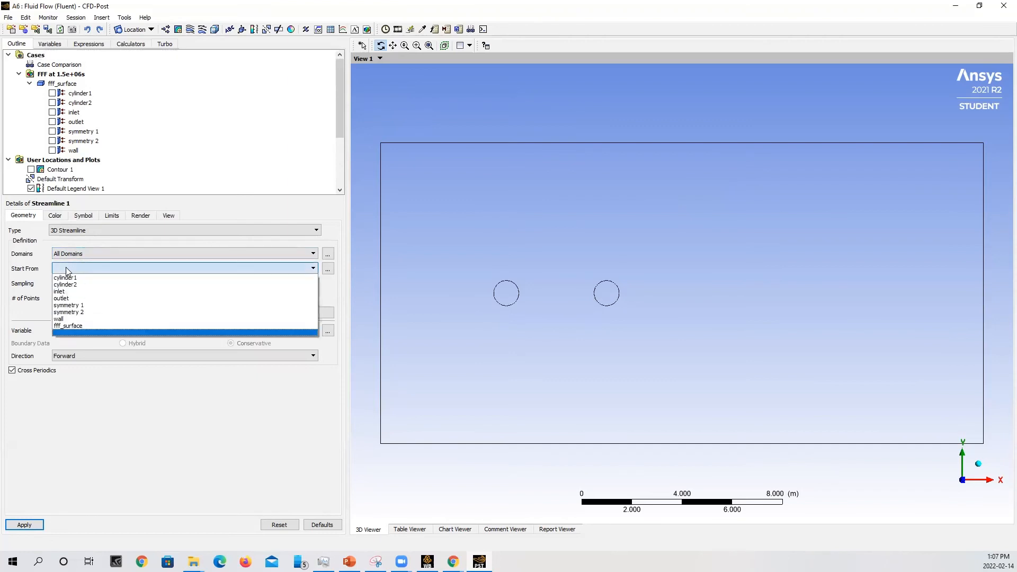
pyautogui.click(79, 291)
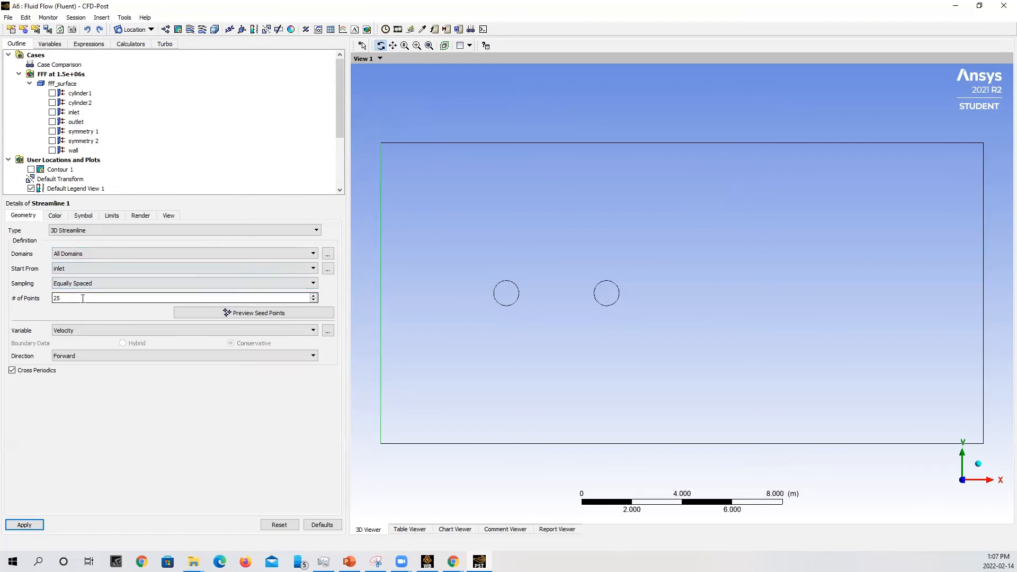
pyautogui.moveTo(82, 299); pyautogui.dragTo(51, 299)
pyautogui.write('1')
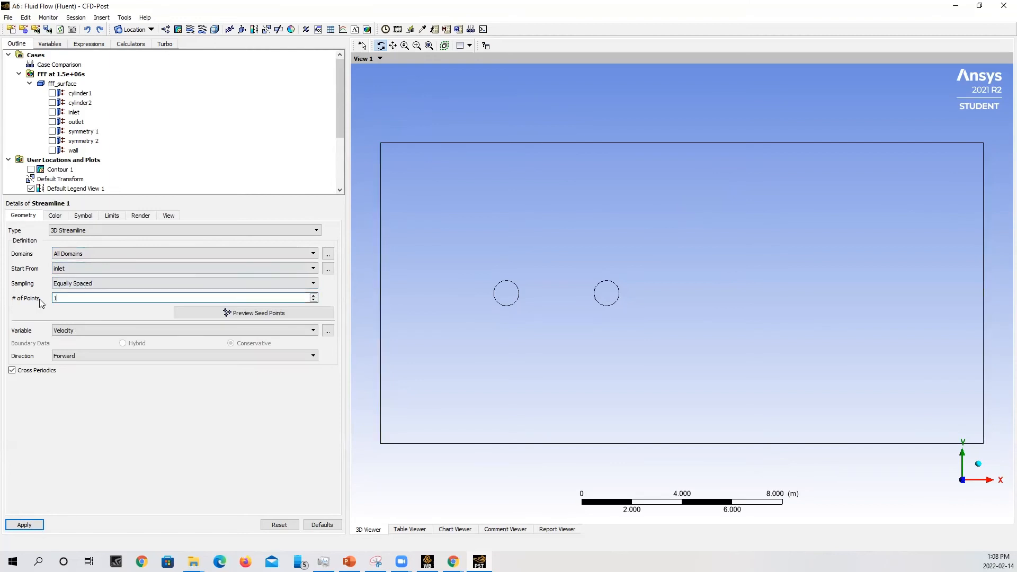
pyautogui.write('00')
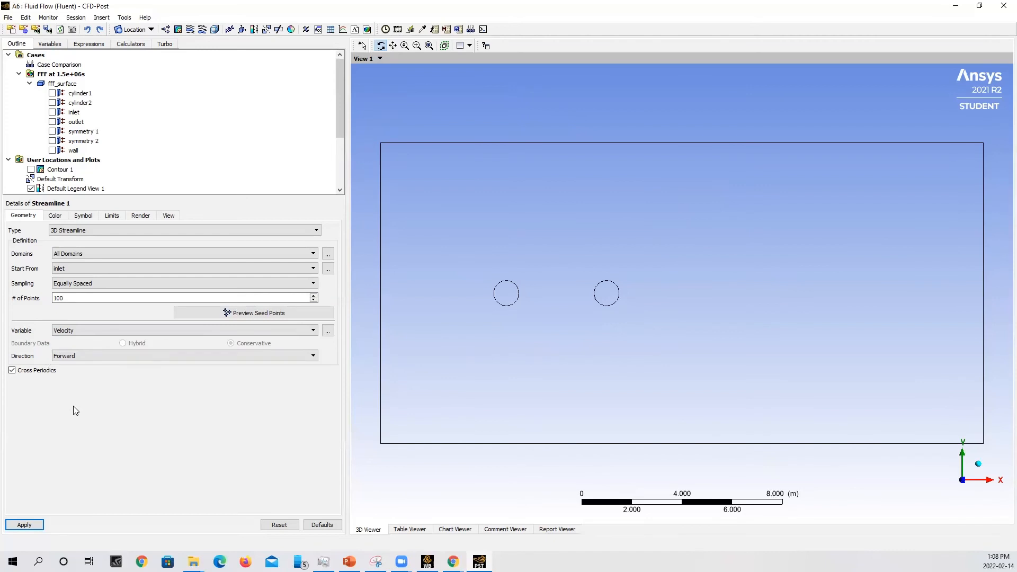
pyautogui.click(30, 524)
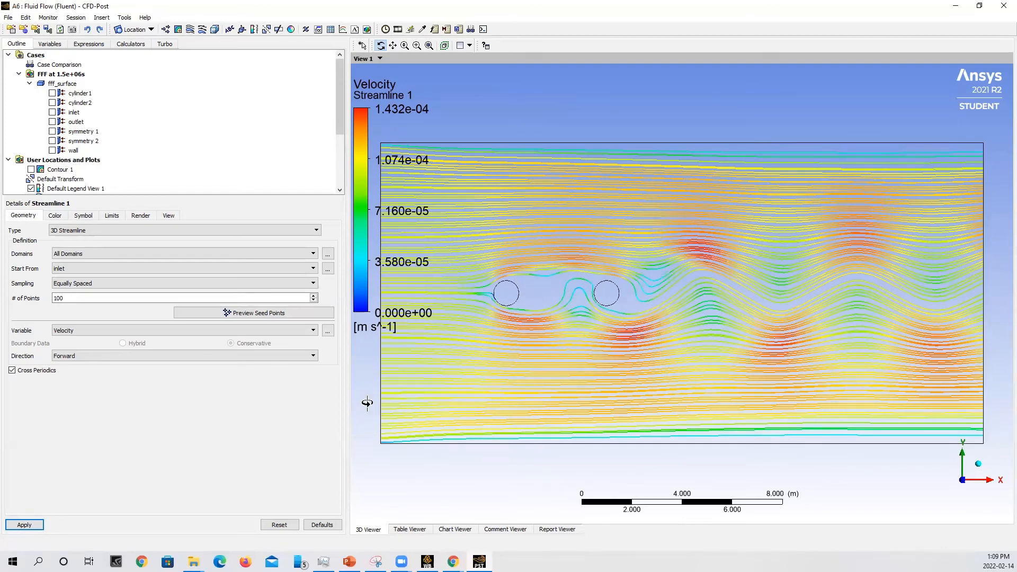
# Step: Increase the number of points of Streamline 1 to 250 and apply the change
pyautogui.click(78, 297)
pyautogui.moveTo(78, 297); pyautogui.dragTo(15, 306)
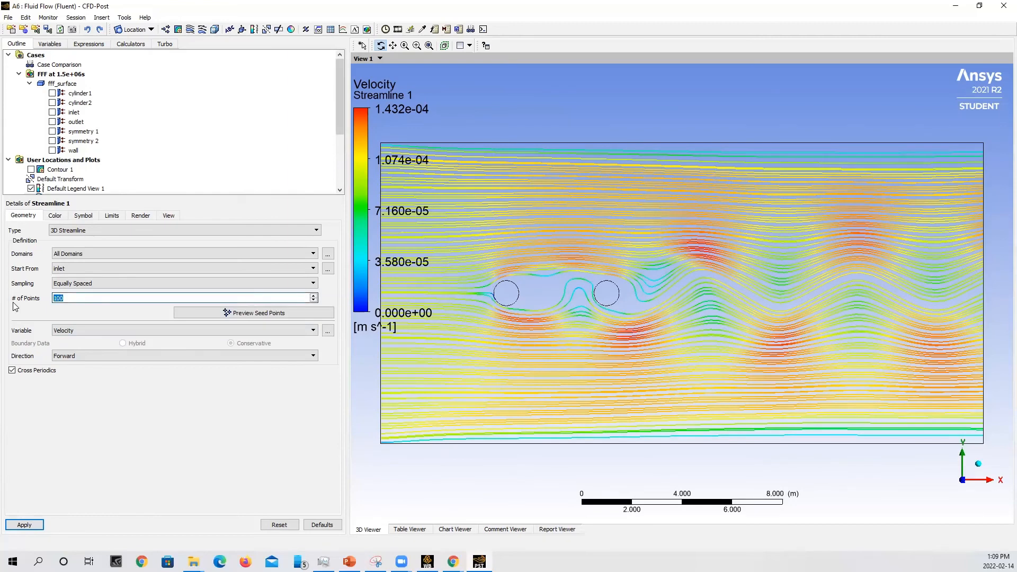
pyautogui.write('250')
pyautogui.click(24, 525)
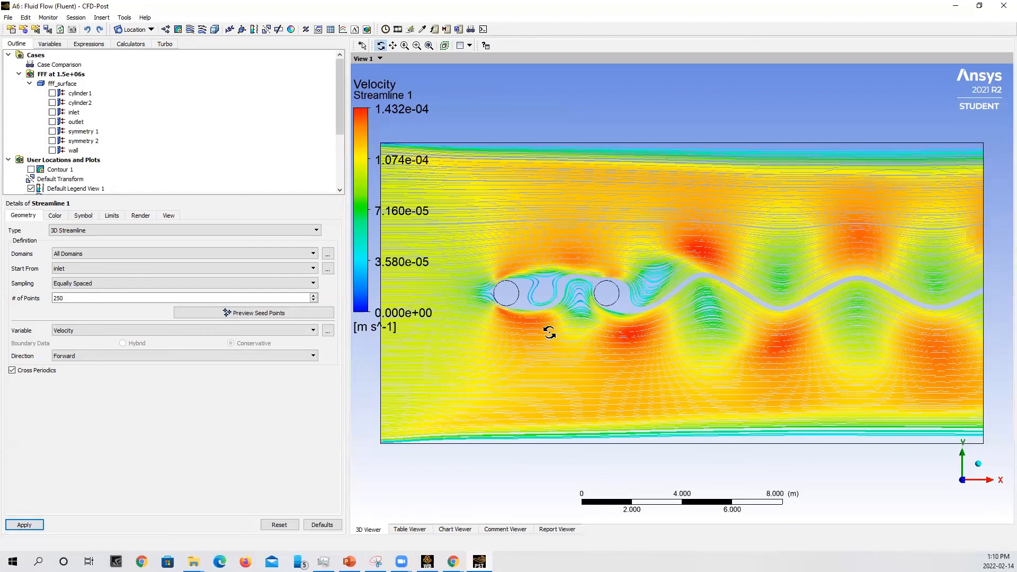
# Step: Show Contour 1 again and hide Streamline 1
pyautogui.click(31, 169)
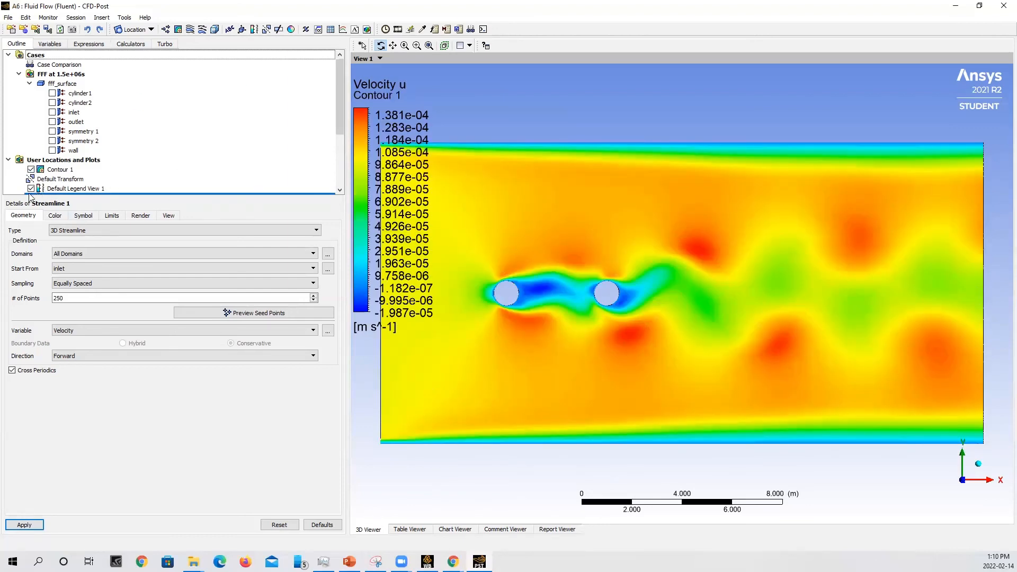
pyautogui.scroll(-2, 53, 175)
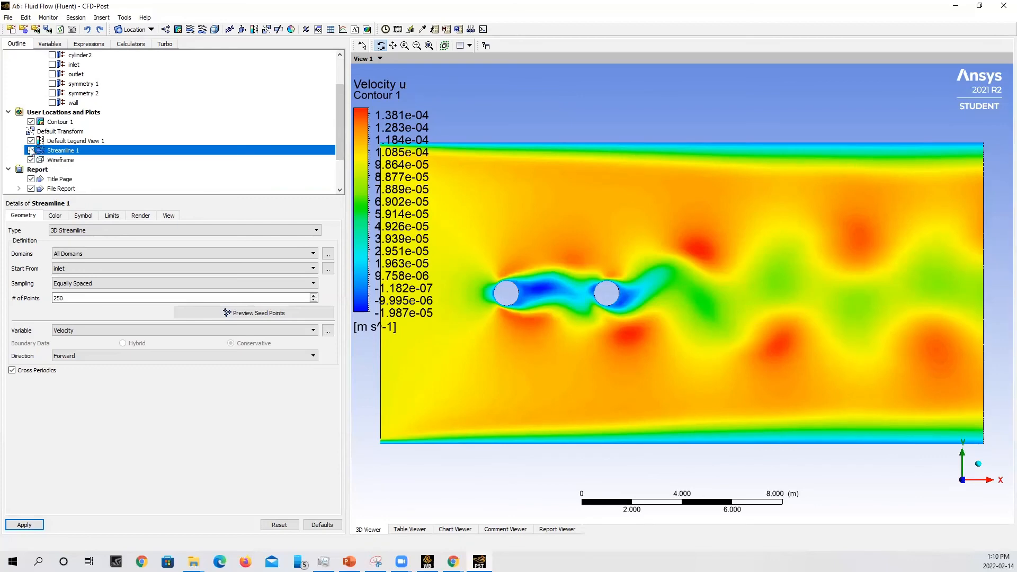
pyautogui.scroll(-1, 167, 249)
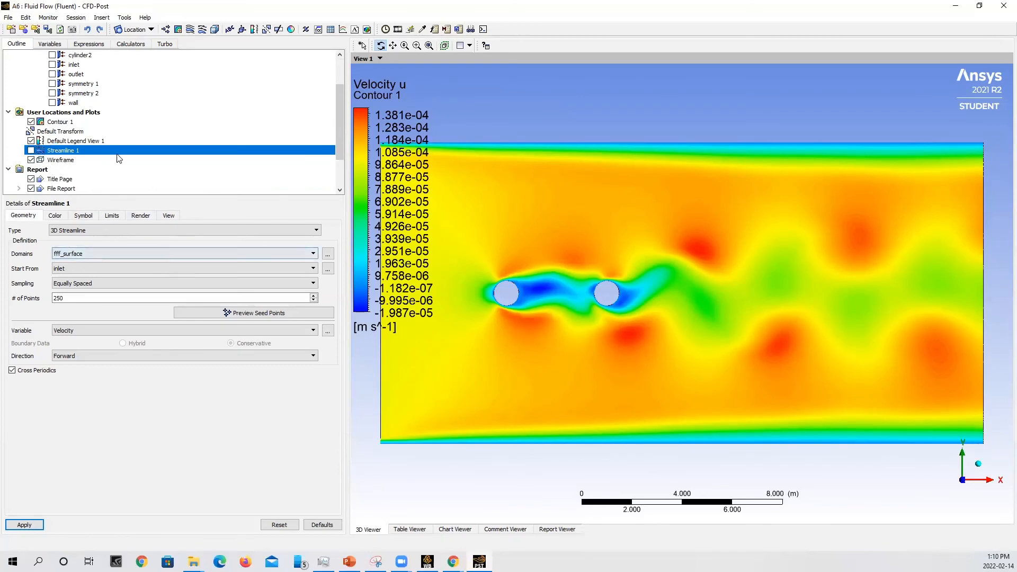
pyautogui.scroll(2, 118, 159)
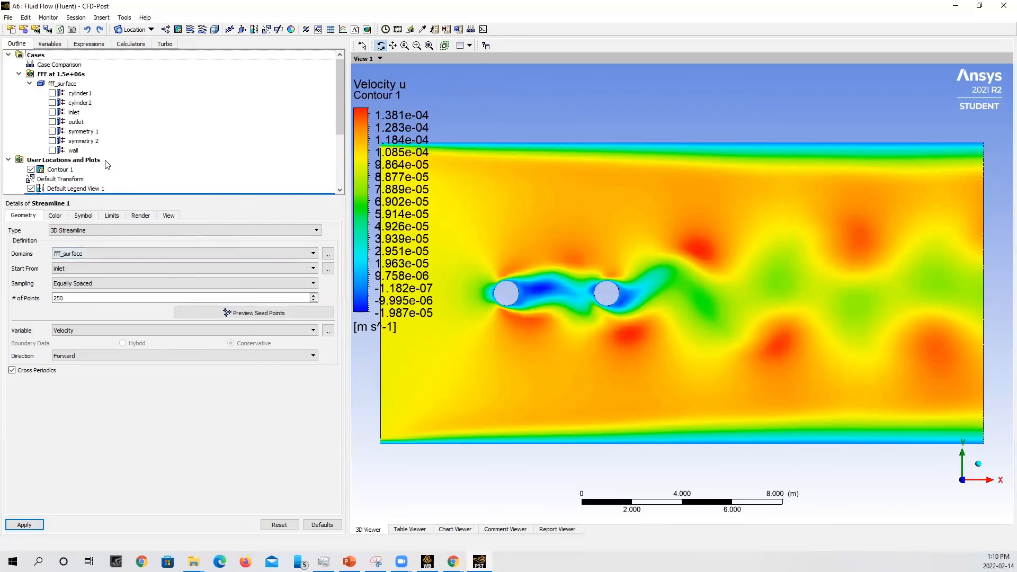
# Step: Open the timestep animation settings and set the current timestep to 1, leaving the animation range unrestricted
pyautogui.click(401, 30)
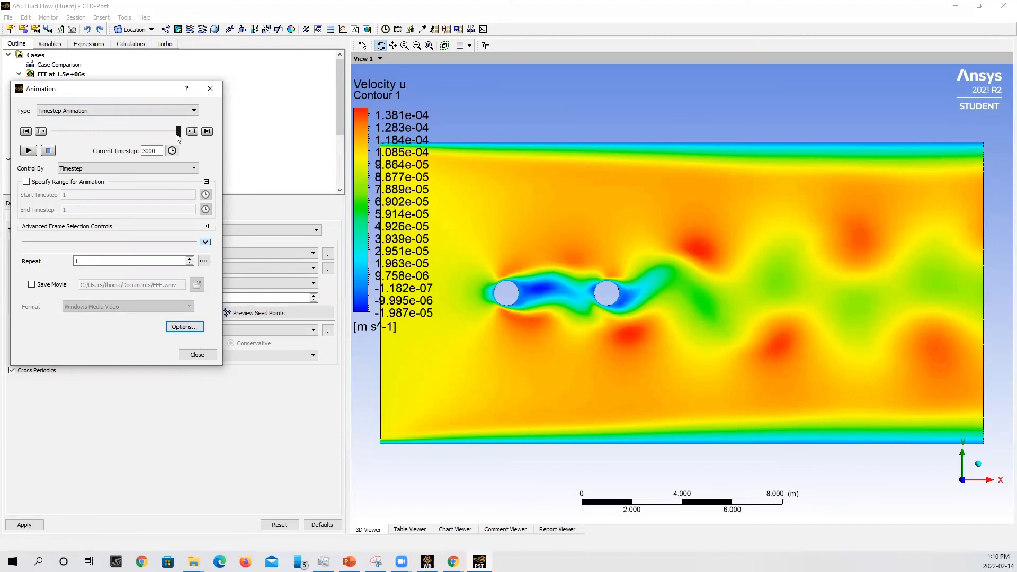
pyautogui.moveTo(160, 137); pyautogui.dragTo(38, 142)
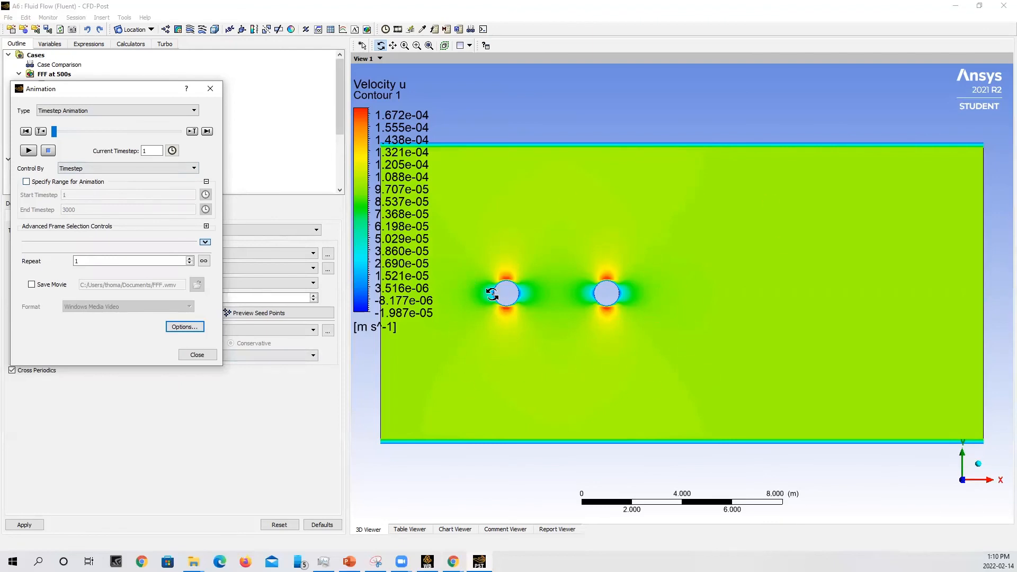
pyautogui.click(26, 181)
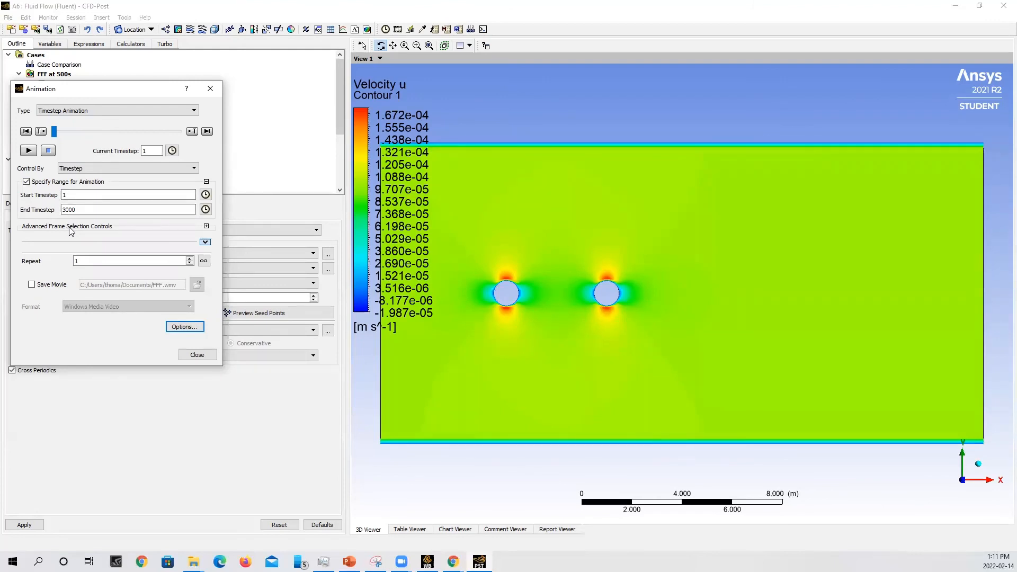
pyautogui.click(26, 181)
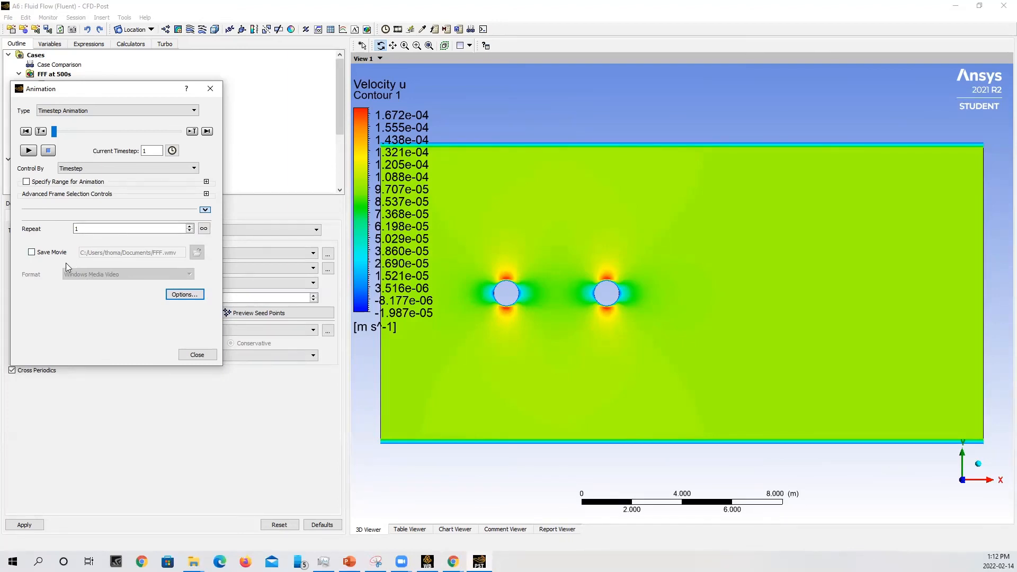
# Step: Enable saving the animation as a Windows Media Video movie named 4Dcylinders, and play the timestep animation
pyautogui.click(32, 253)
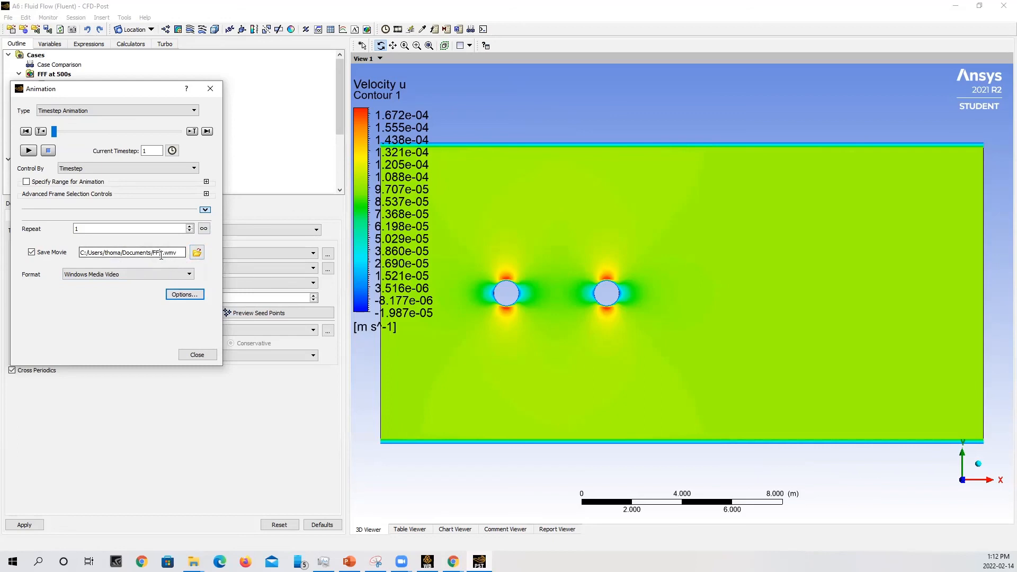
pyautogui.press('BackSpace')
pyautogui.press('BackSpace')
pyautogui.press('BackSpace')
pyautogui.write('4Dcylinders')
pyautogui.click(29, 151)
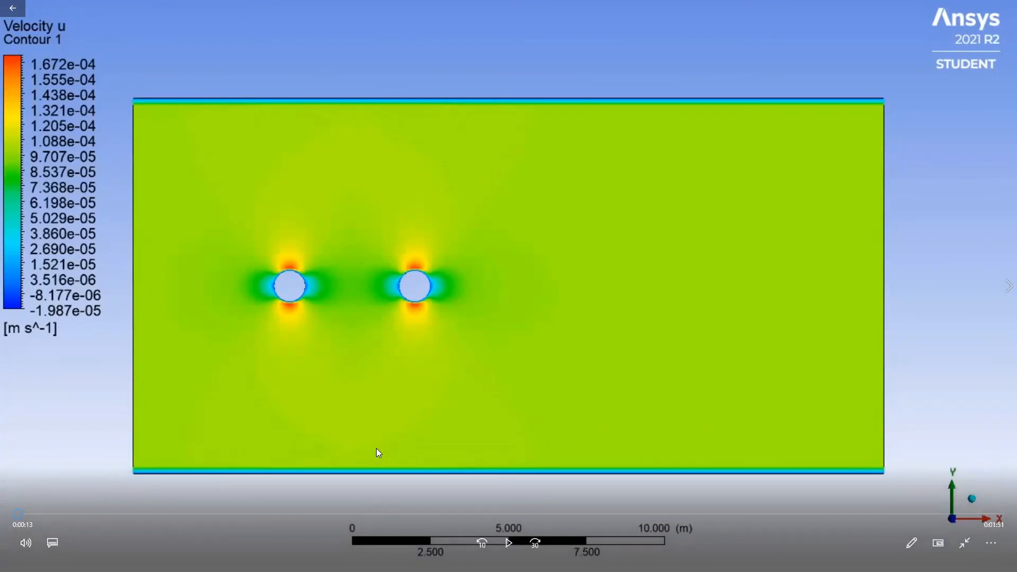
# Step: In the video player, play the Velocity u contour movie and skip ahead to about 1:15 to examine the wake behind the cylinders
pyautogui.click(502, 543)
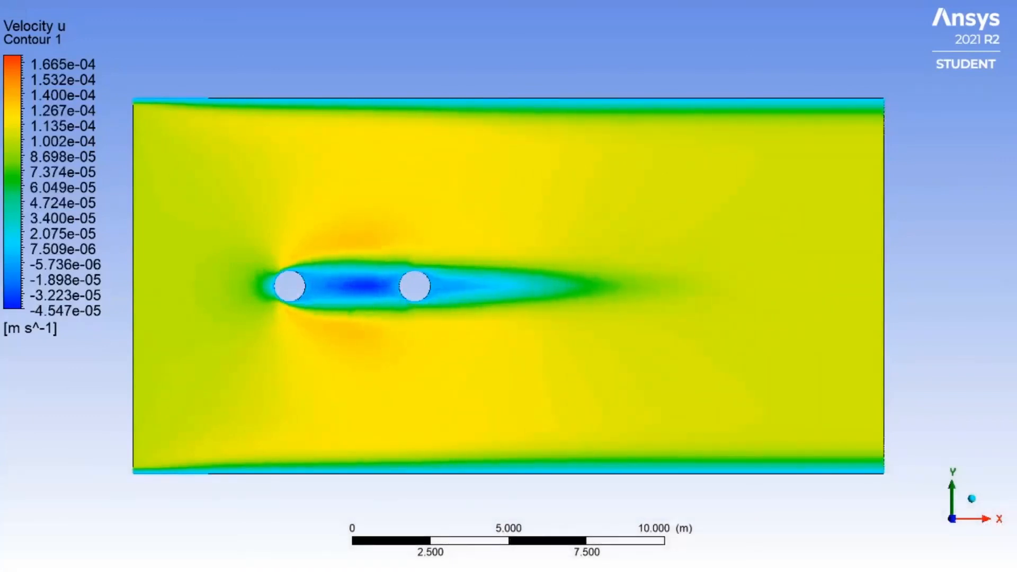
pyautogui.moveTo(631, 298)
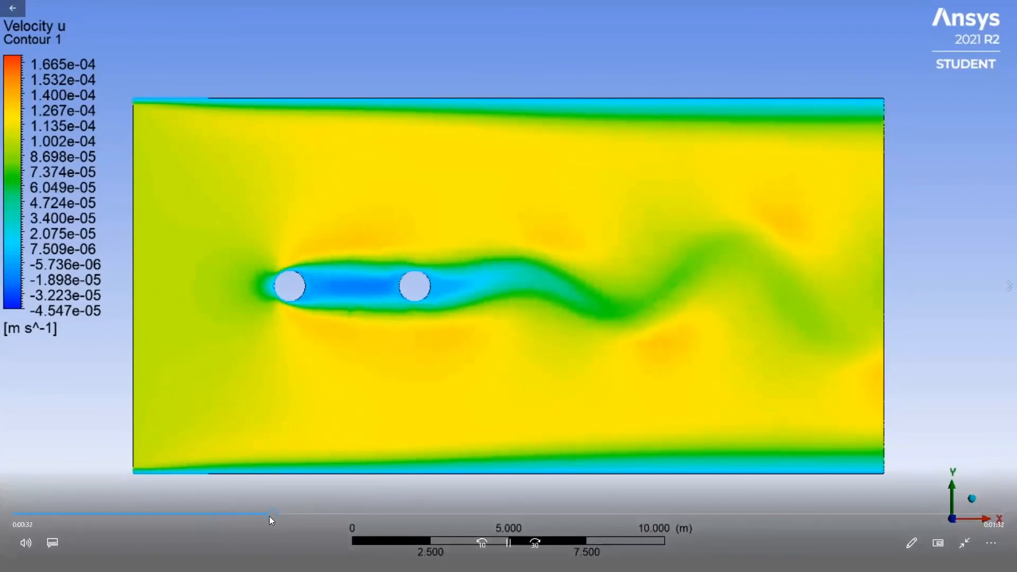
pyautogui.moveTo(275, 514); pyautogui.dragTo(606, 499)
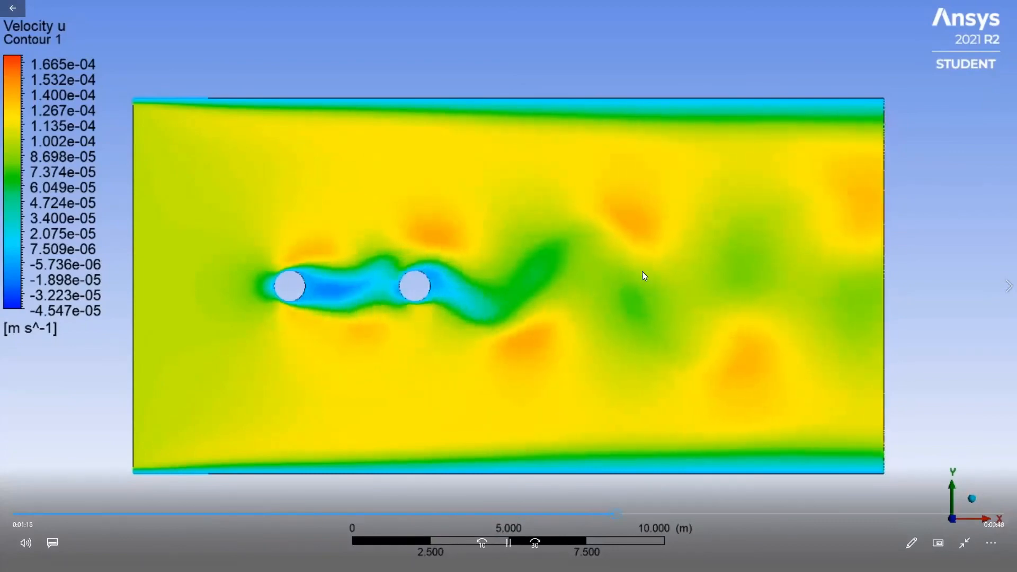